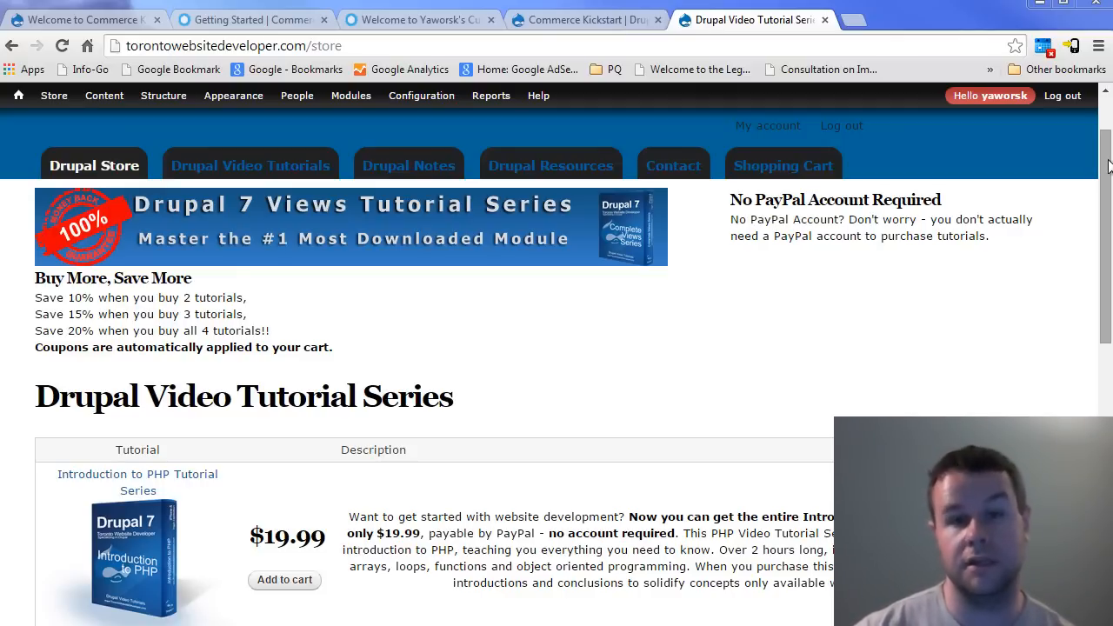
# - Close the tutorial store page and examine the Commerce Kickstart project page on drupal.org, including its reported installs and available releases
pyautogui.click(825, 19)
pyautogui.click(583, 23)
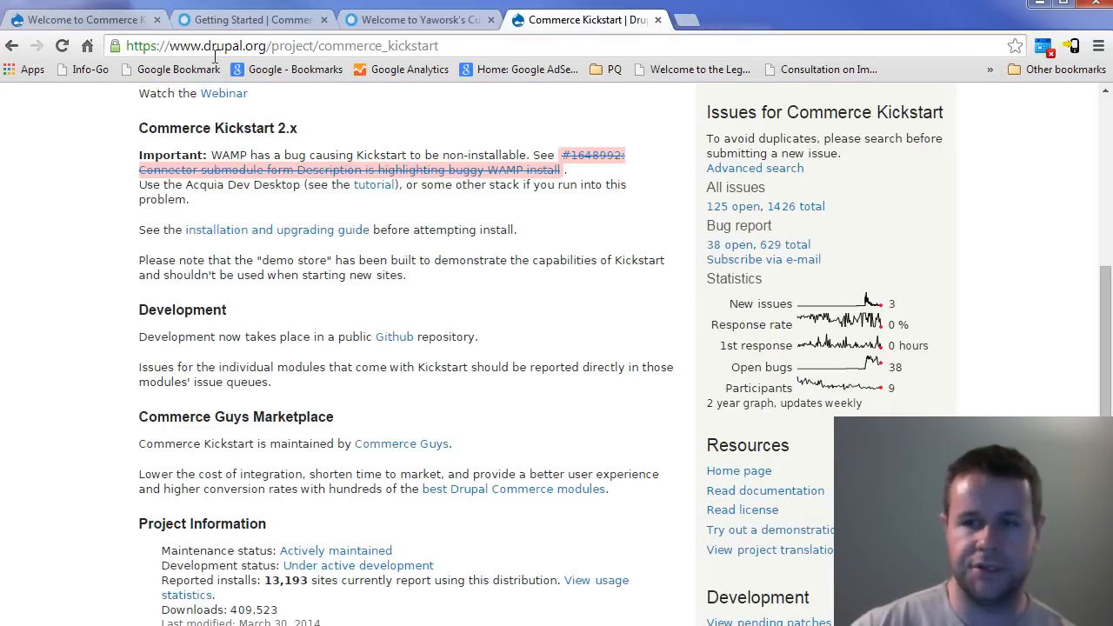
pyautogui.scroll(6, 409, 322)
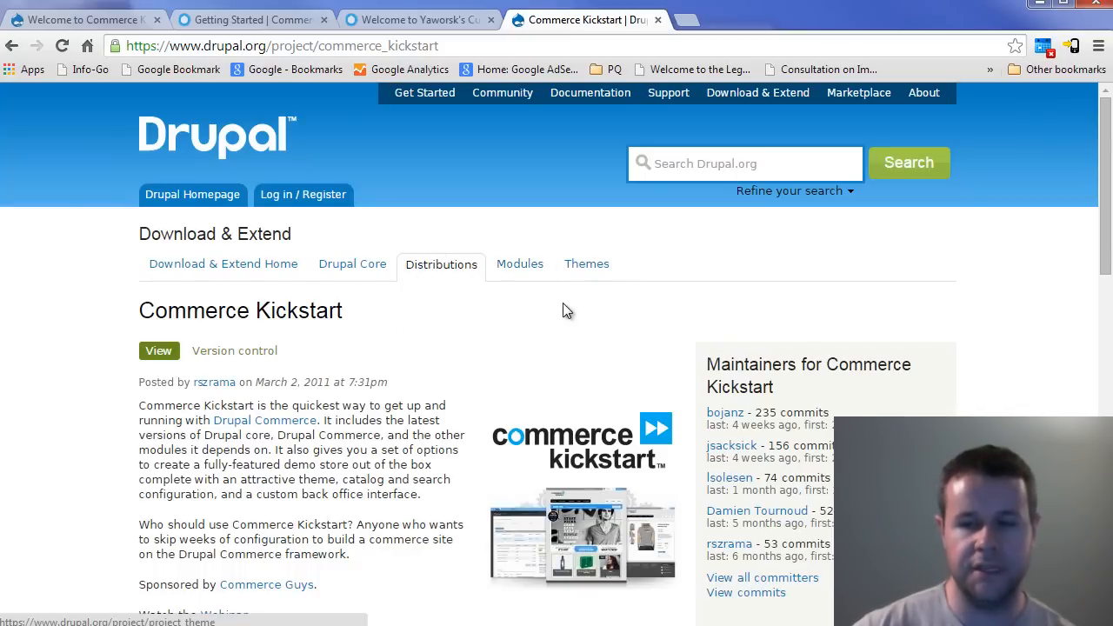
pyautogui.scroll(-6, 193, 382)
pyautogui.scroll(-4, 189, 435)
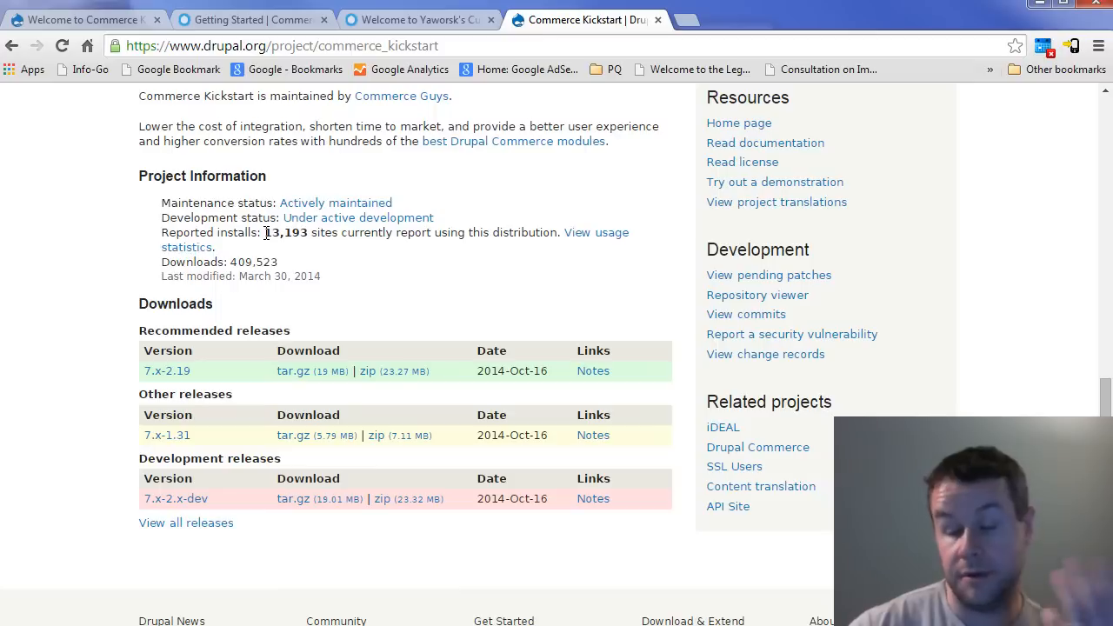
pyautogui.moveTo(266, 233); pyautogui.dragTo(320, 236)
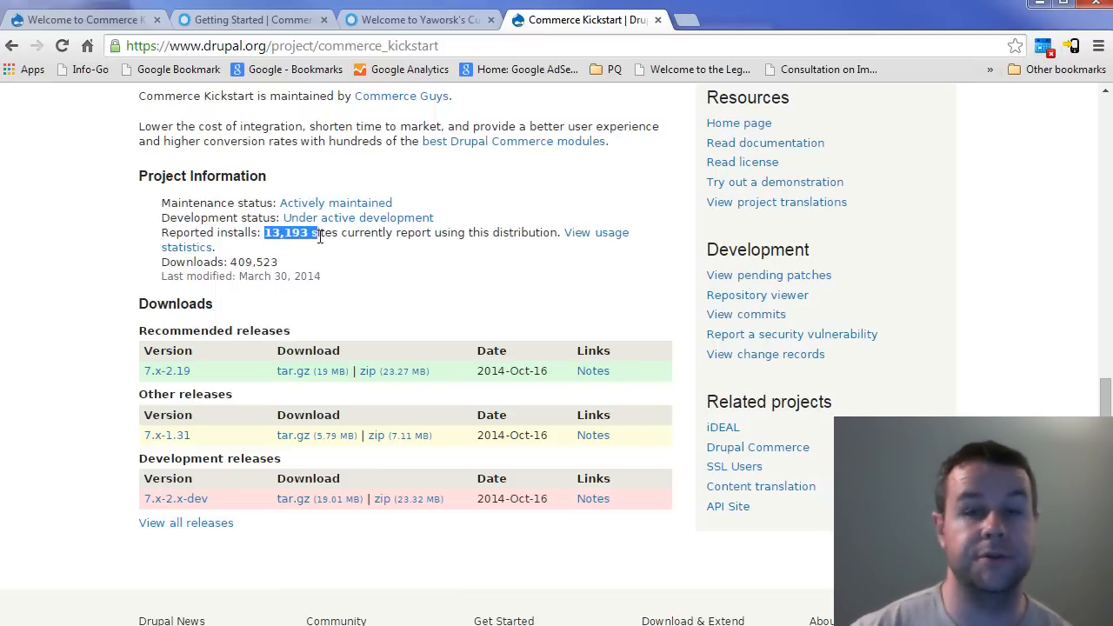
pyautogui.click(323, 244)
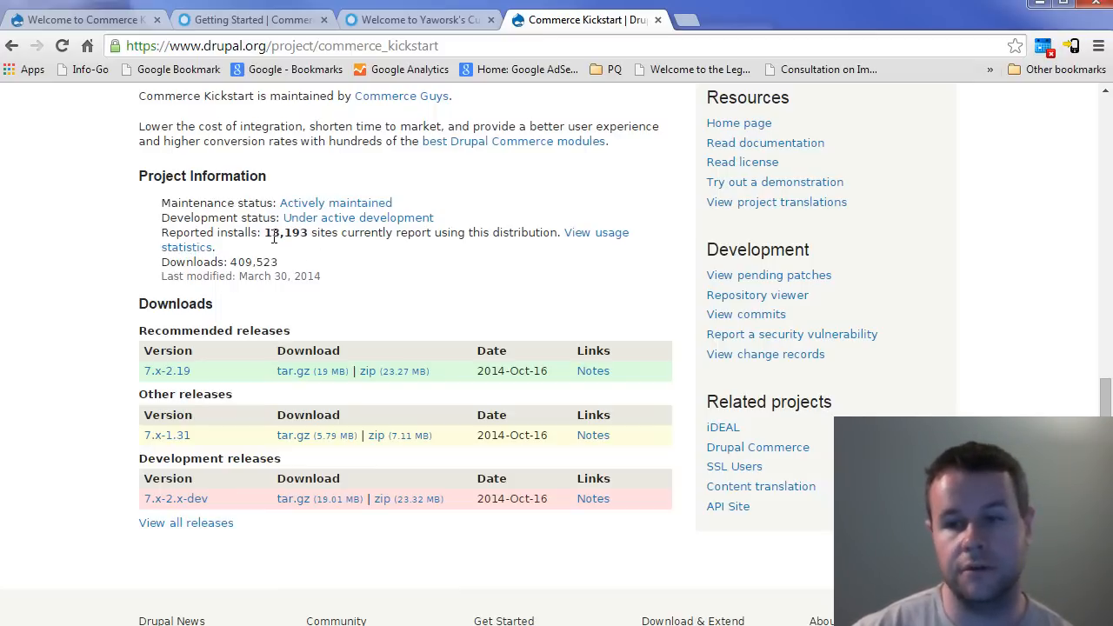
pyautogui.moveTo(264, 233); pyautogui.dragTo(315, 235)
pyautogui.click(315, 235)
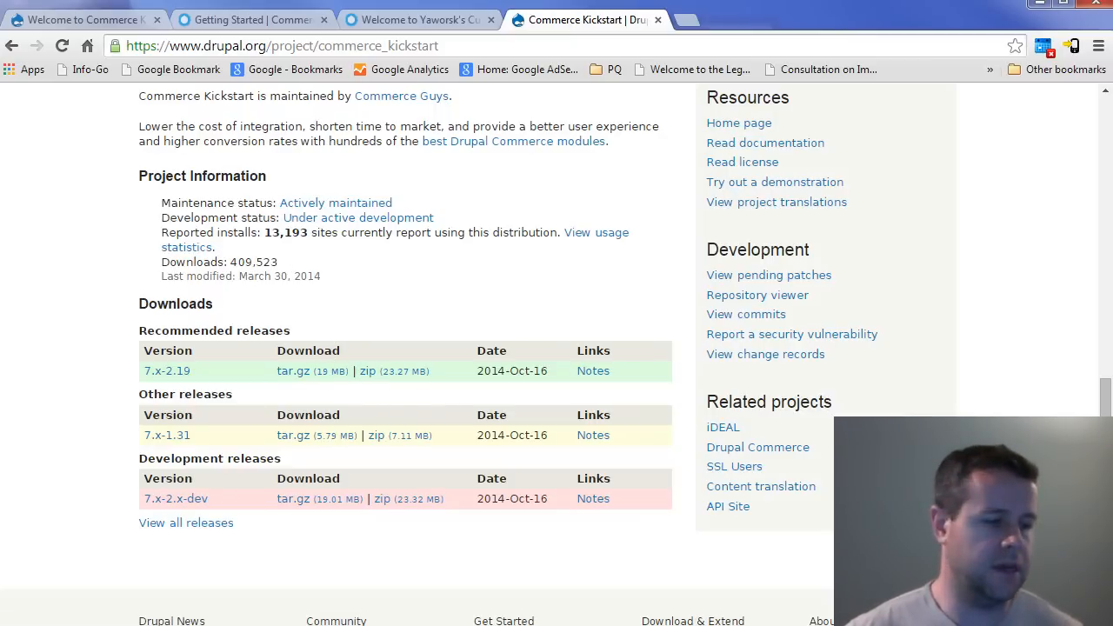
# - Switch to the Drush Command Prompt and review the earlier commands that downloaded Drupal and commerce_kickstart into kickstart-fresh
pyautogui.hotkey('alt', 'Tab')
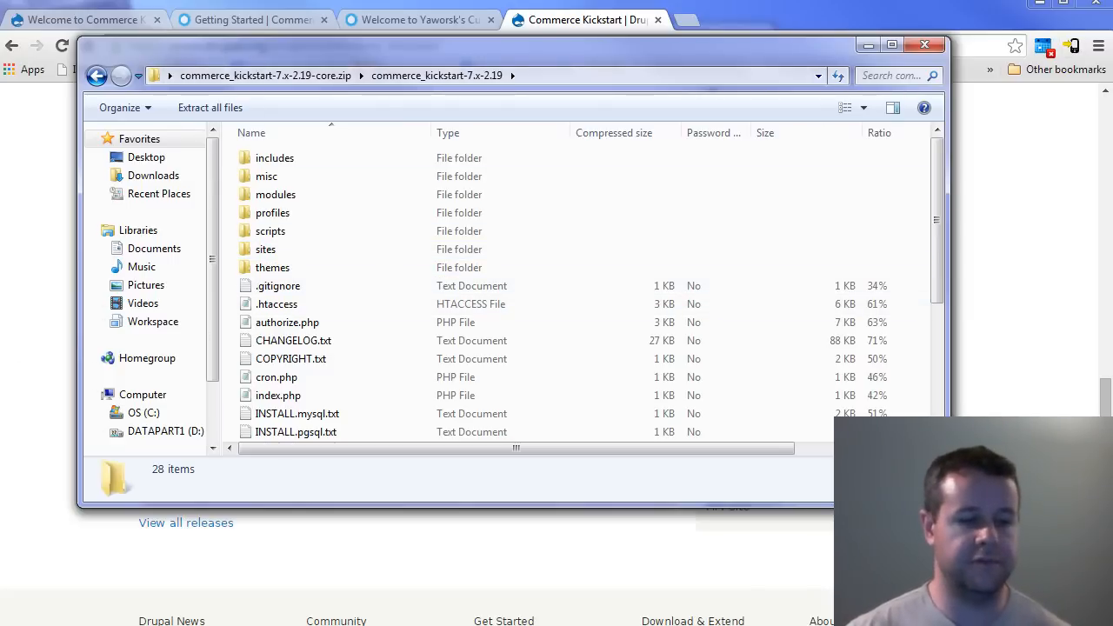
pyautogui.hotkey('alt', 'Tab')
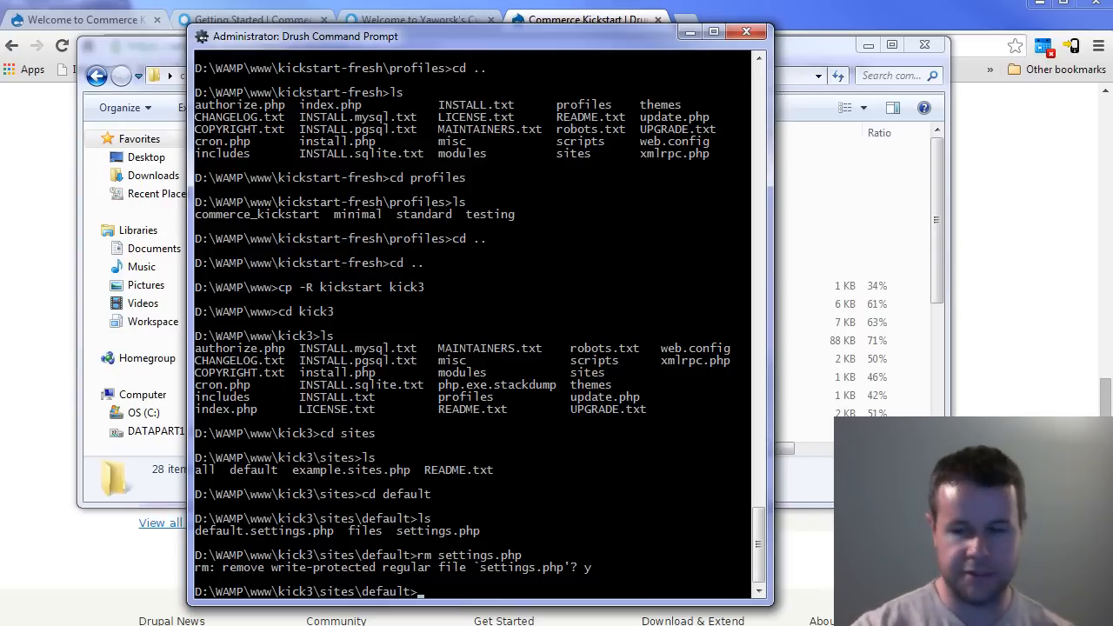
pyautogui.scroll(20, 478, 321)
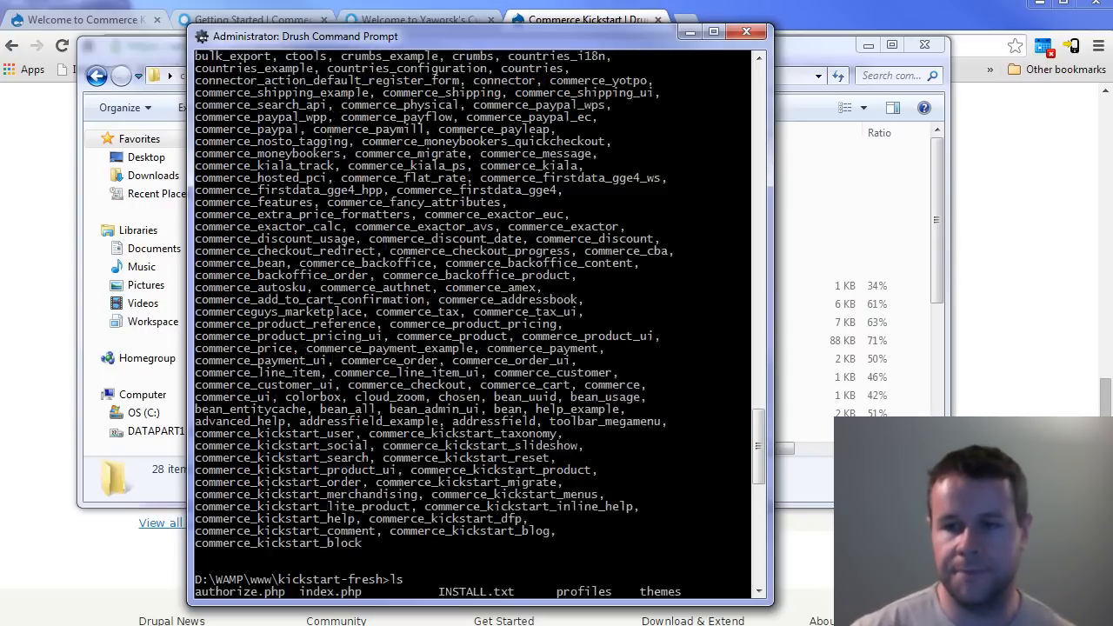
pyautogui.scroll(15, 479, 322)
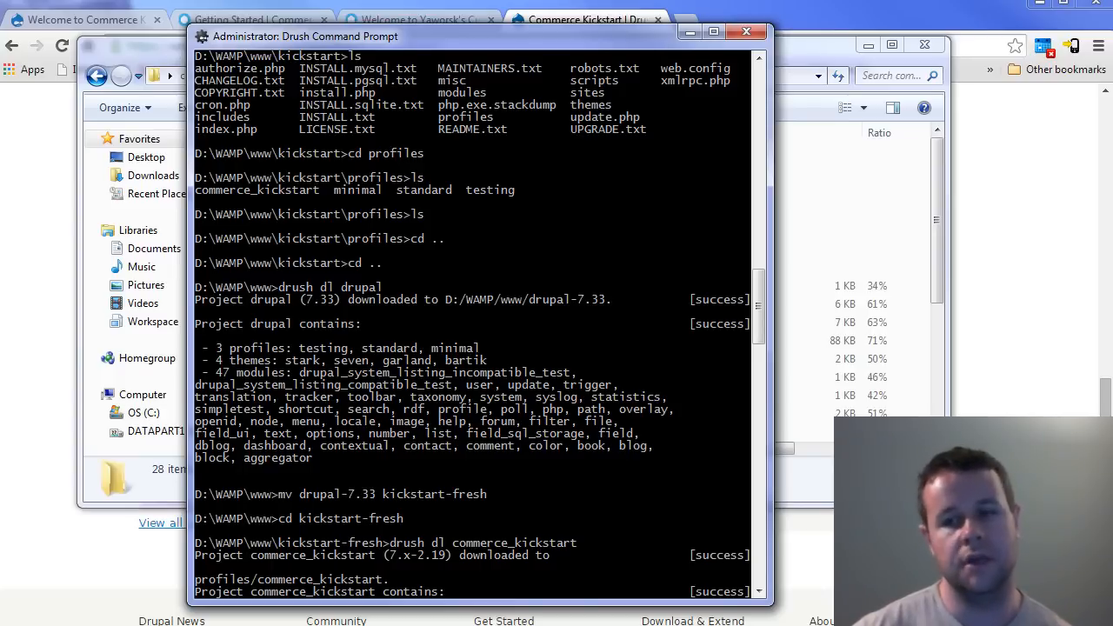
pyautogui.scroll(-2, 479, 322)
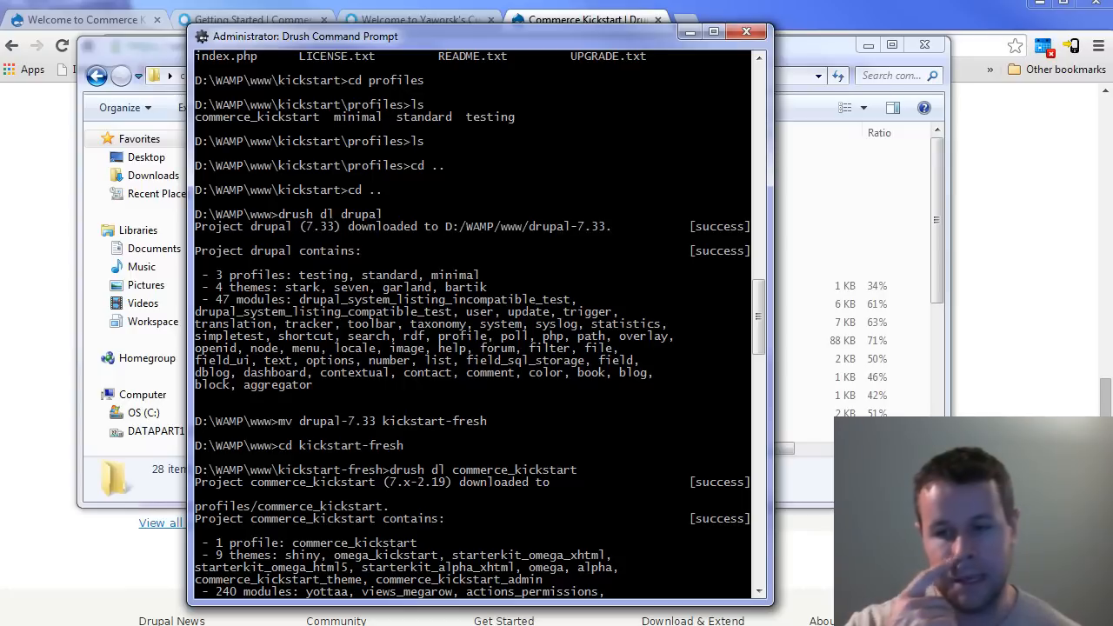
pyautogui.scroll(-1, 479, 322)
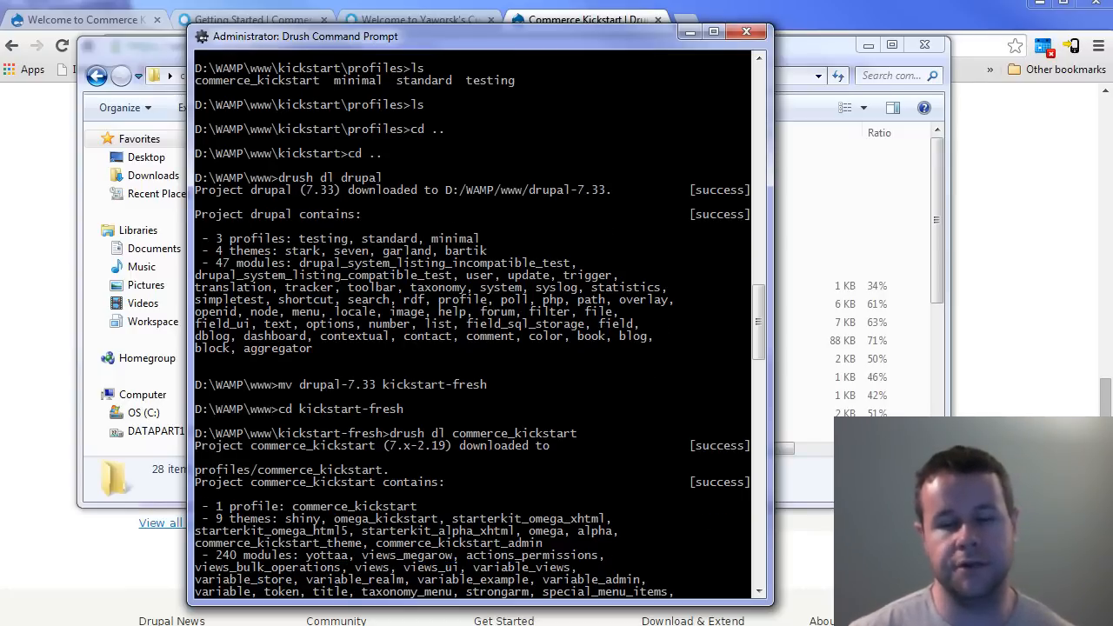
pyautogui.scroll(-5, 479, 322)
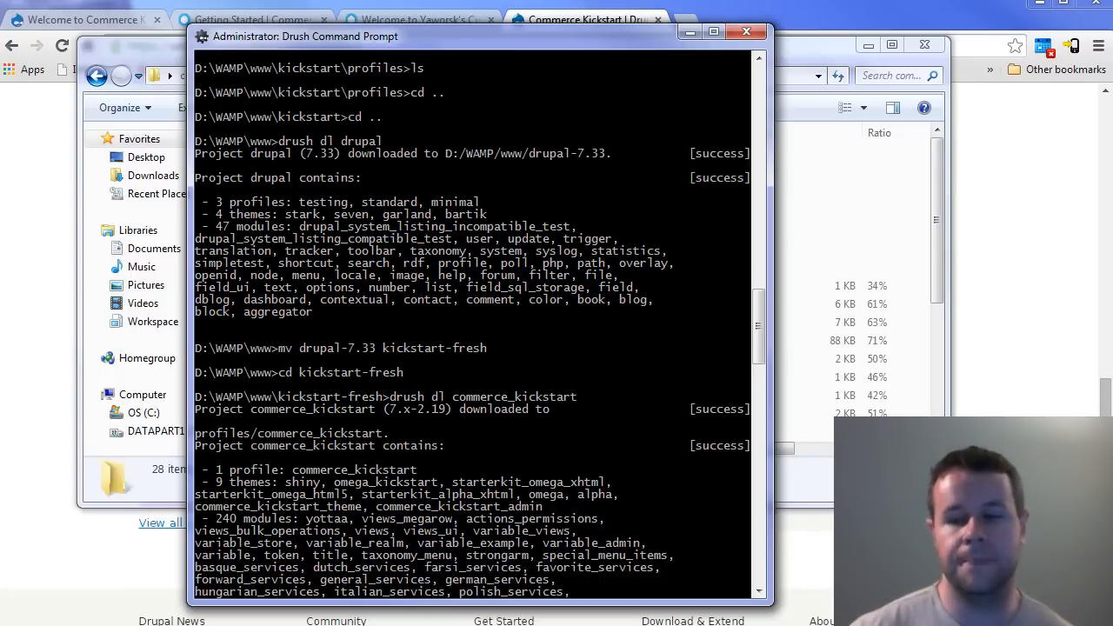
pyautogui.scroll(-20, 478, 322)
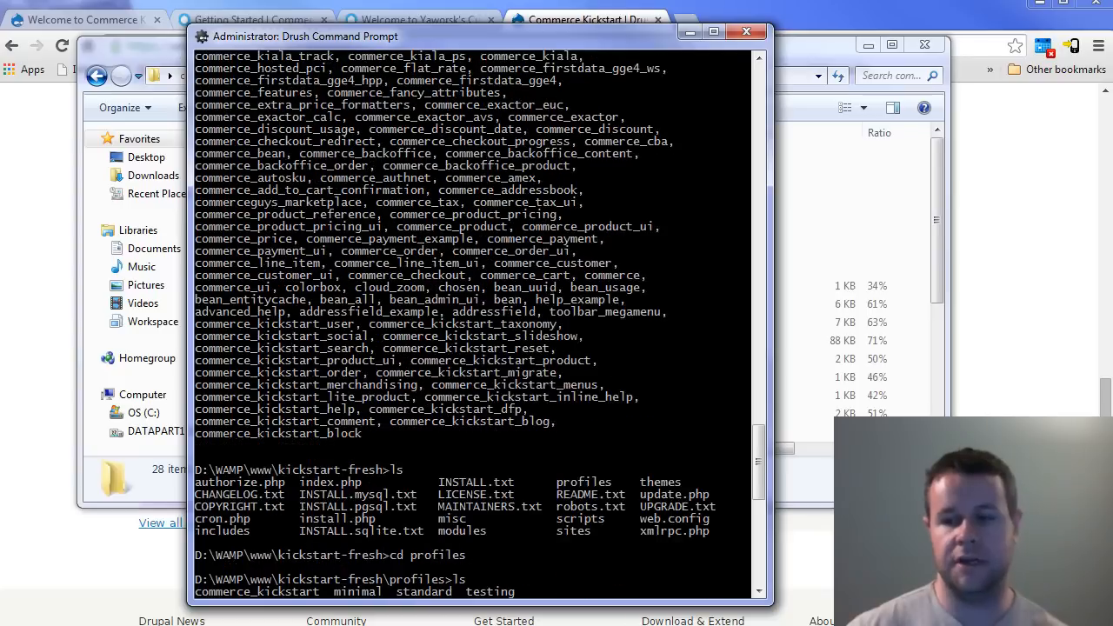
# - Go from sites\default up to the kick3 root, enter its profiles folder and list the contents
pyautogui.write('cd ..')
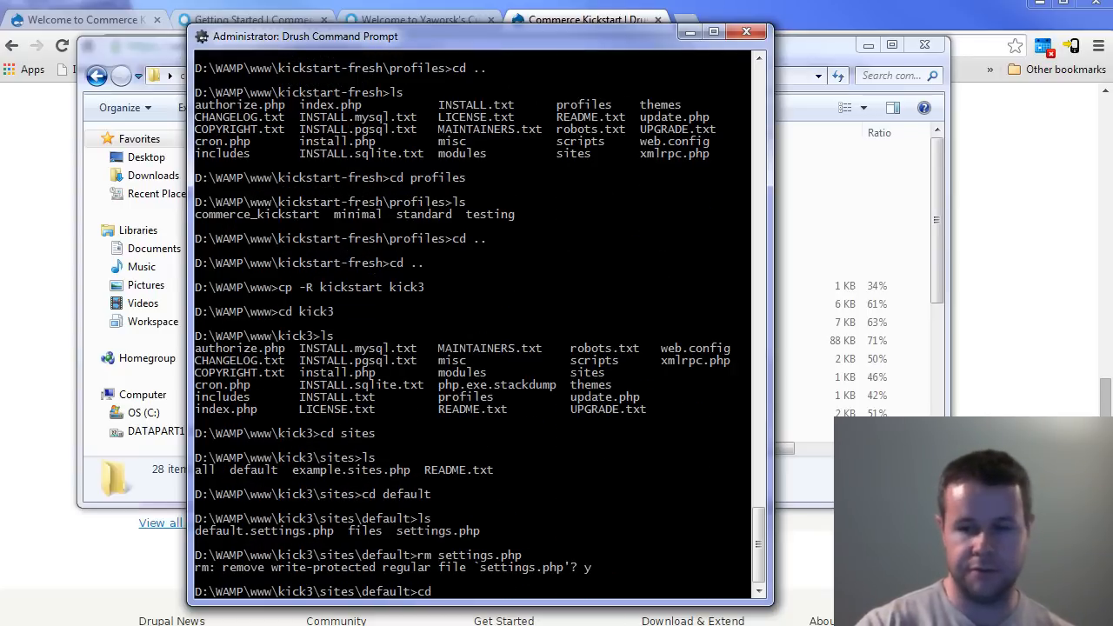
pyautogui.press('Return')
pyautogui.write('cd ..')
pyautogui.press('Return')
pyautogui.write('cd profiles')
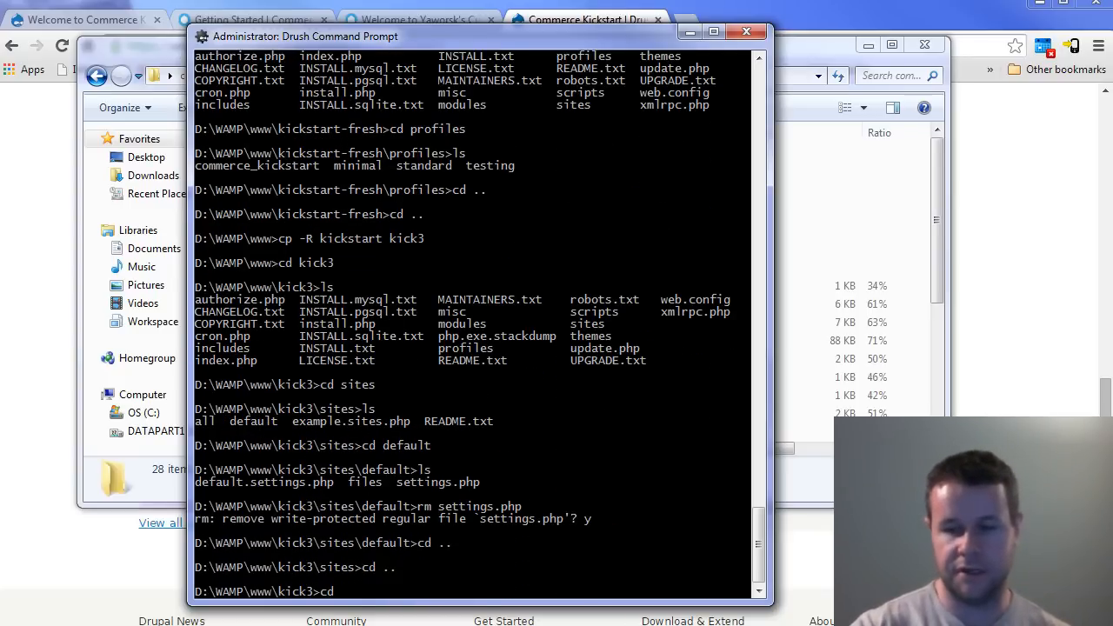
pyautogui.press('Return')
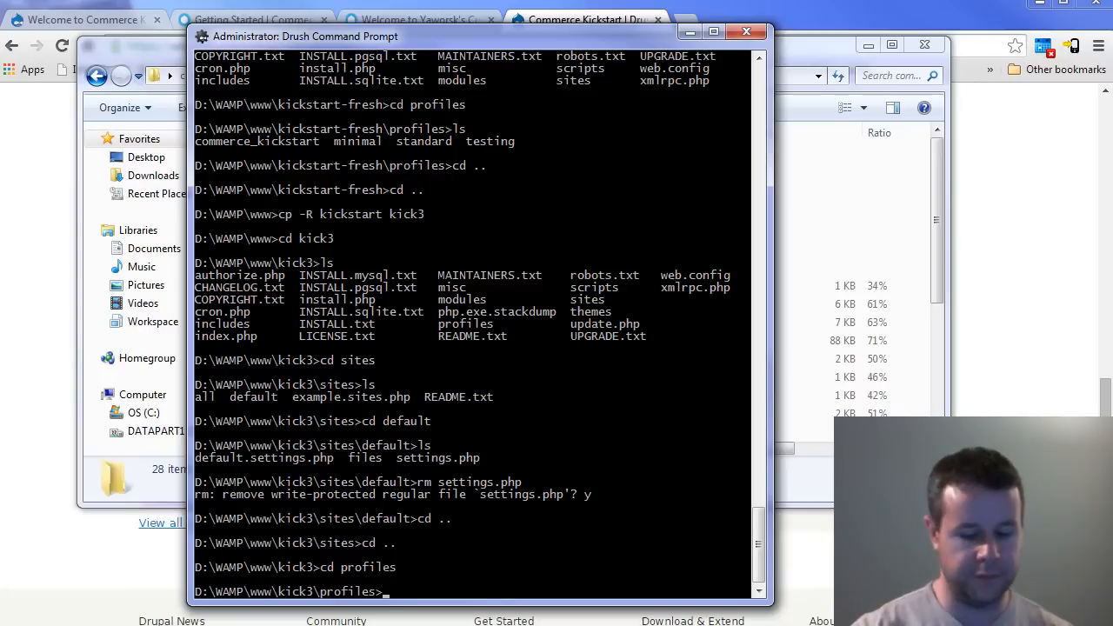
pyautogui.write('ls')
pyautogui.press('Return')
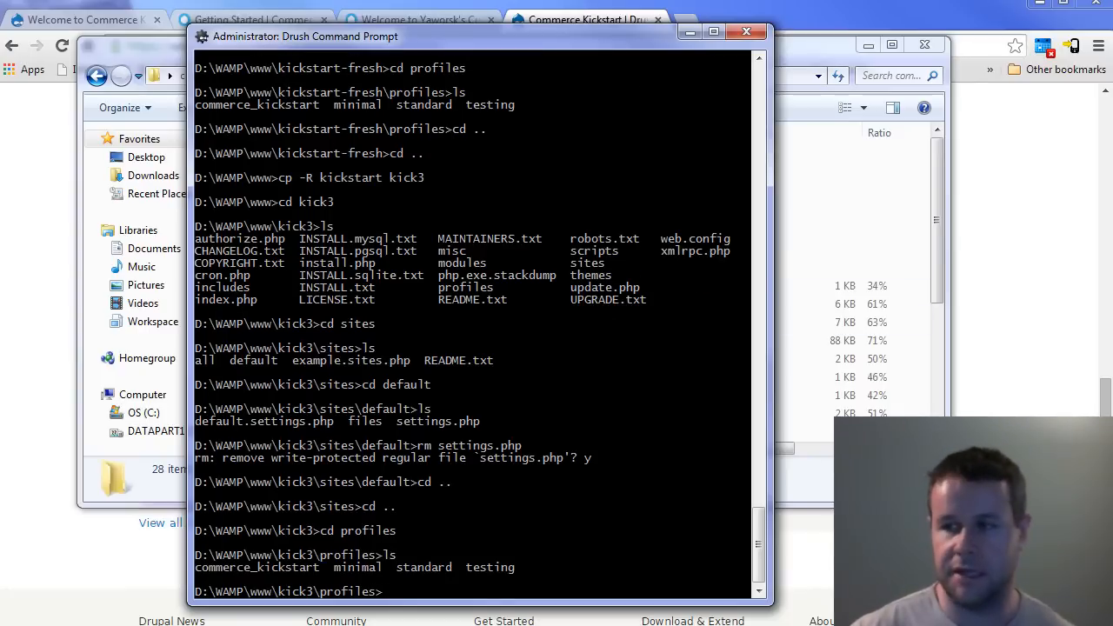
# - Switch to Chrome and start the Commerce Kickstart installer at localhost/kick3, agreeing to the Privacy Policy and User Agreement
pyautogui.hotkey('alt', 'Tab')
pyautogui.click(144, 19)
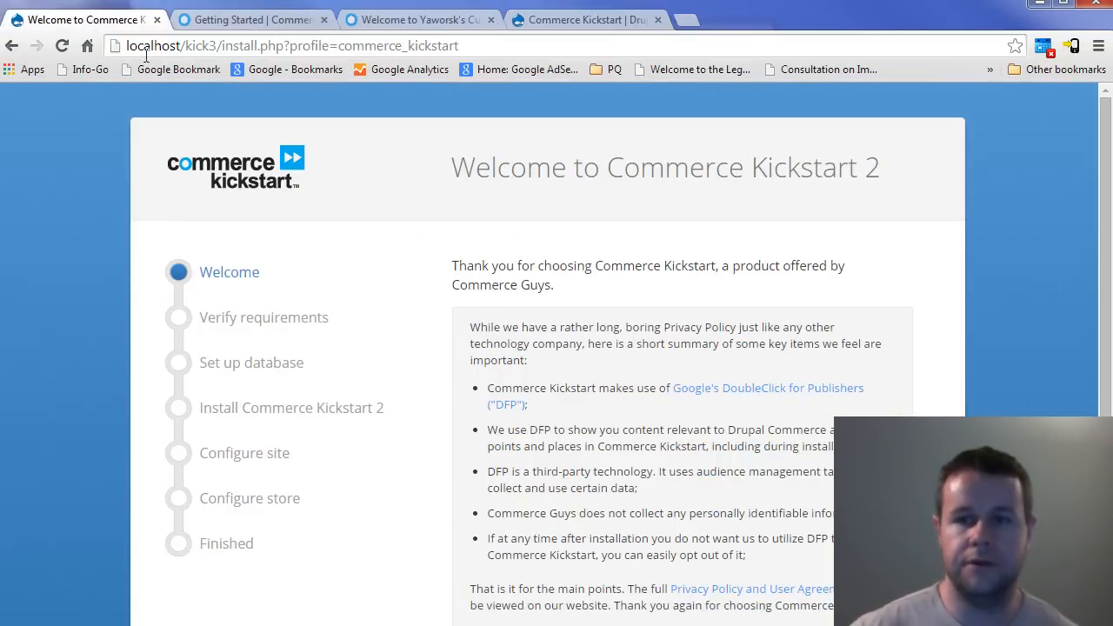
pyautogui.moveTo(127, 47); pyautogui.dragTo(489, 49)
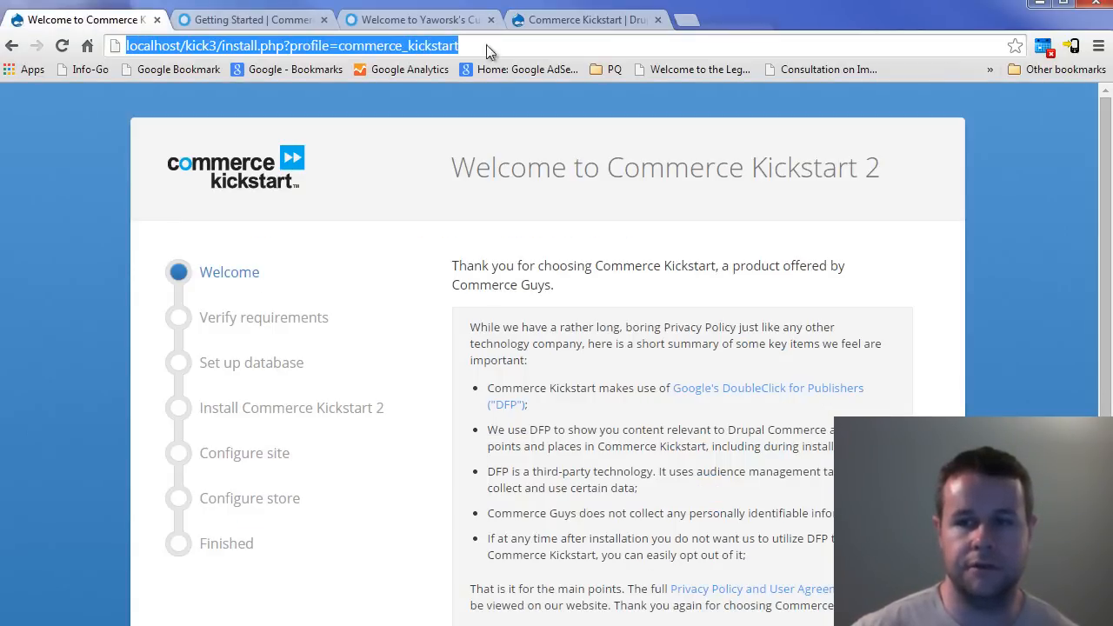
pyautogui.click(156, 45)
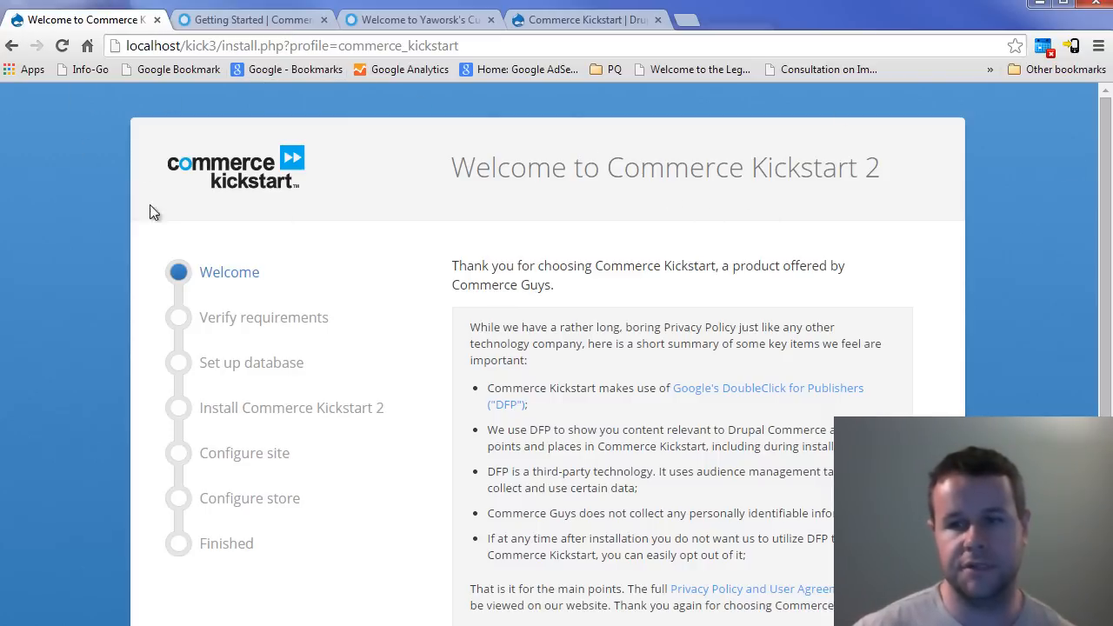
pyautogui.scroll(-2, 928, 213)
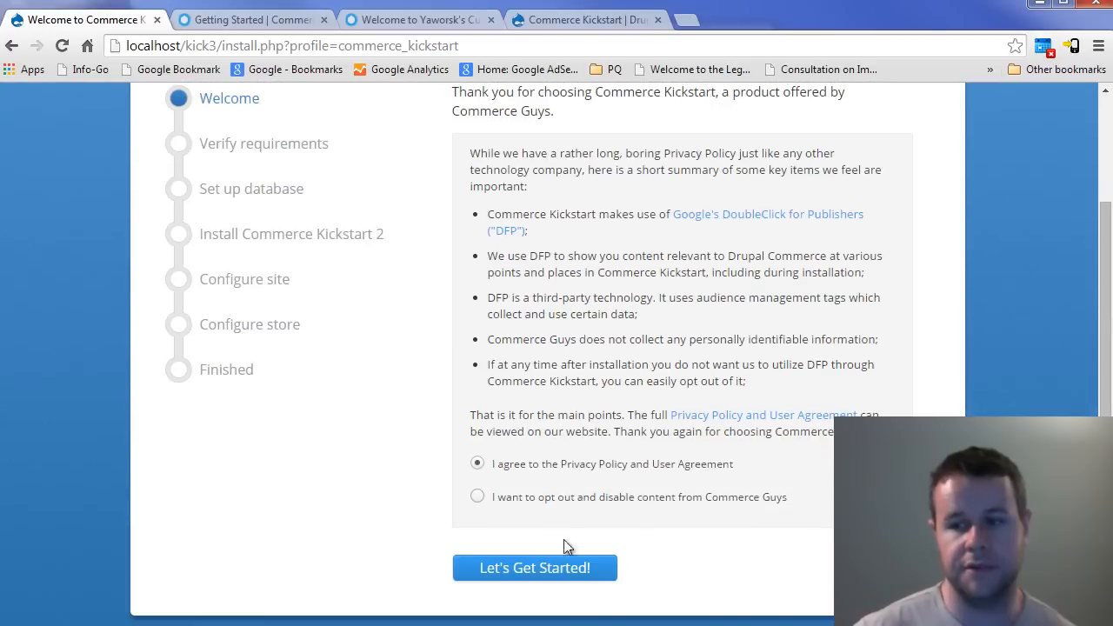
pyautogui.scroll(1, 559, 474)
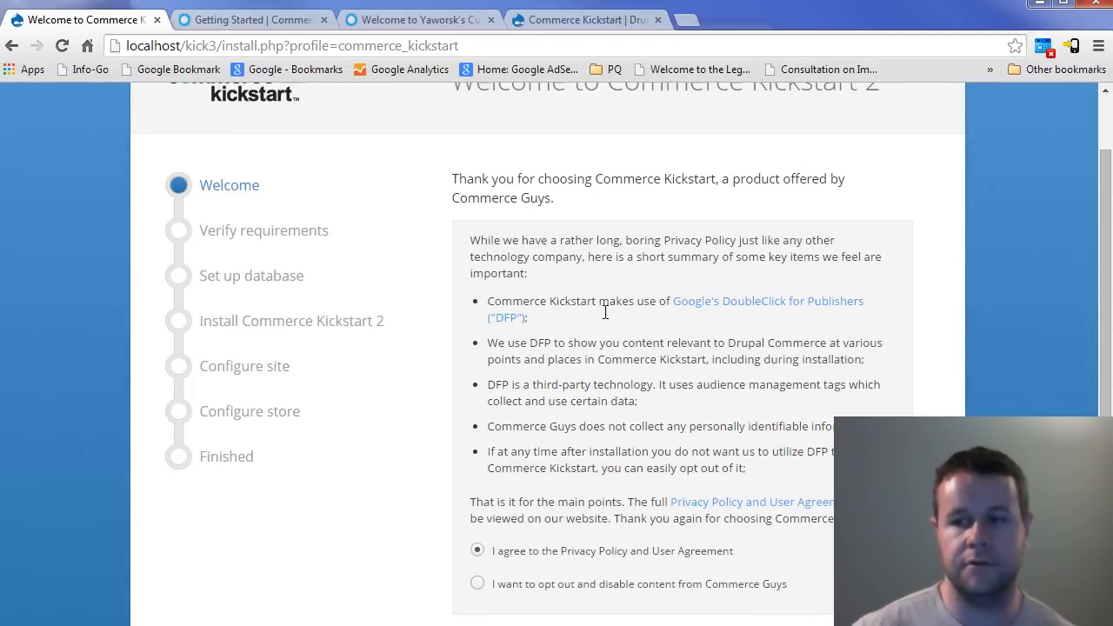
pyautogui.scroll(-1, 795, 409)
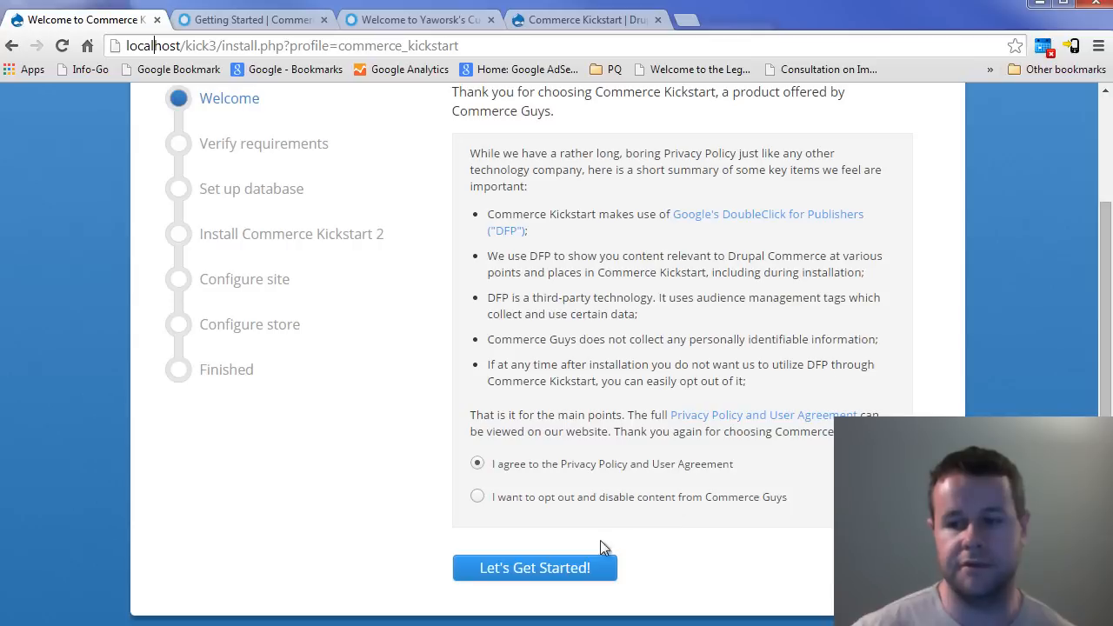
pyautogui.click(574, 566)
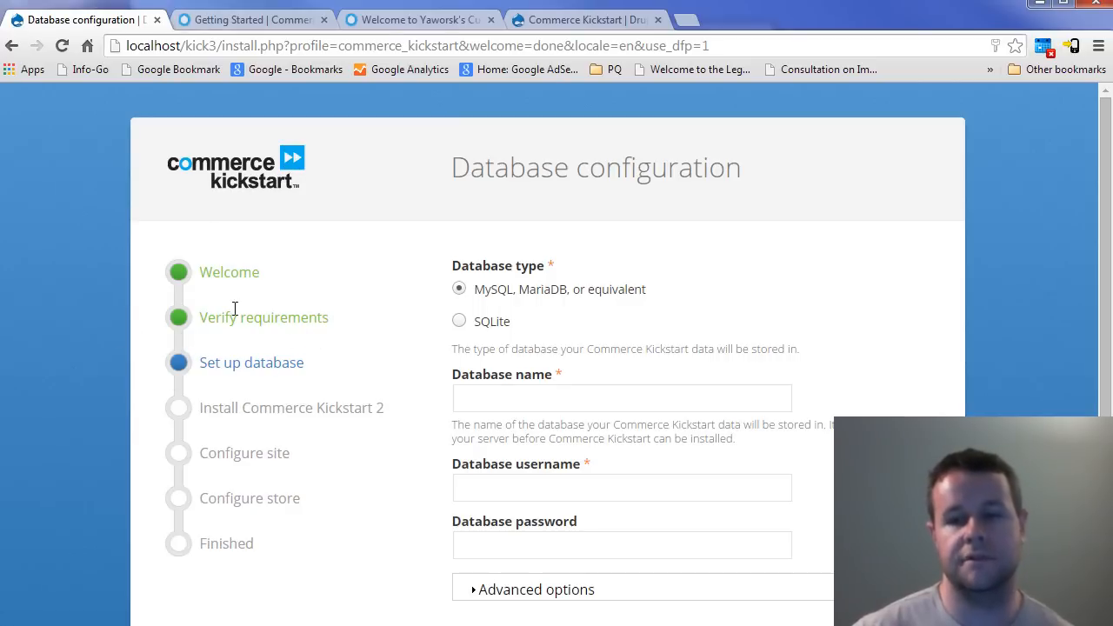
# - Configure the MySQL database with name kick3, username root and the database password, and start the installation
pyautogui.scroll(-1, 526, 287)
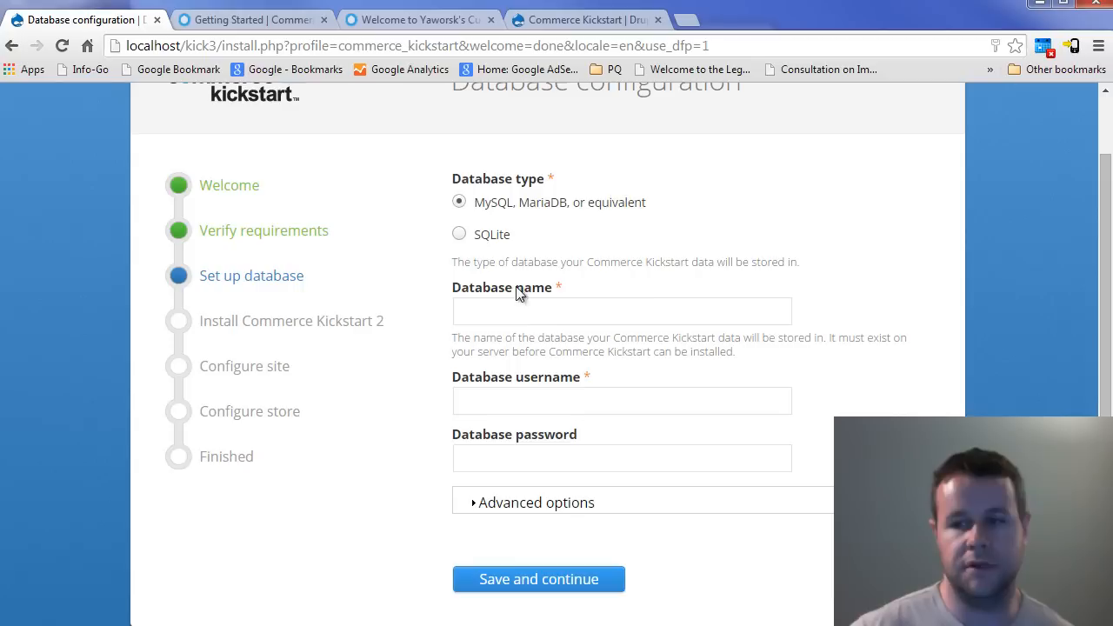
pyautogui.click(564, 314)
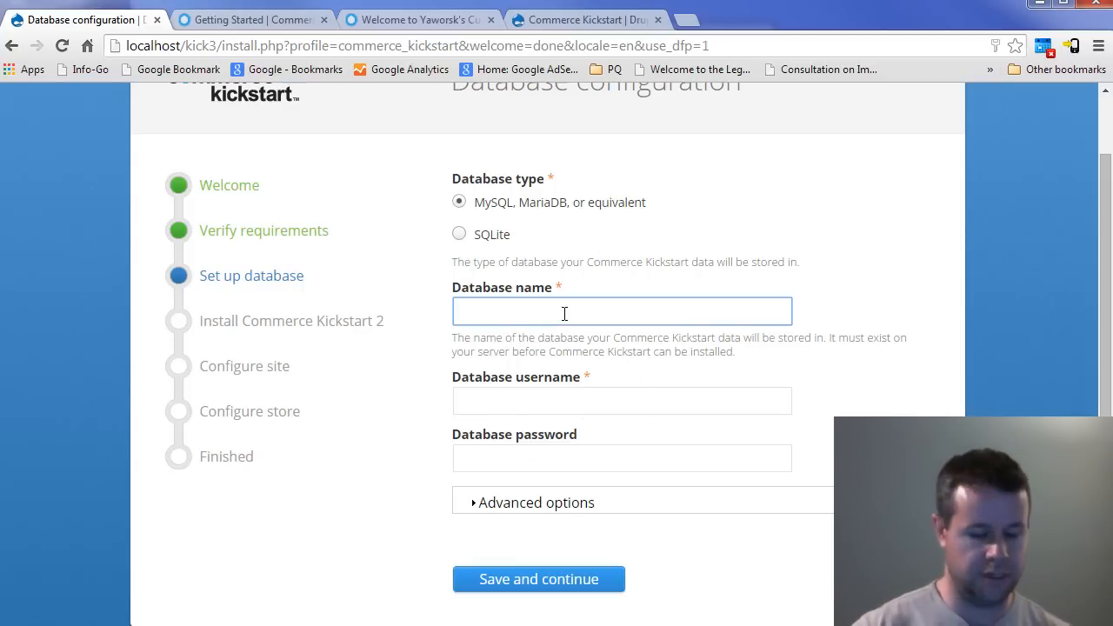
pyautogui.write('kick3')
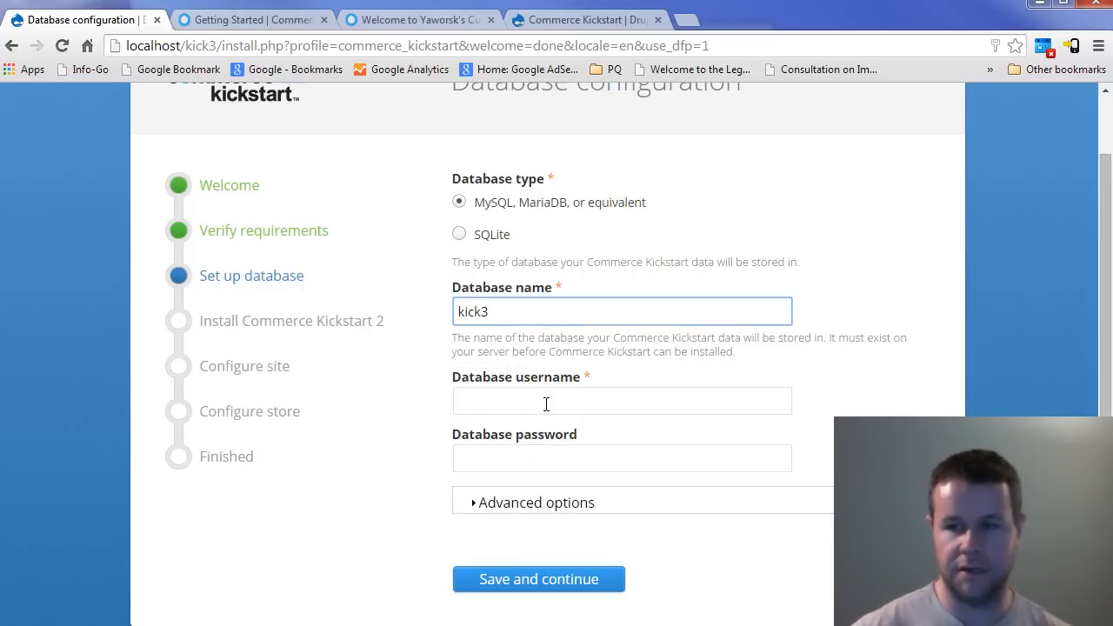
pyautogui.click(546, 404)
pyautogui.write('root')
pyautogui.press('Tab')
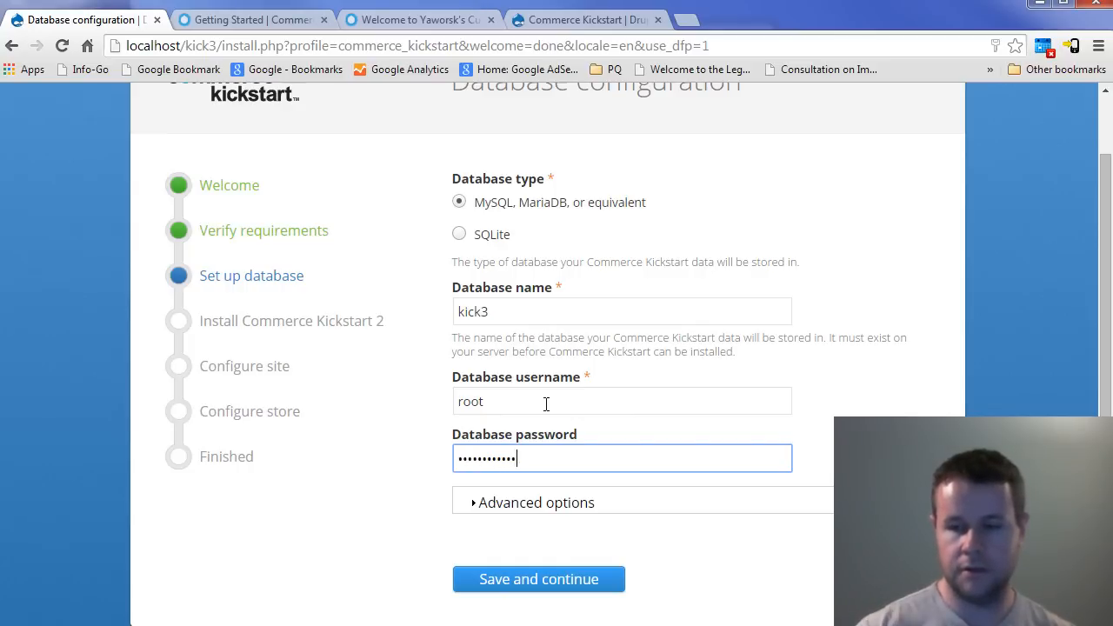
pyautogui.click(555, 588)
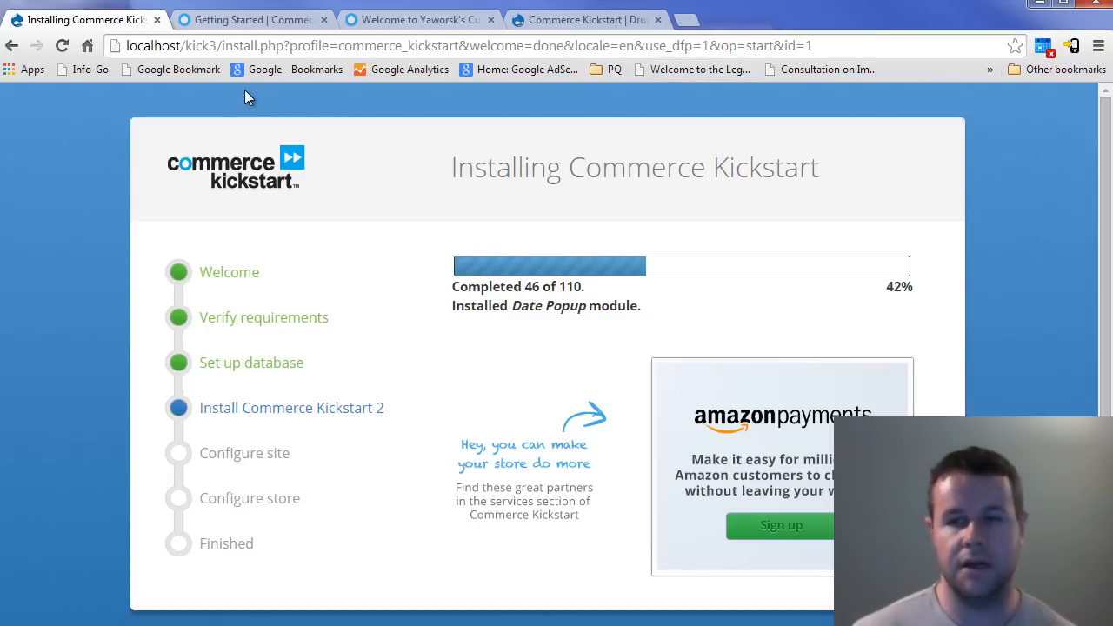
# - Look over the home page of the already installed demo store at localhost/kickstart, including its banners and featured products
pyautogui.click(412, 21)
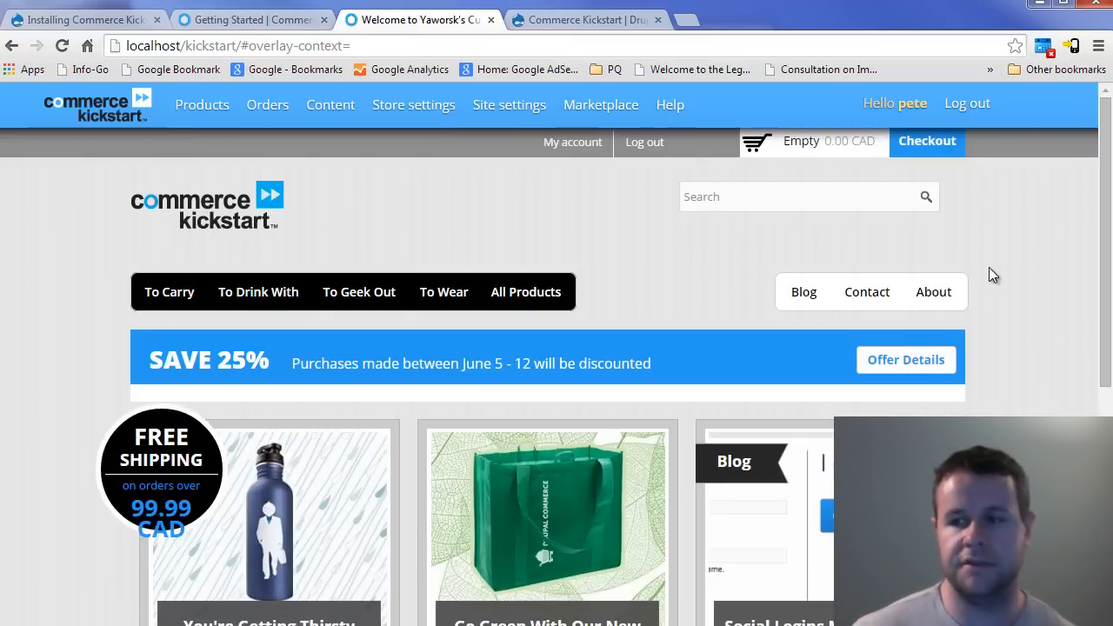
pyautogui.scroll(-1, 81, 286)
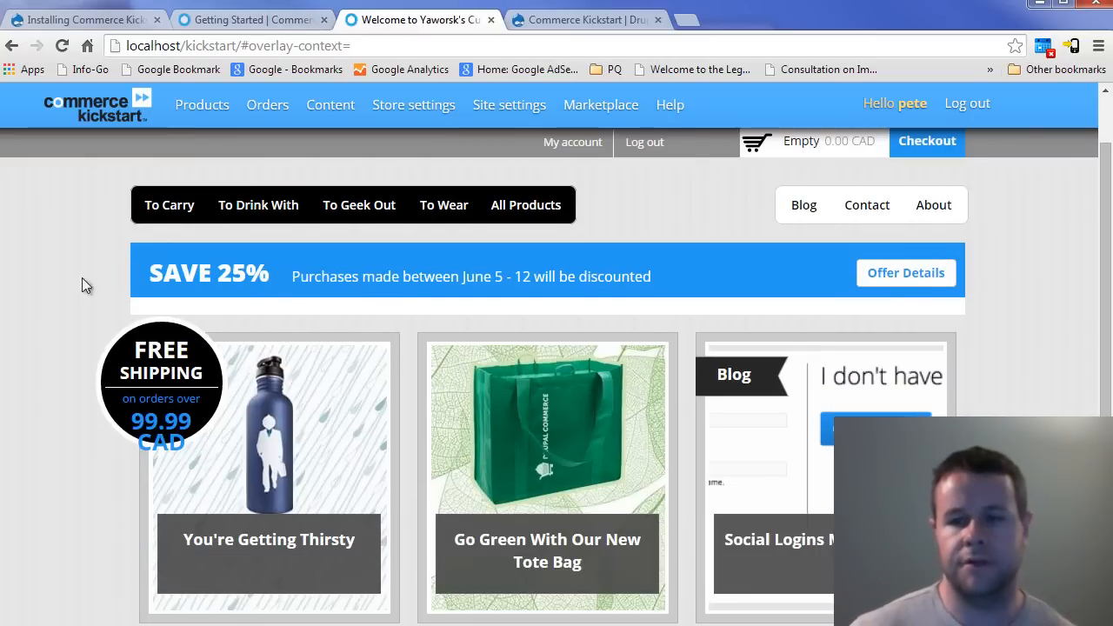
pyautogui.scroll(-1, 55, 330)
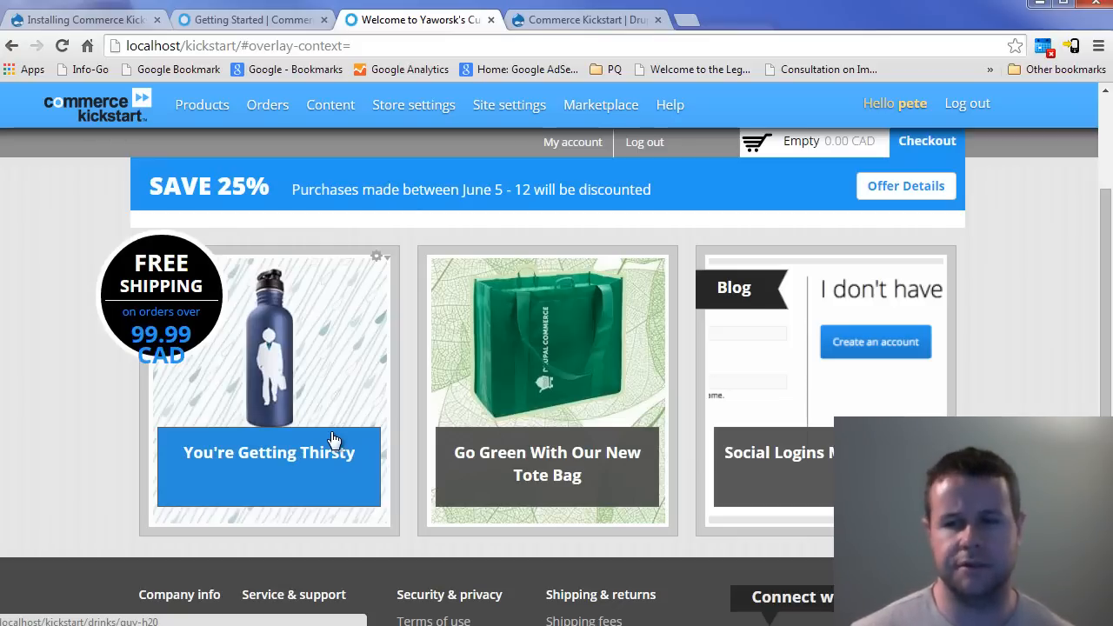
pyautogui.scroll(1, 317, 472)
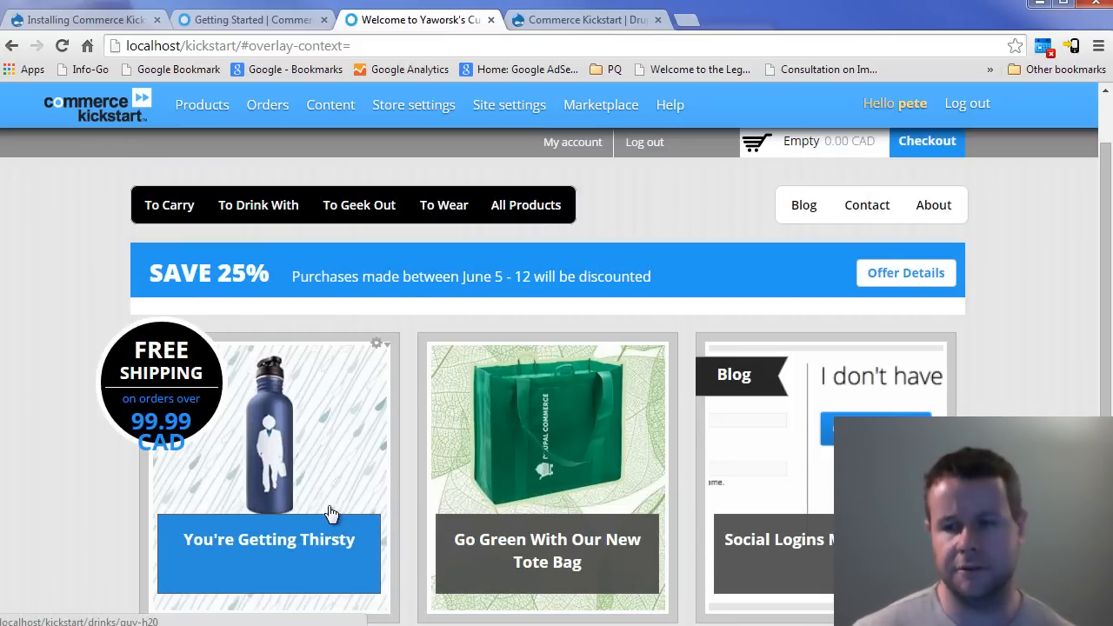
pyautogui.scroll(1, 331, 513)
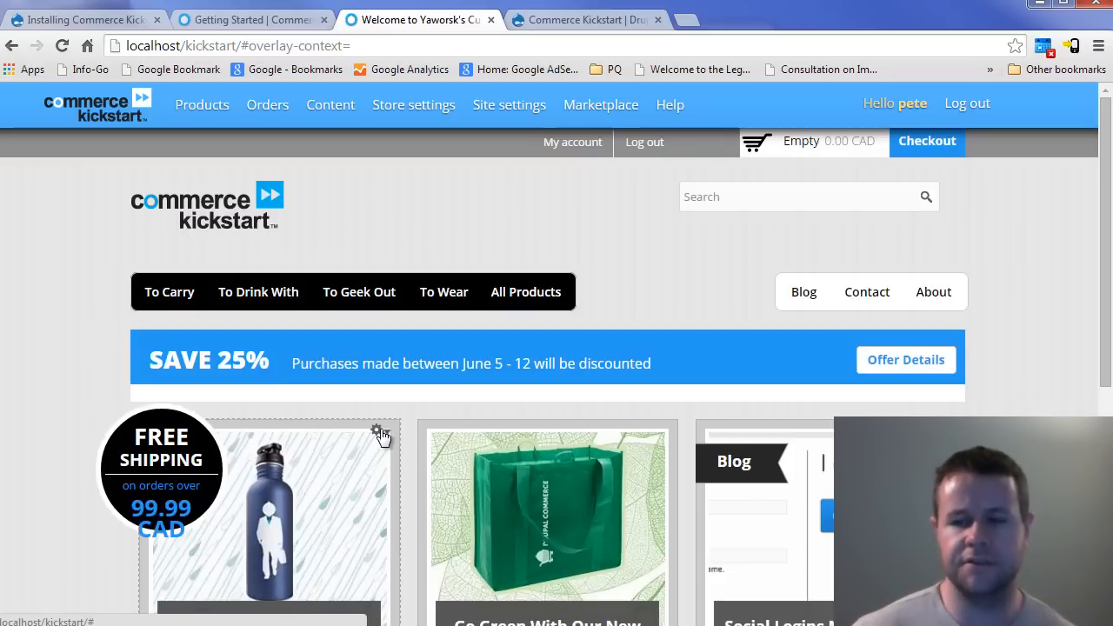
# - Open the view behind the first ad push block on the home page, review its view-level operations and close it
pyautogui.click(374, 433)
pyautogui.click(355, 452)
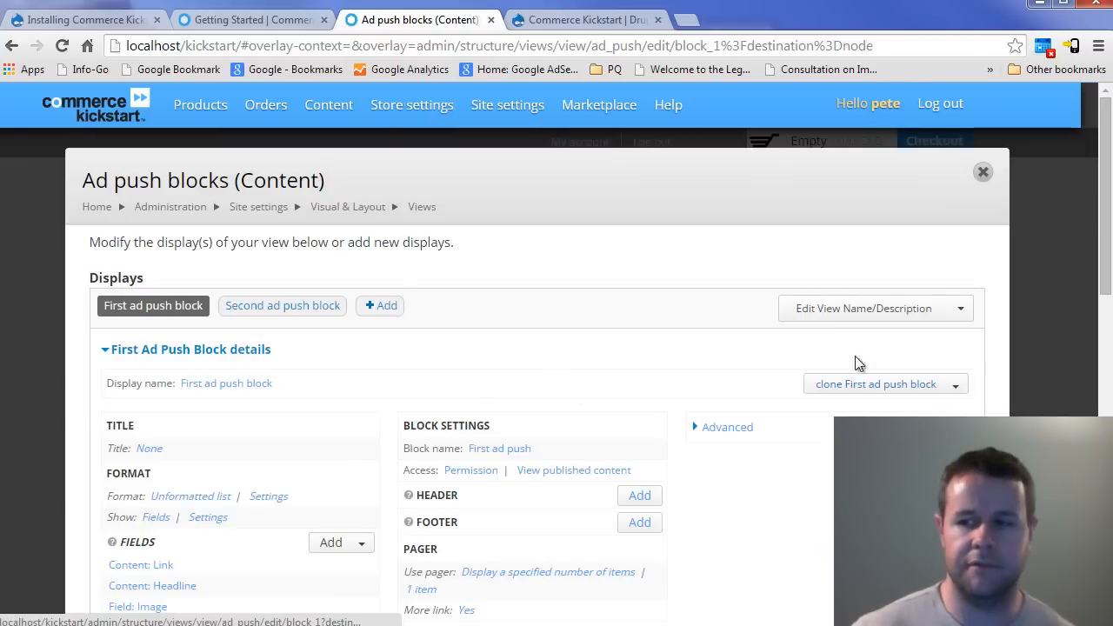
pyautogui.click(969, 313)
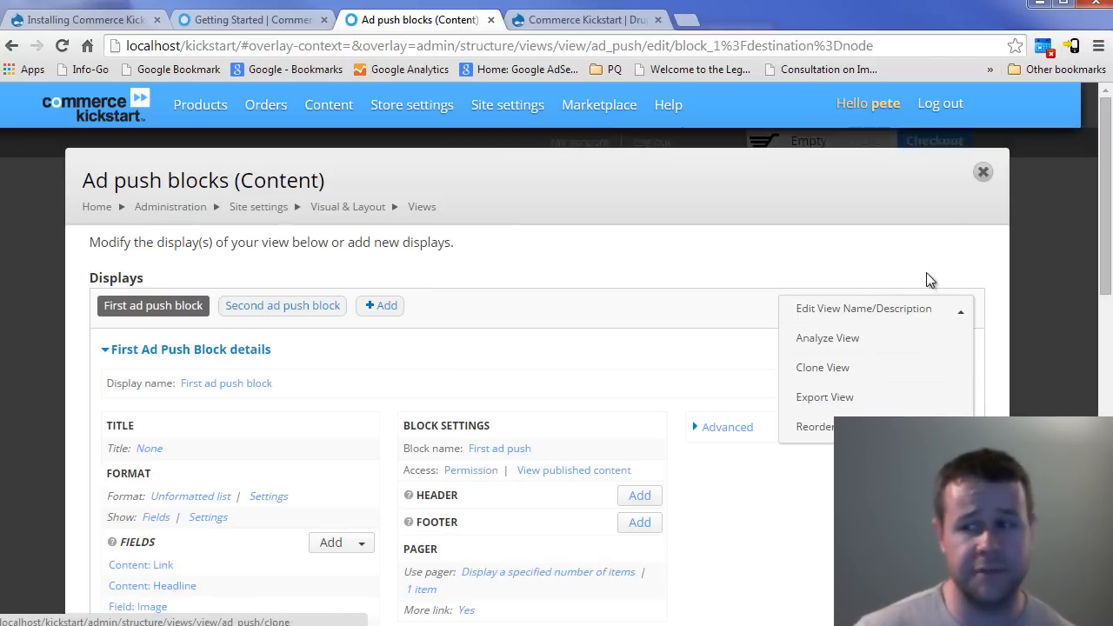
pyautogui.click(982, 172)
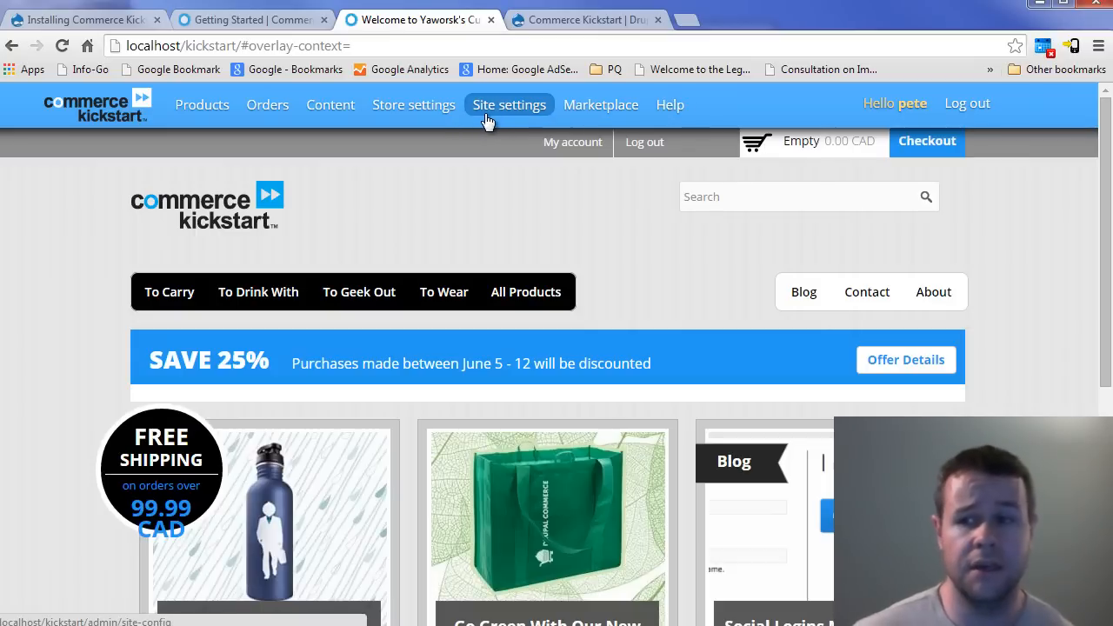
# - Look over the site and store settings options, go to the store's Discounts page and open the form for a new discount
pyautogui.moveTo(505, 109)
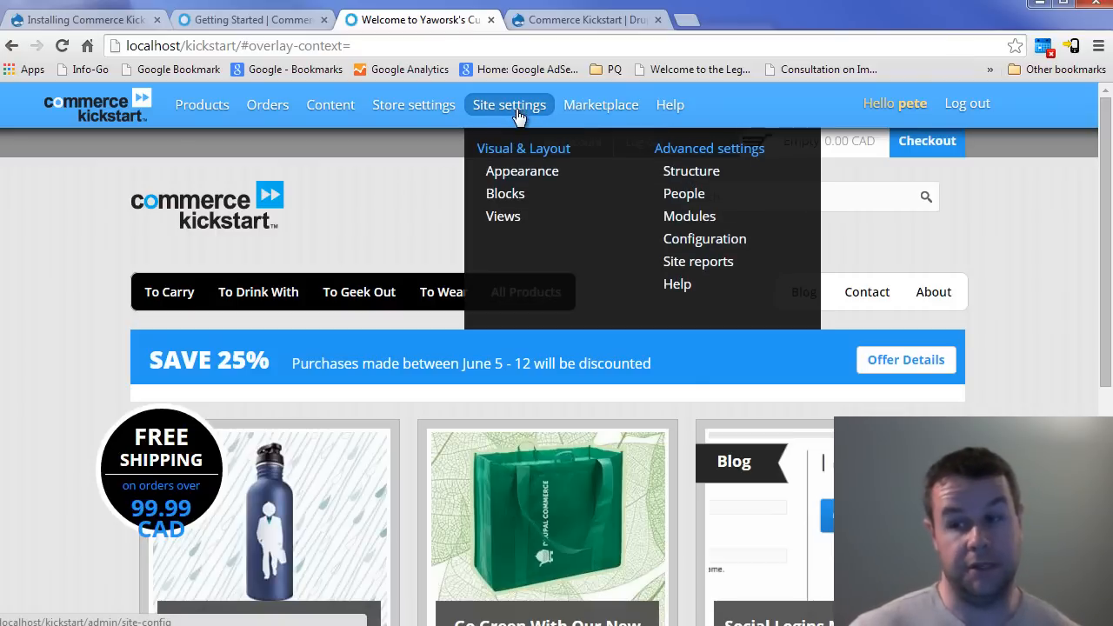
pyautogui.moveTo(439, 113)
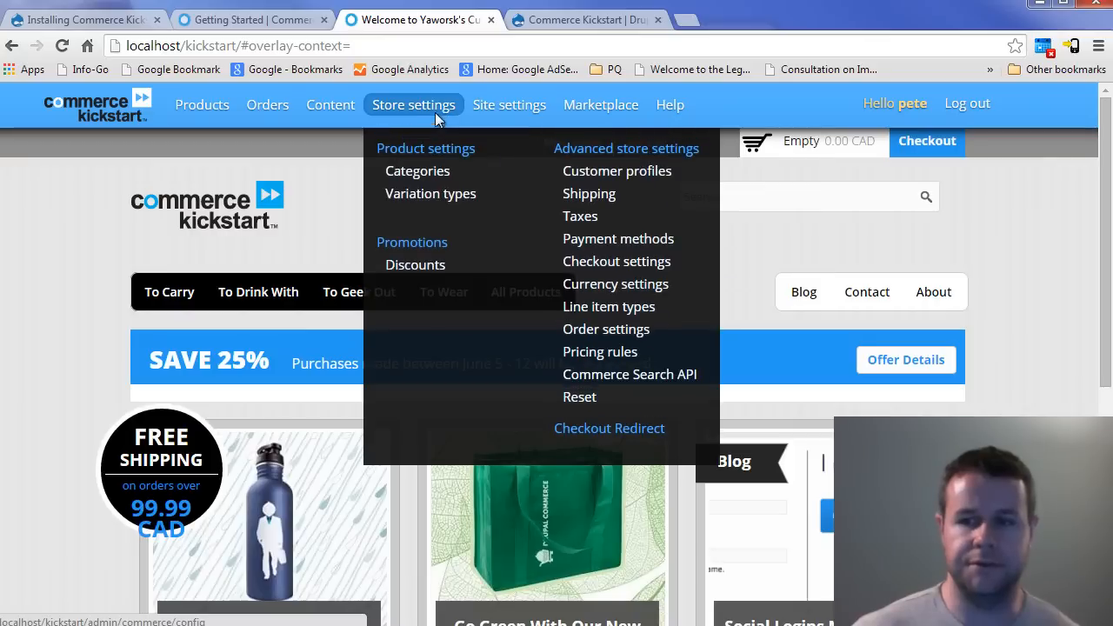
pyautogui.click(422, 267)
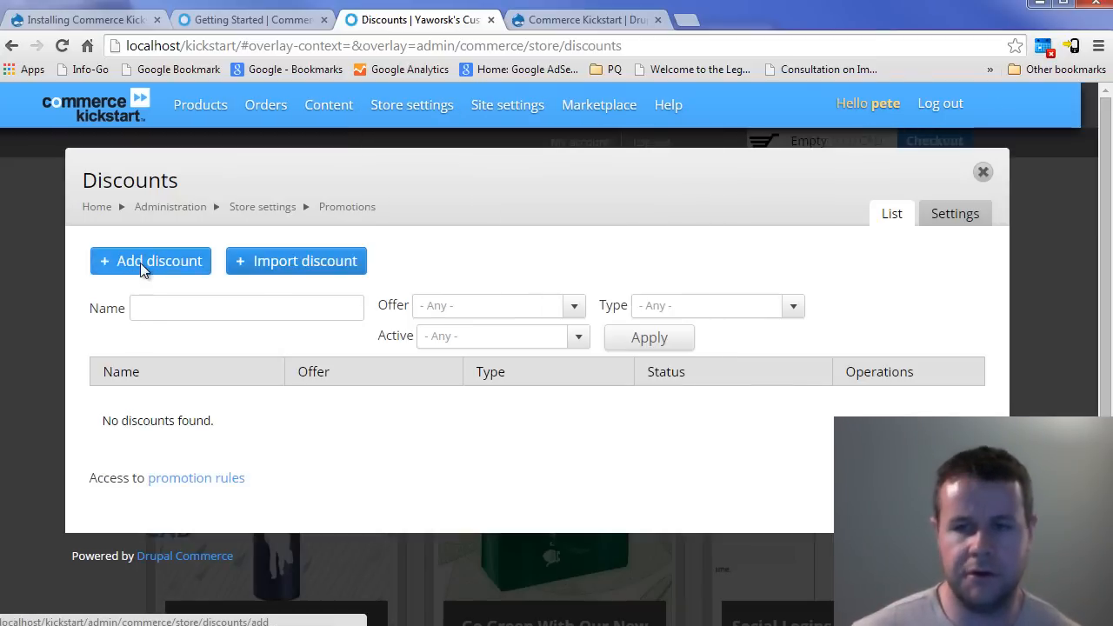
pyautogui.click(140, 263)
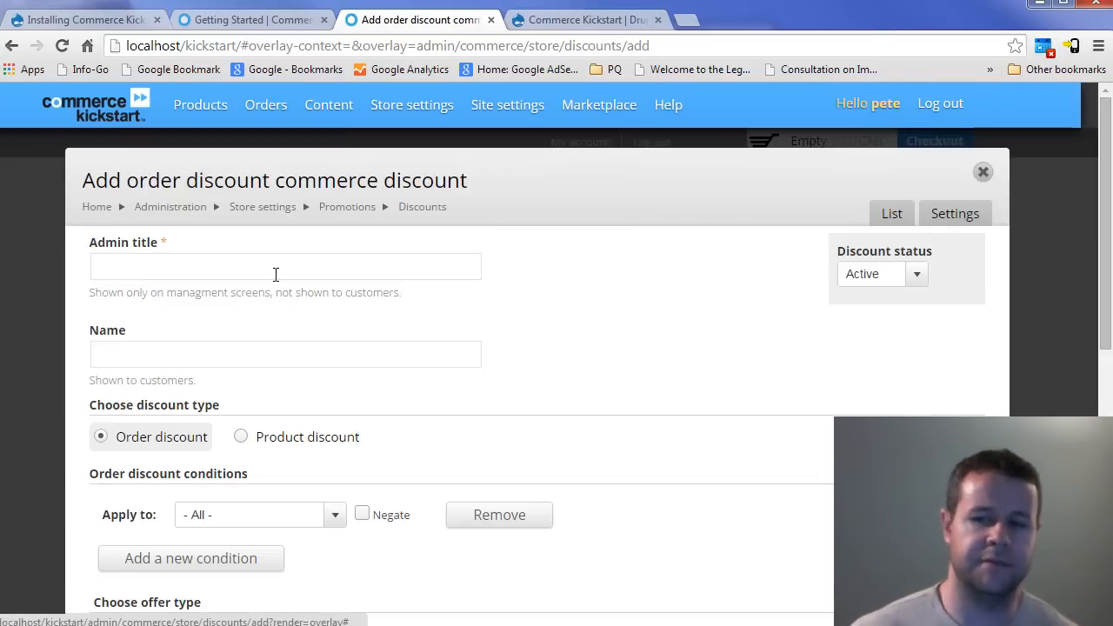
# - Examine the new discount's admin title and name fields, the discount types, and the choices for what the order condition applies to
pyautogui.click(376, 266)
pyautogui.scroll(-1, 231, 348)
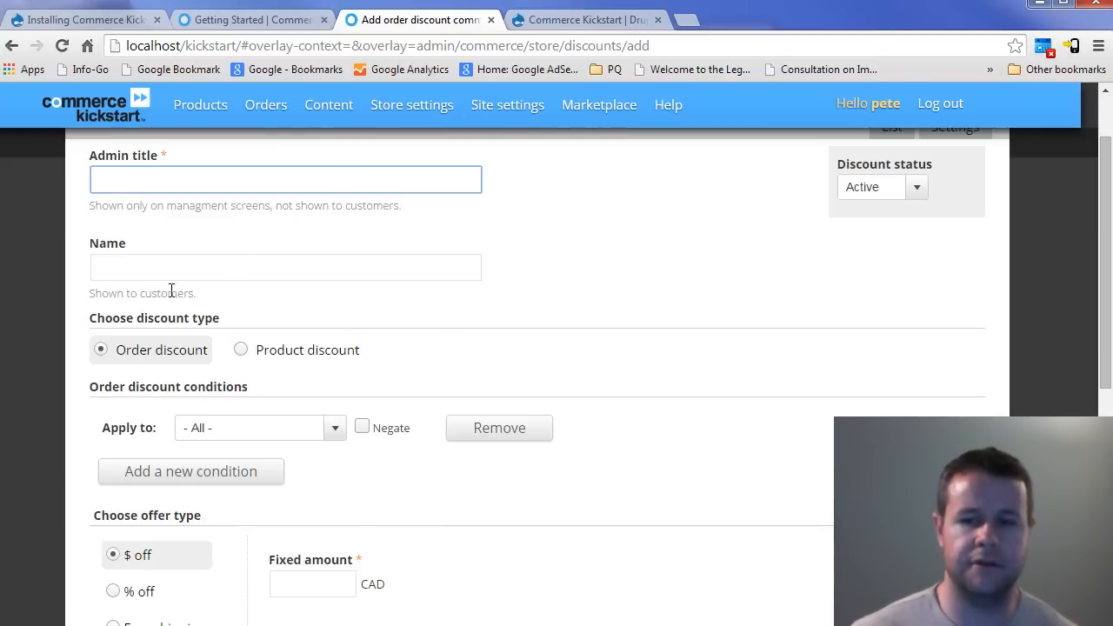
pyautogui.click(168, 270)
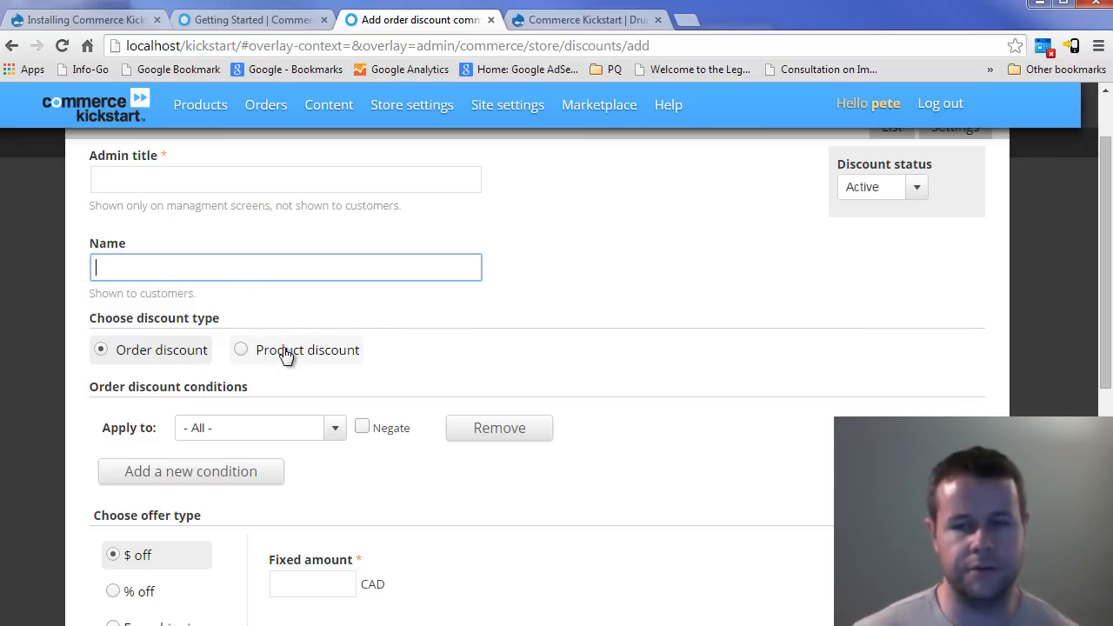
pyautogui.scroll(1, 392, 348)
pyautogui.click(313, 348)
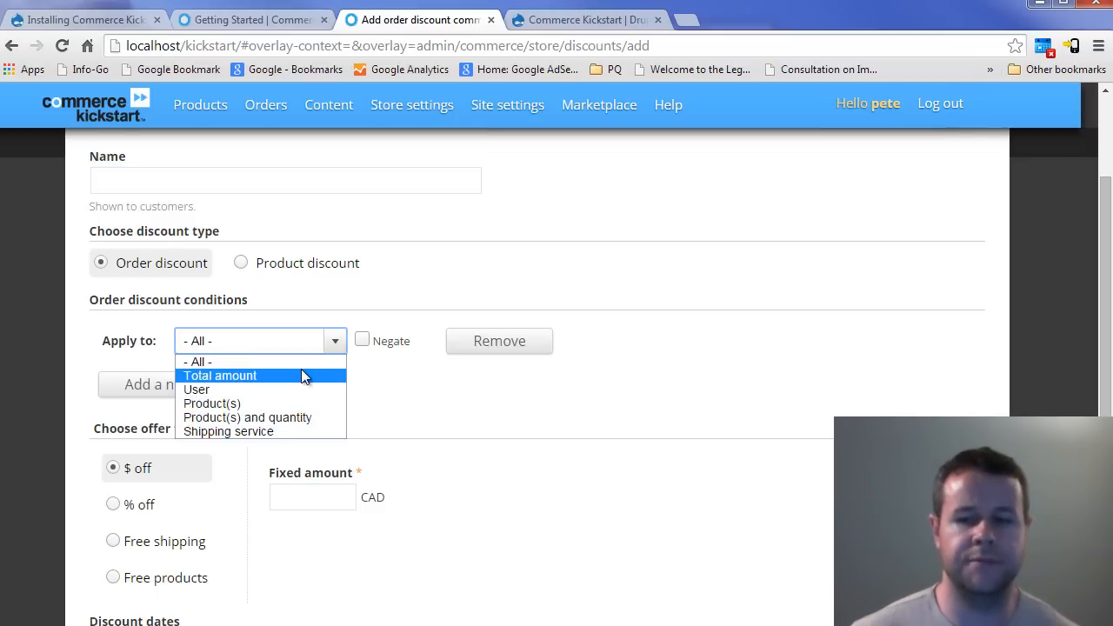
pyautogui.click(651, 377)
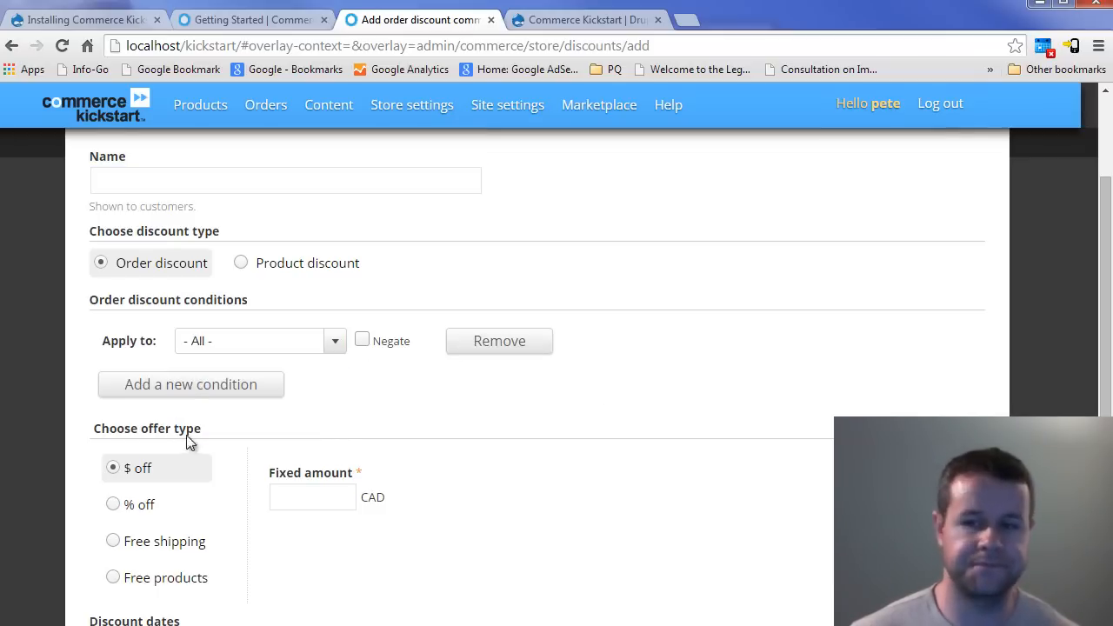
# - Examine the new discount's offer types and discount dates, and check the available discount status options
pyautogui.scroll(-1, 226, 417)
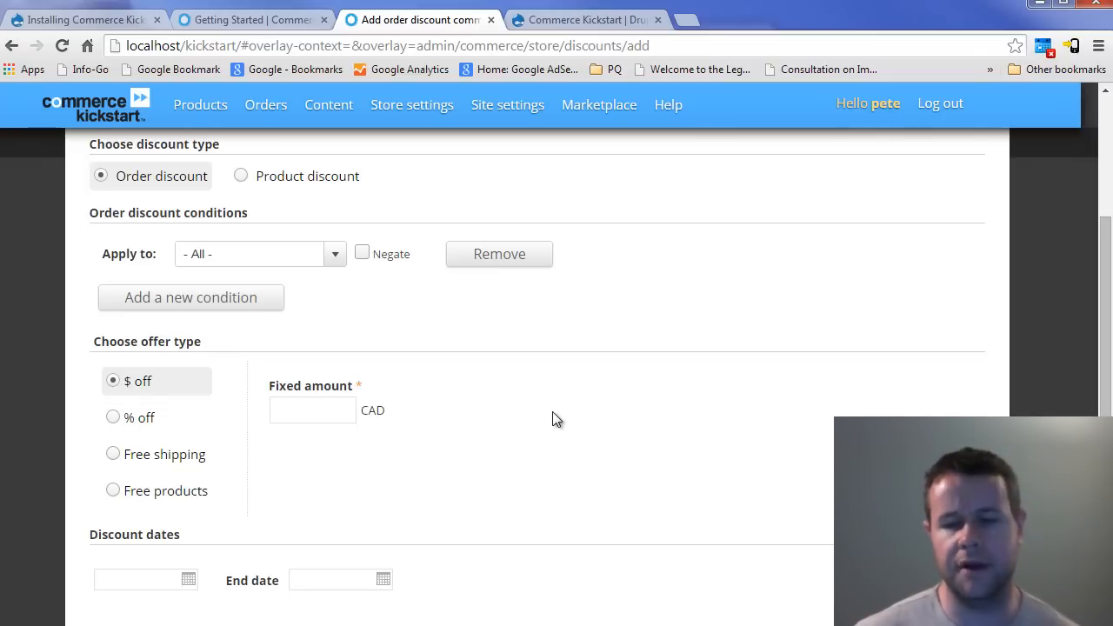
pyautogui.scroll(-1, 550, 420)
pyautogui.scroll(-1, 519, 435)
pyautogui.scroll(1, 520, 436)
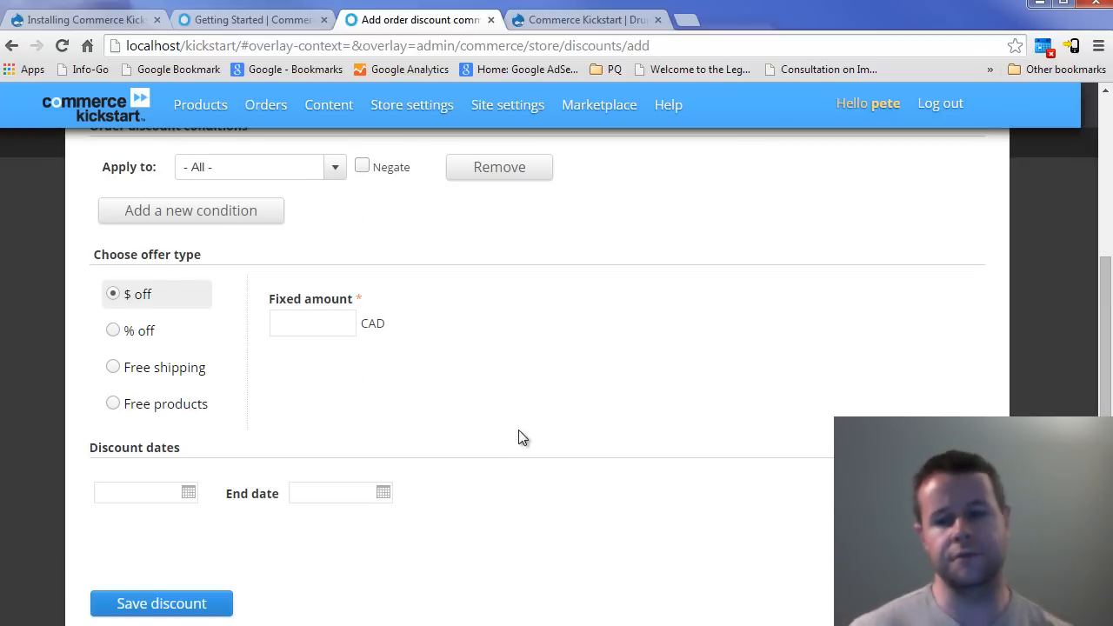
pyautogui.scroll(1, 518, 437)
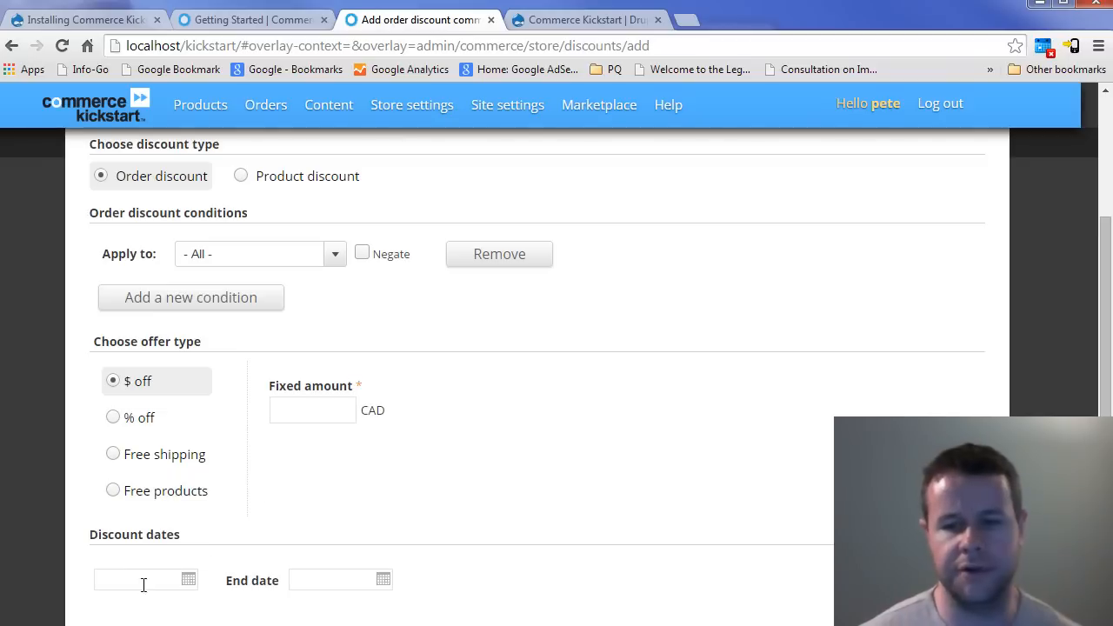
pyautogui.scroll(3, 641, 455)
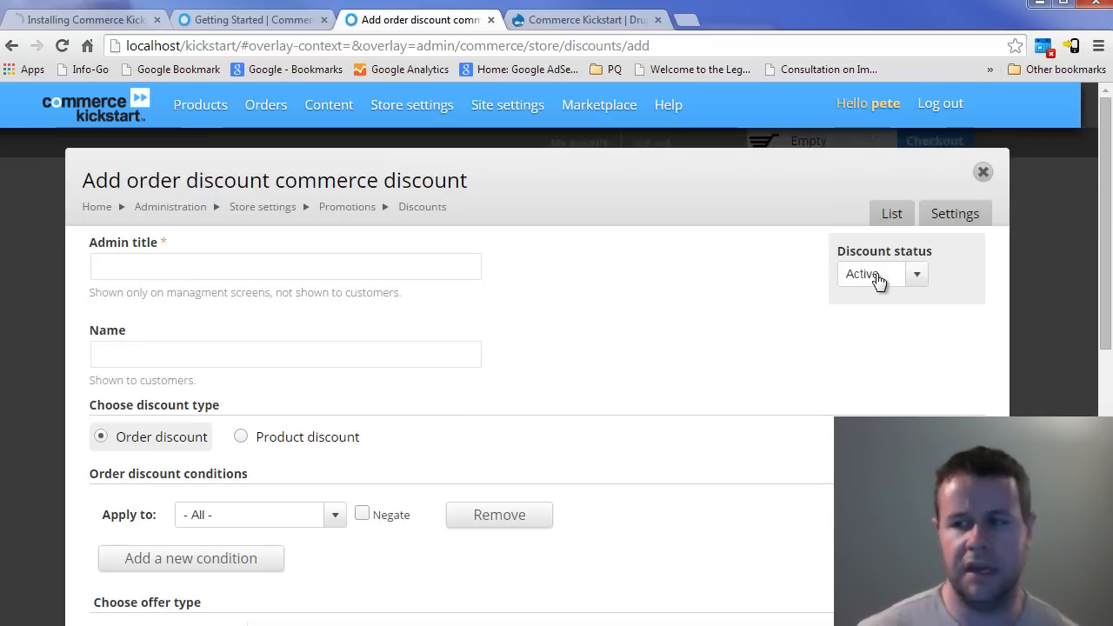
pyautogui.click(913, 274)
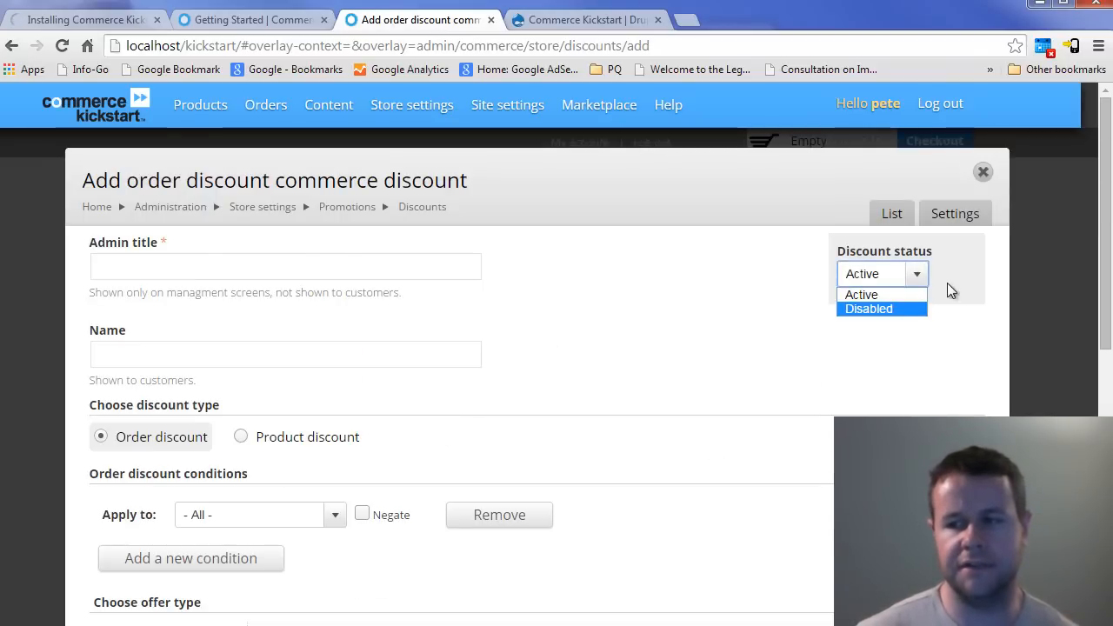
pyautogui.click(972, 270)
# - View the discount settings for line item types, highlight the overlay part of the page address, and close the overlay
pyautogui.click(966, 217)
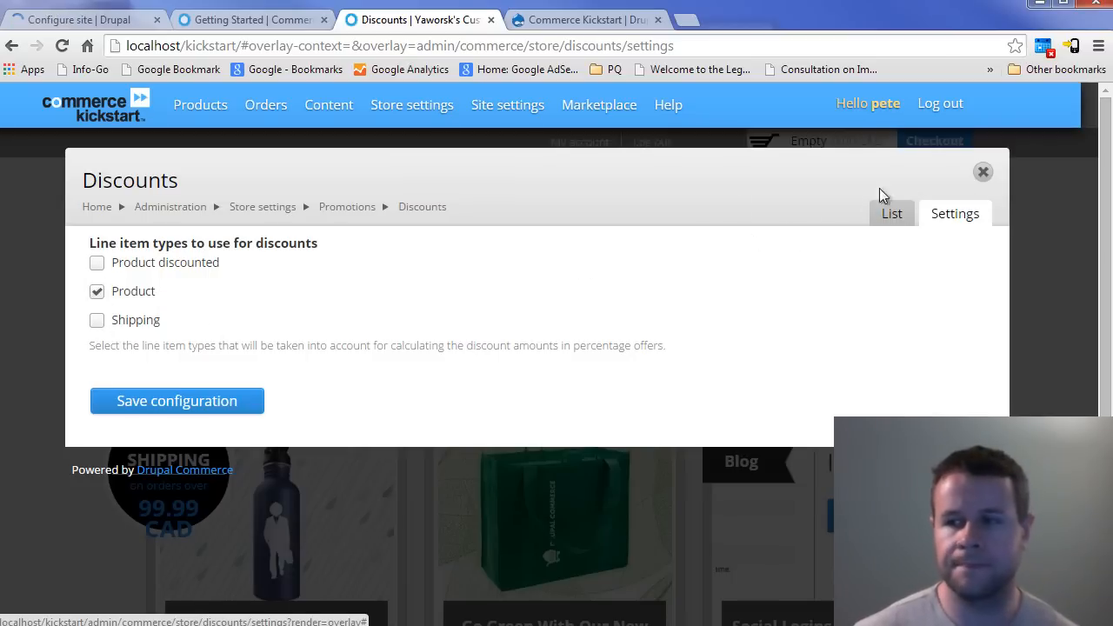
pyautogui.moveTo(241, 46); pyautogui.dragTo(683, 49)
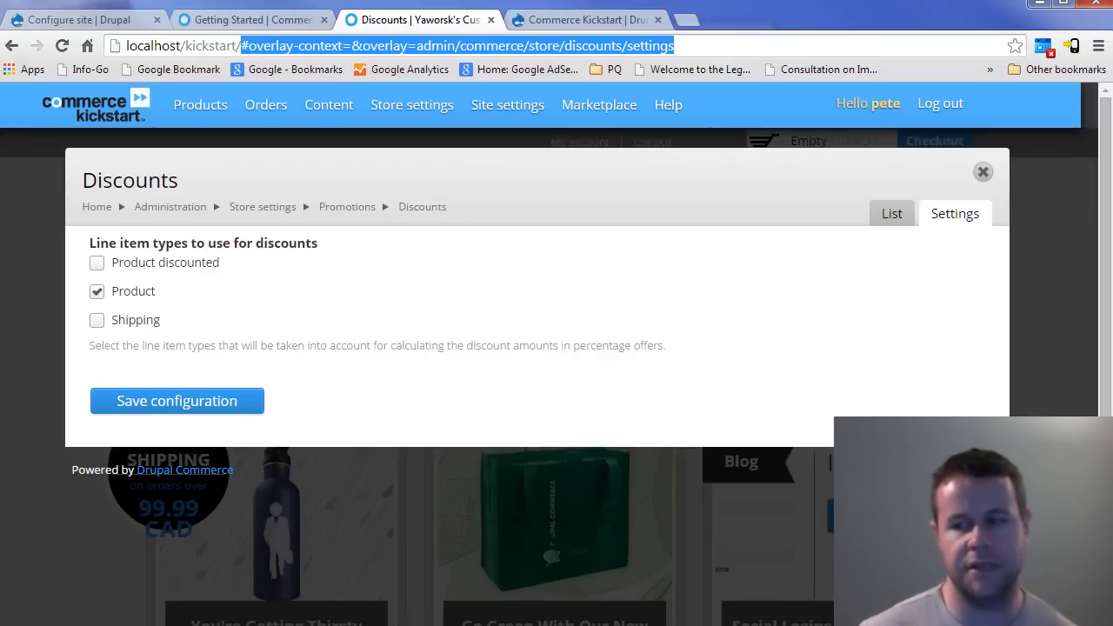
pyautogui.click(984, 173)
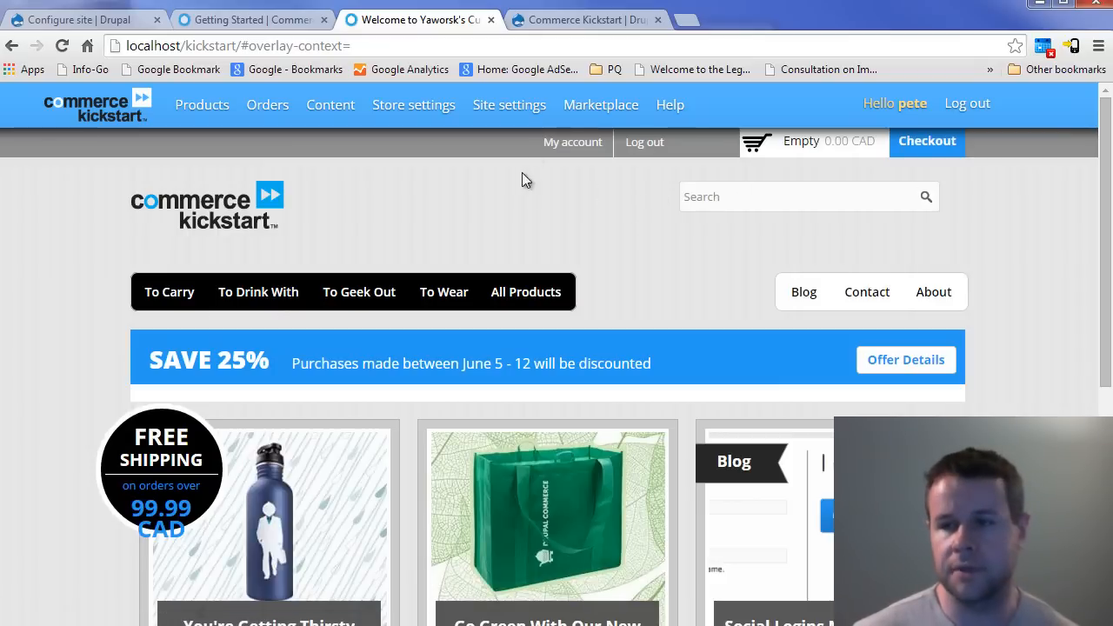
# - Open the Variation types page in the store's product settings and look through the list of product variation types
pyautogui.moveTo(505, 108)
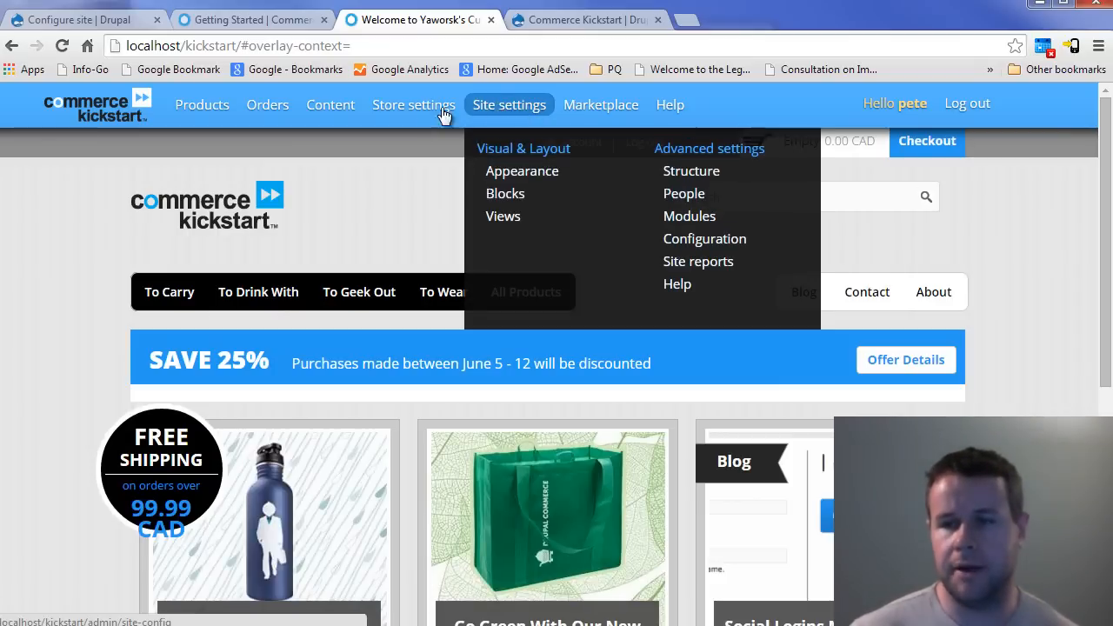
pyautogui.moveTo(426, 113)
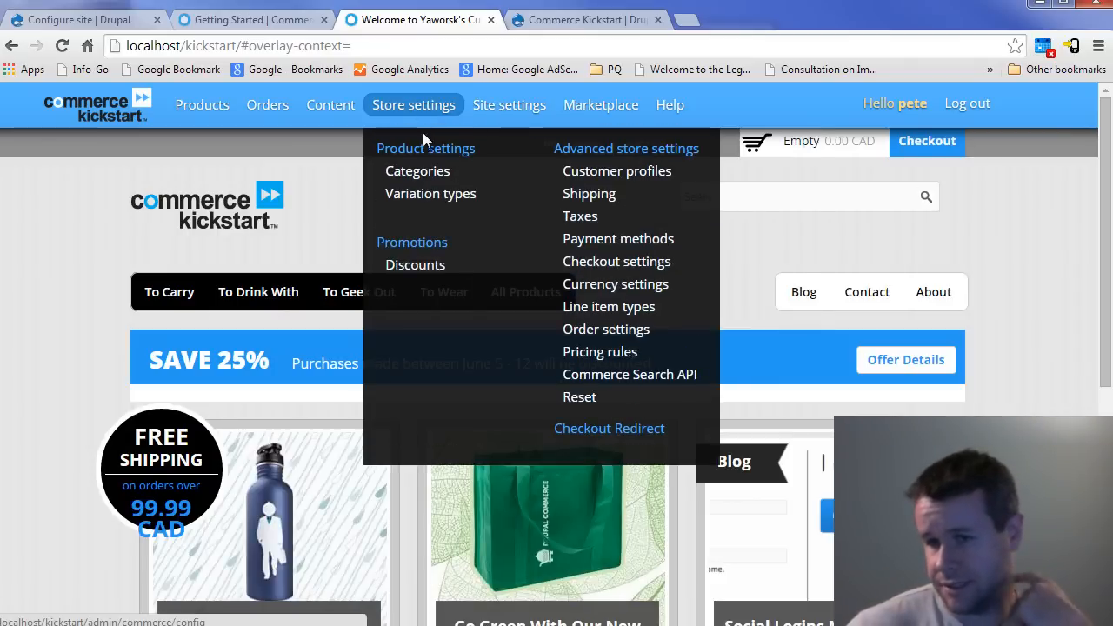
pyautogui.click(426, 201)
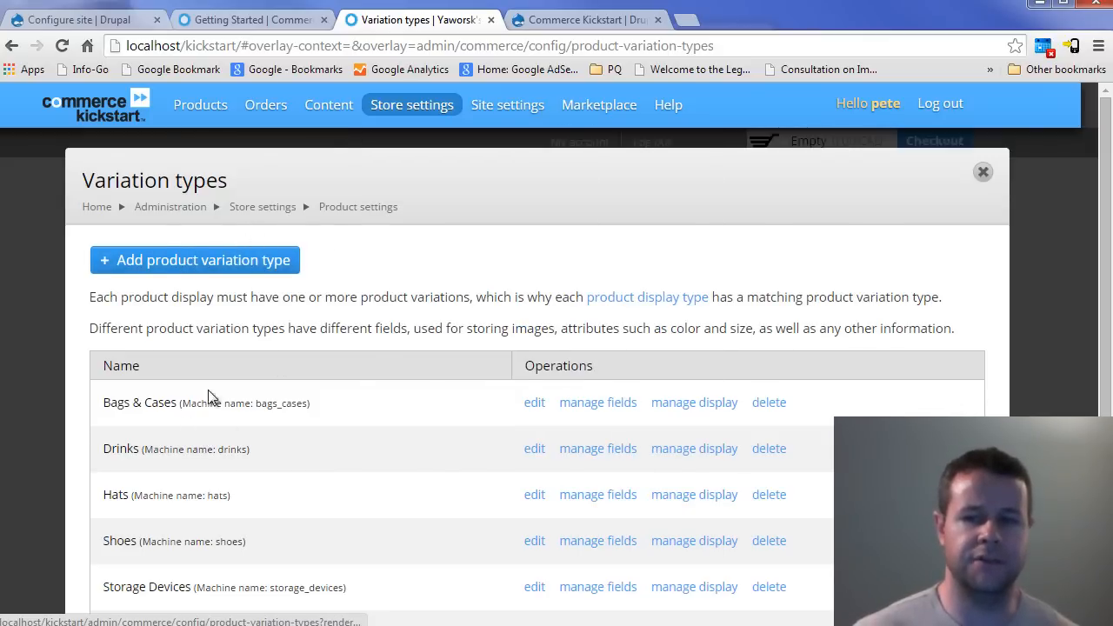
pyautogui.scroll(-2, 207, 398)
pyautogui.scroll(2, 281, 496)
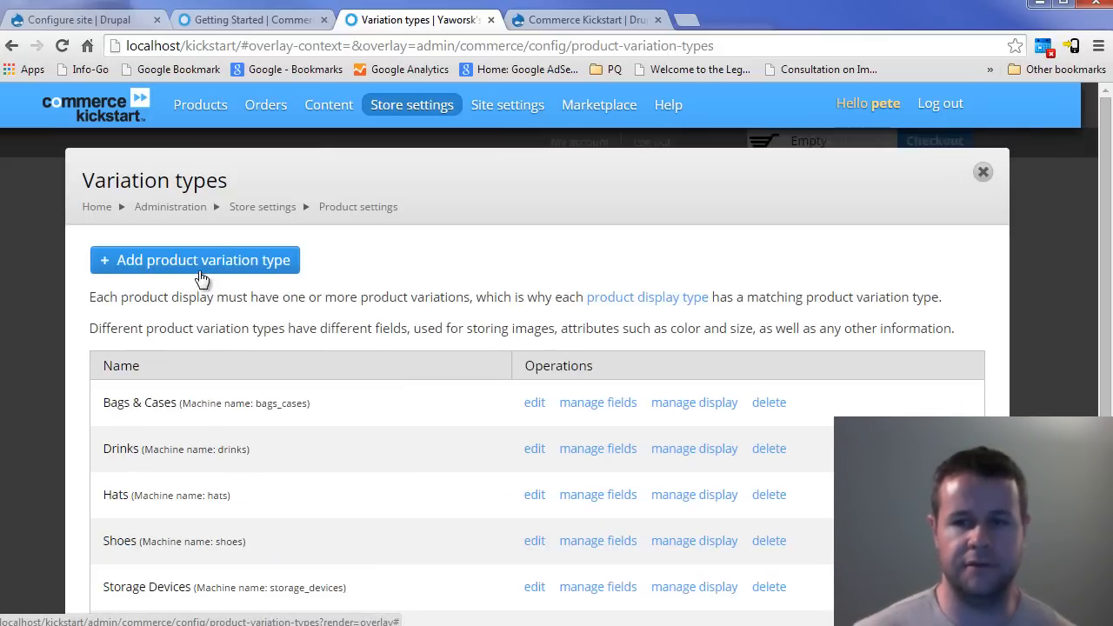
# - View the form for adding a product variation type, cancel it and close the Variation types overlay
pyautogui.click(200, 275)
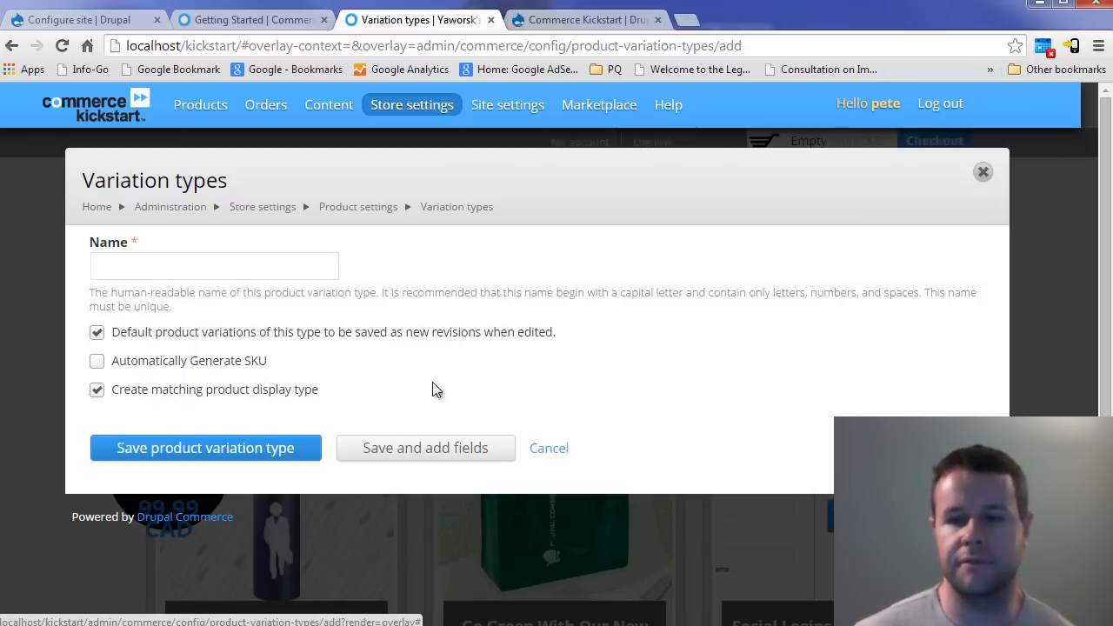
pyautogui.click(556, 450)
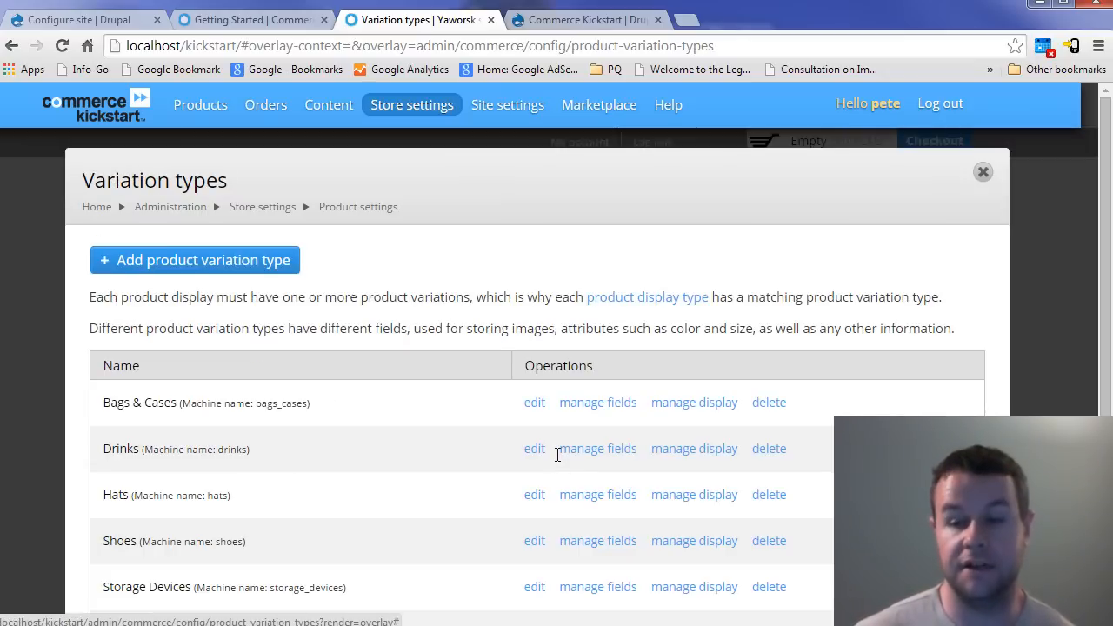
pyautogui.click(982, 173)
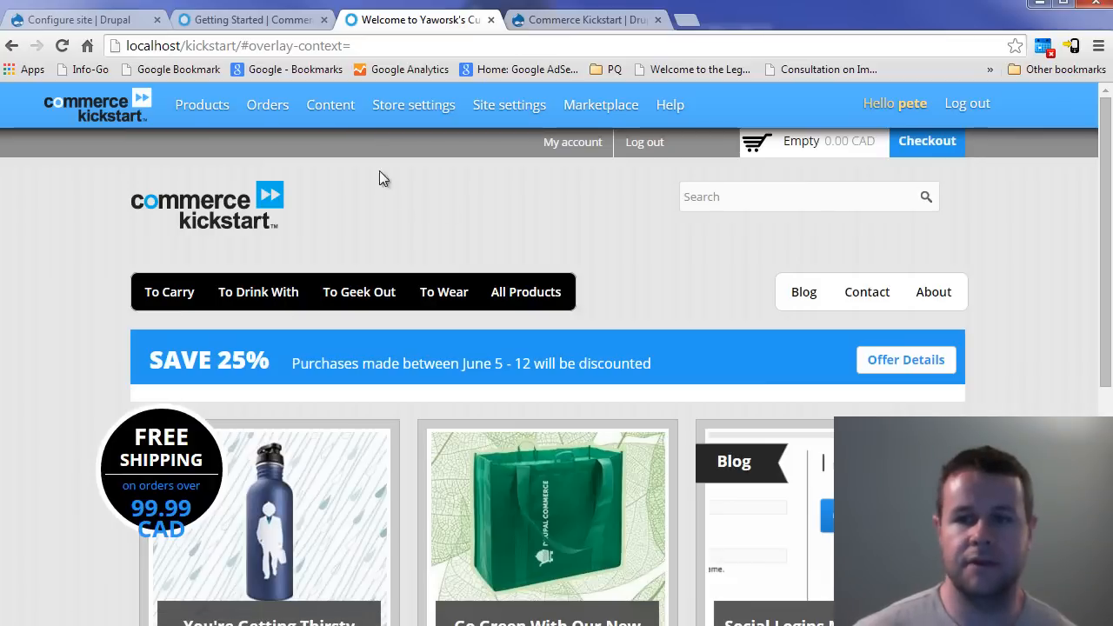
# - Open the Content types page and review the listed types, highlighting the Blog Post and Slideshow entries
pyautogui.moveTo(340, 122)
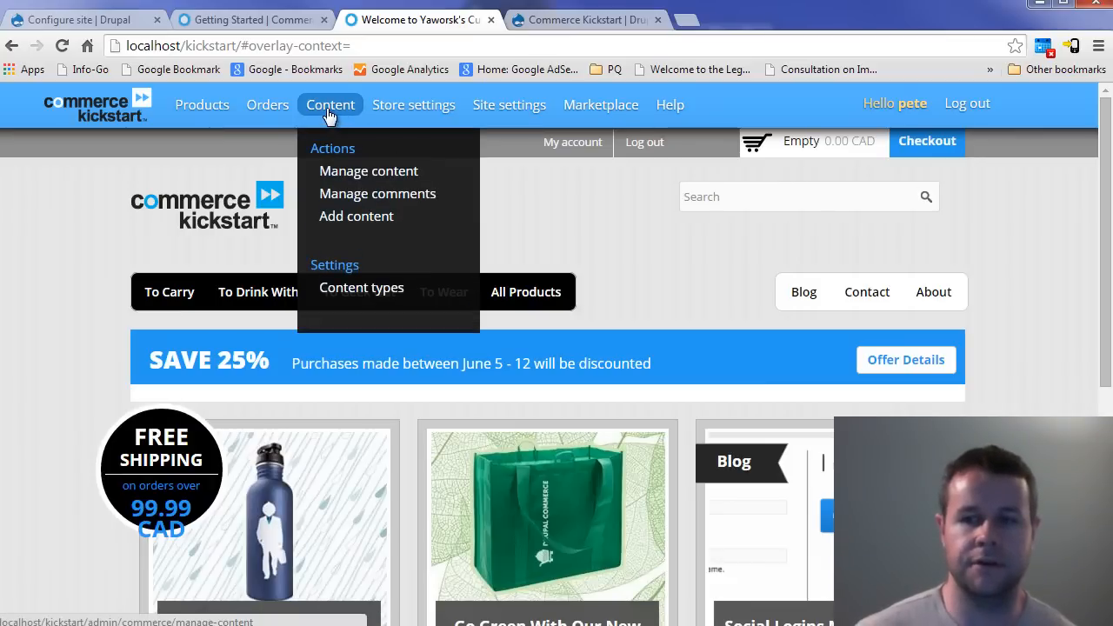
pyautogui.click(353, 289)
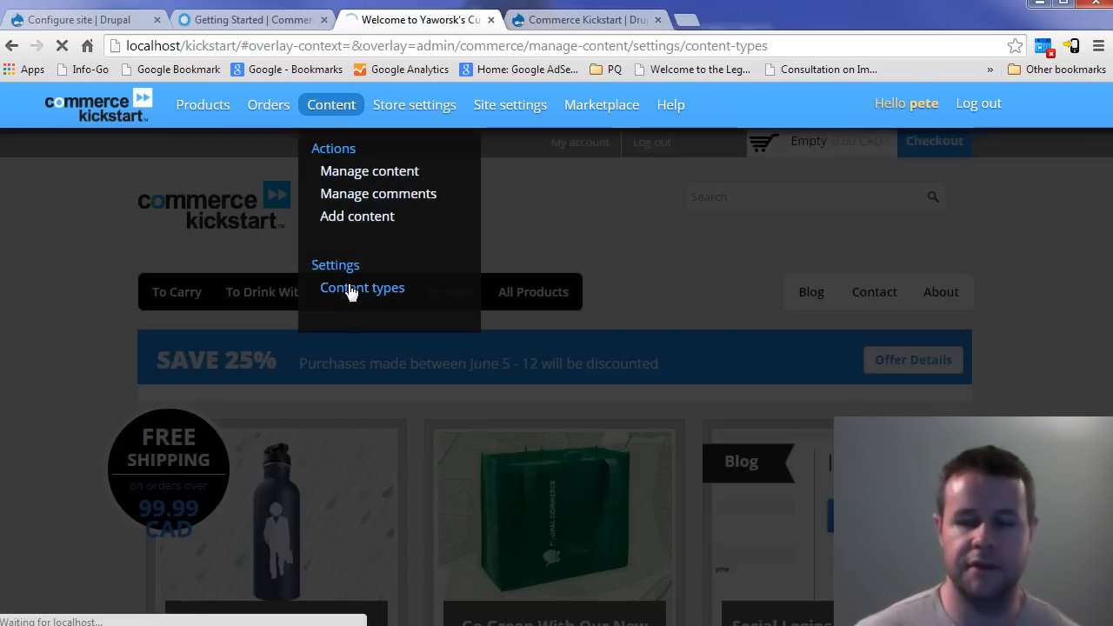
pyautogui.scroll(-4, 373, 475)
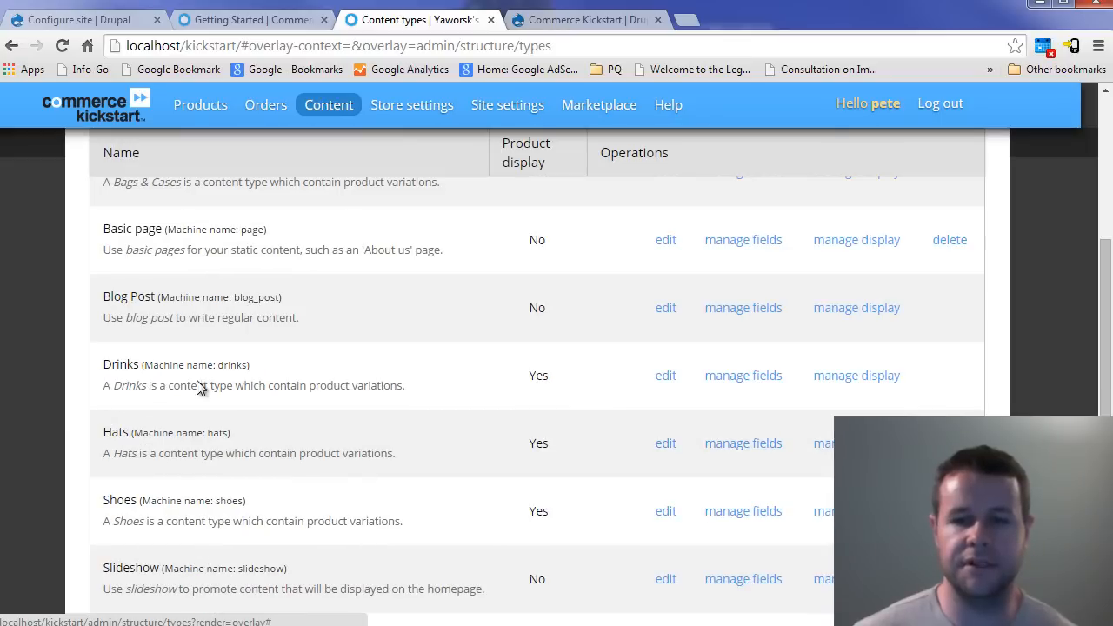
pyautogui.moveTo(110, 297); pyautogui.dragTo(152, 298)
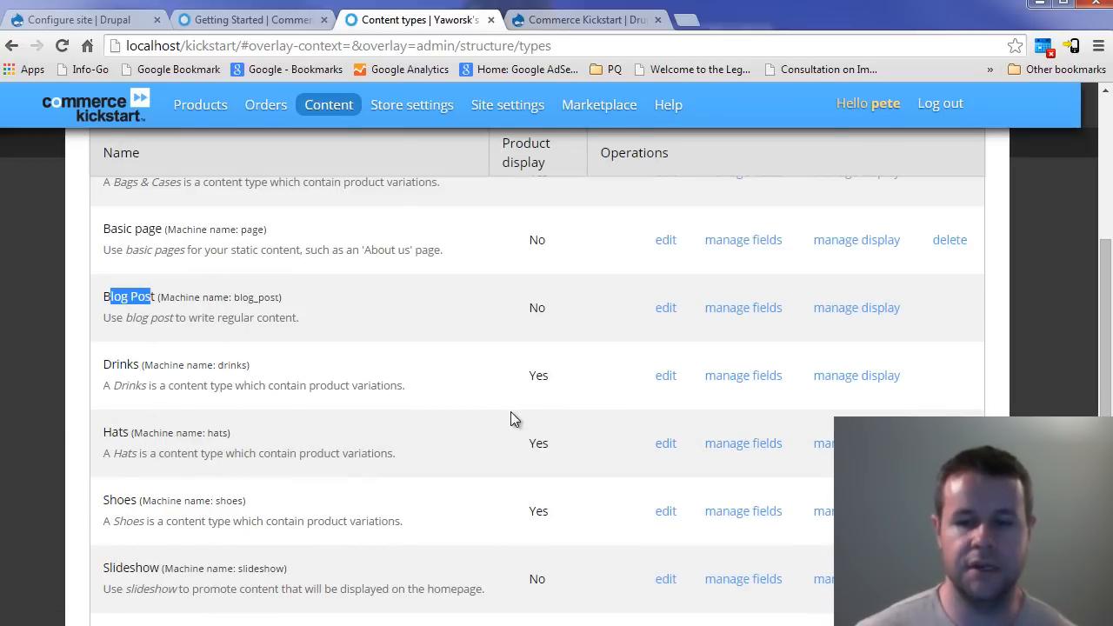
pyautogui.scroll(-1, 430, 435)
pyautogui.moveTo(105, 486); pyautogui.dragTo(356, 471)
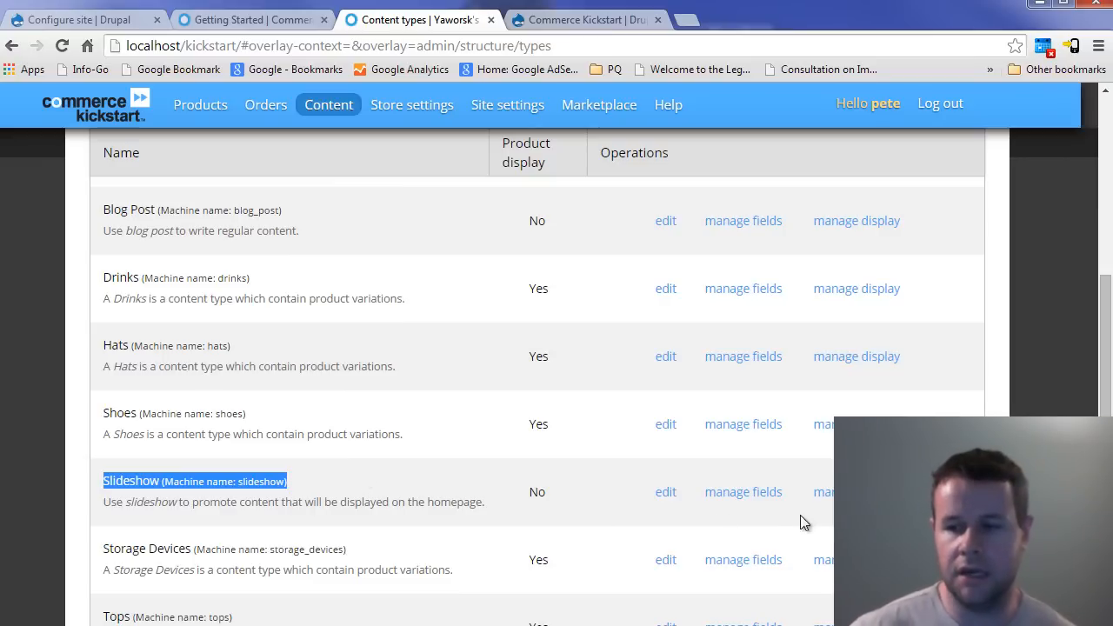
pyautogui.scroll(5, 307, 483)
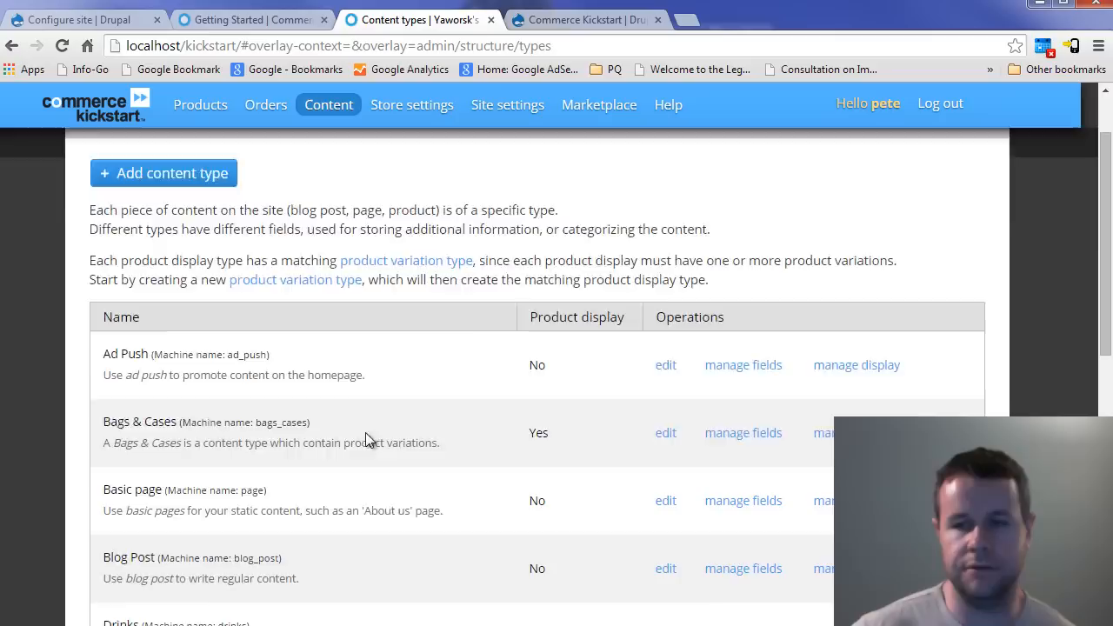
# - Go to Add content and open the creation form for a new Slideshow item
pyautogui.moveTo(329, 104)
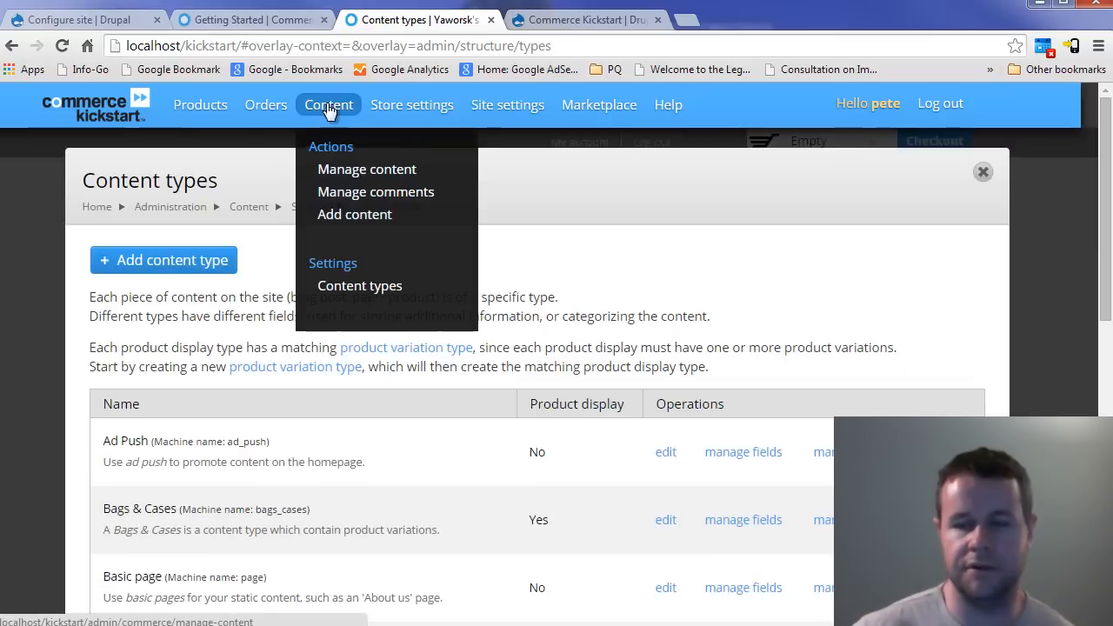
pyautogui.click(348, 215)
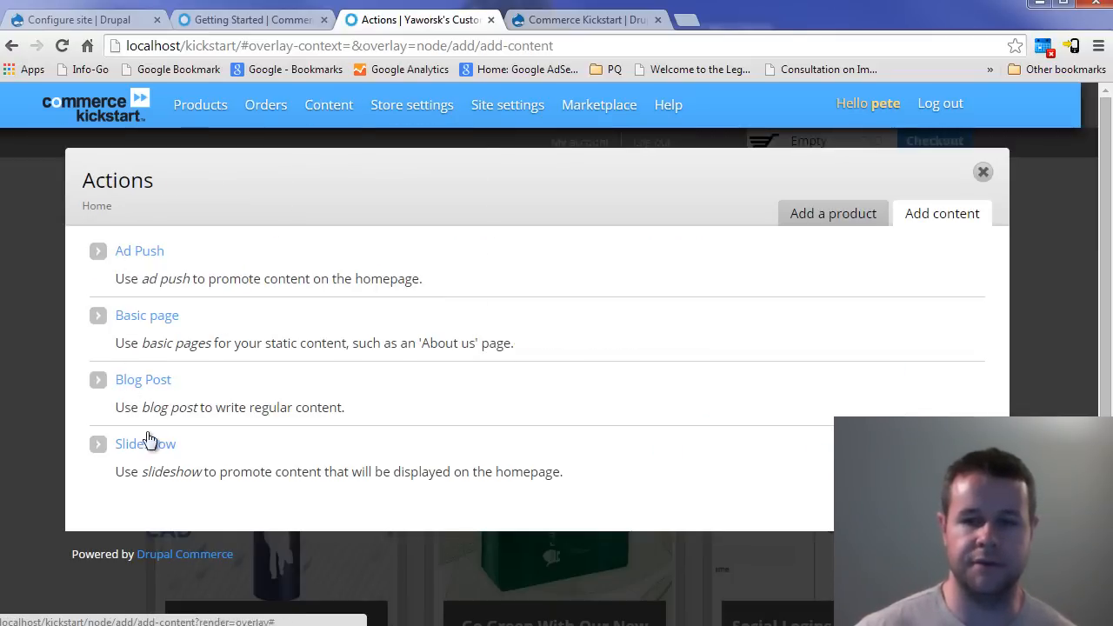
pyautogui.click(145, 445)
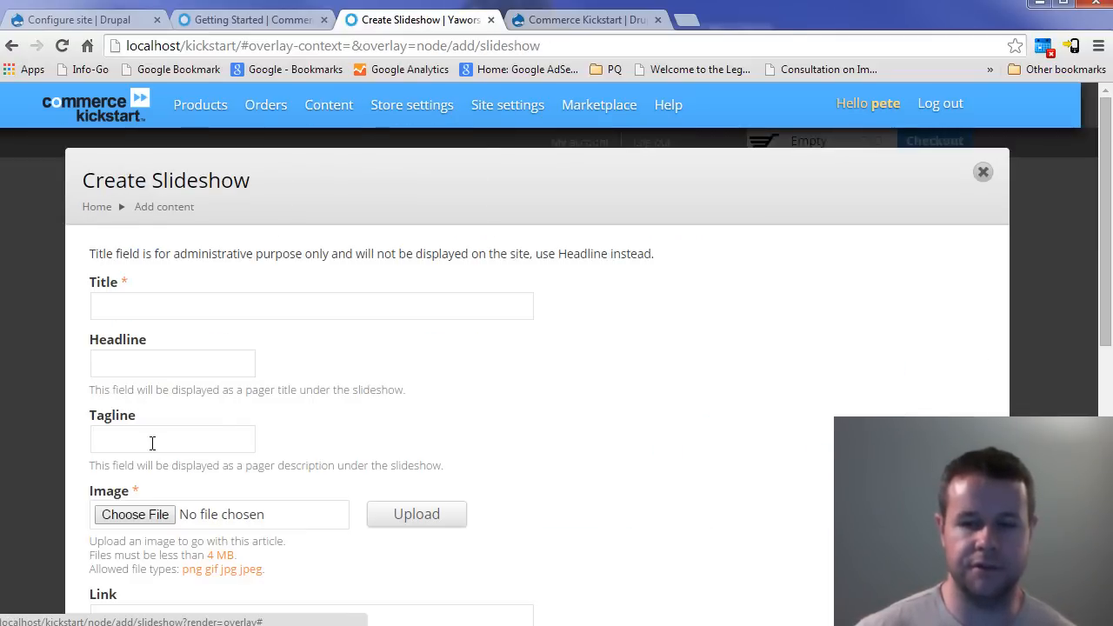
# - Fill in the new Slideshow item with title "Susie", headline "Sus Lounging" and tagline "Enjoying Life"
pyautogui.click(132, 297)
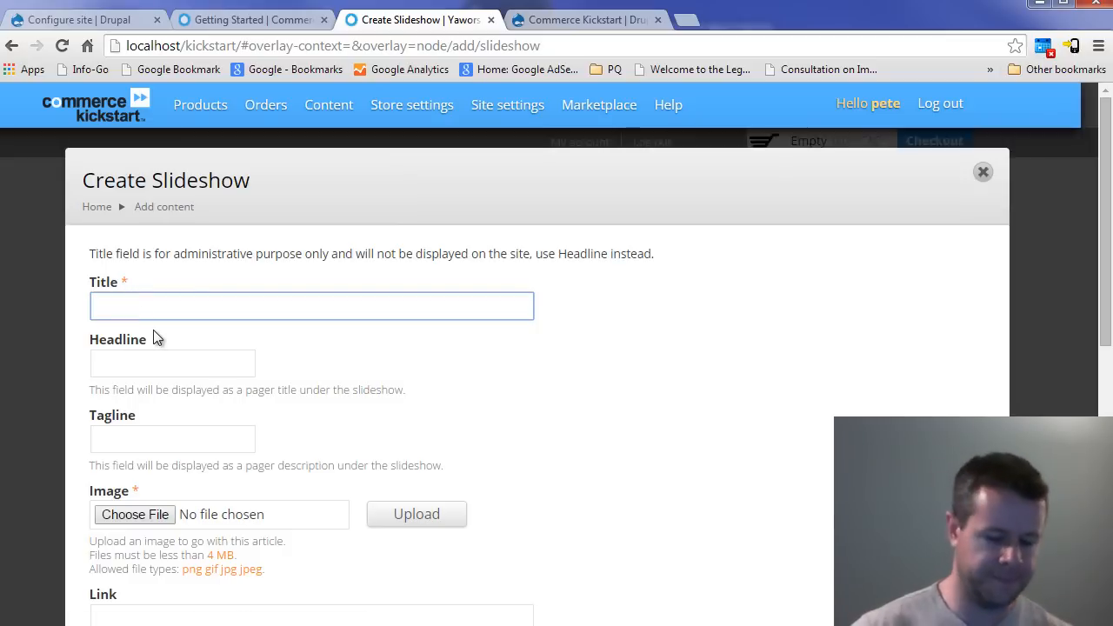
pyautogui.write('Susie')
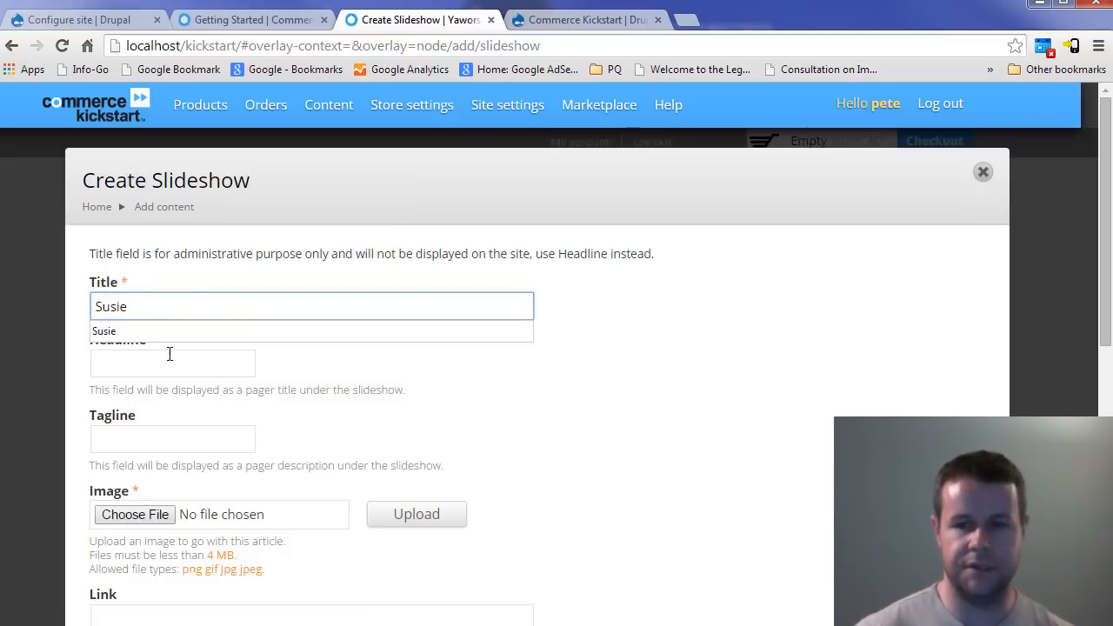
pyautogui.click(172, 364)
pyautogui.write('Sus Lounging')
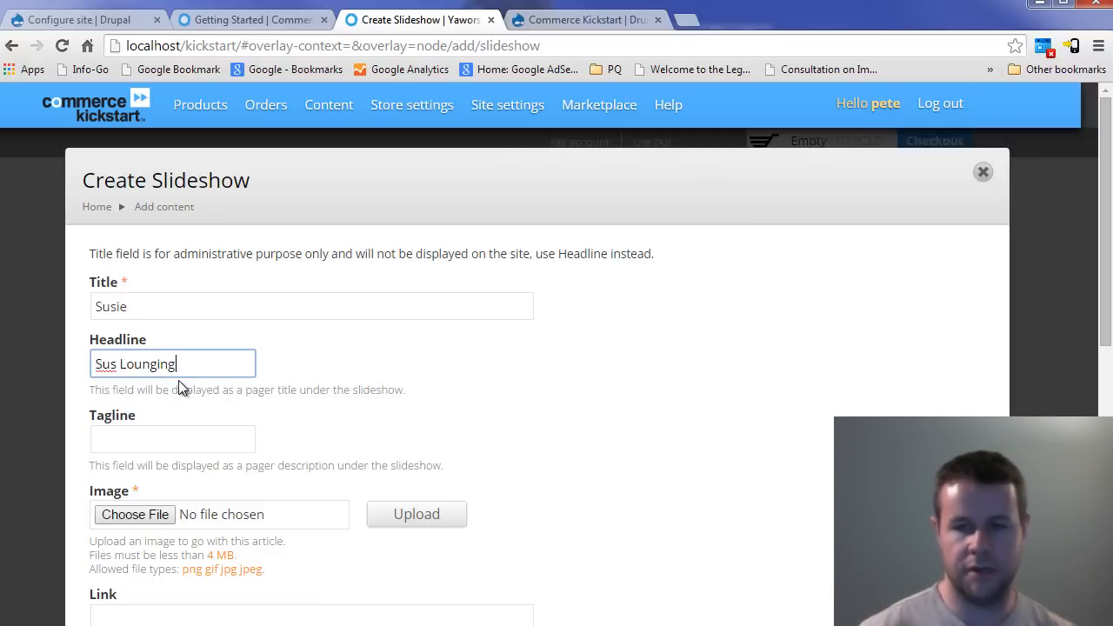
pyautogui.click(176, 435)
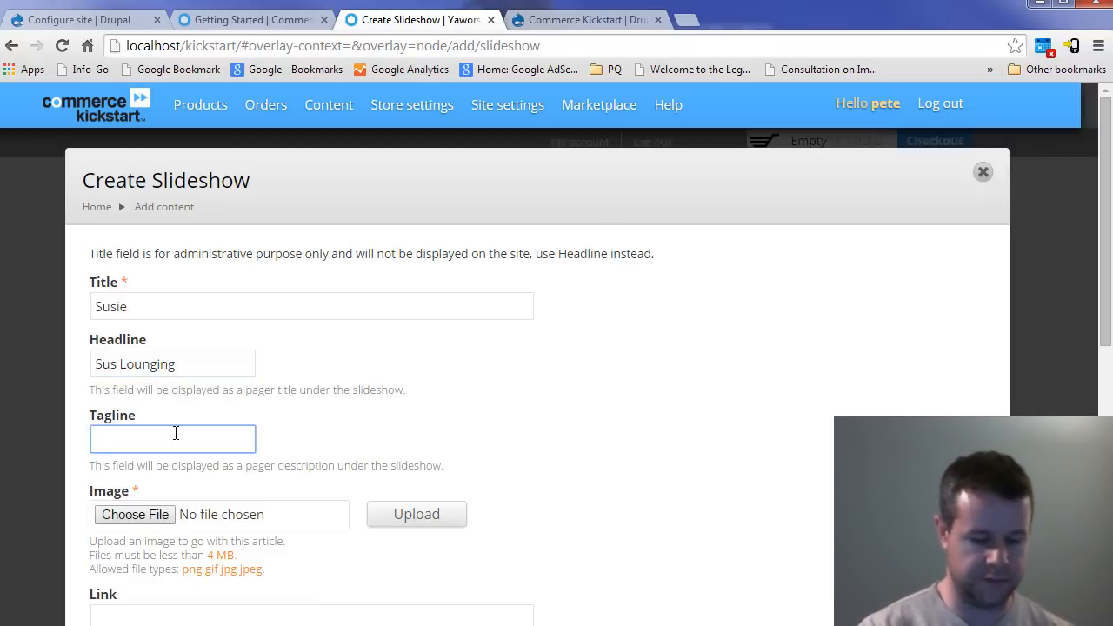
pyautogui.write('Enj')
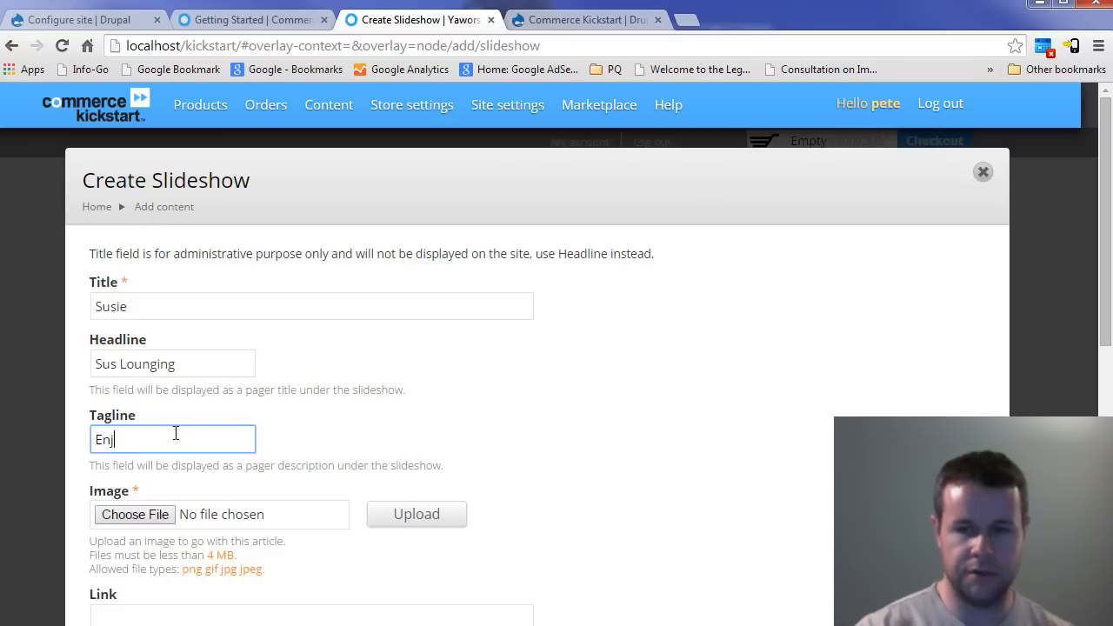
pyautogui.press('BackSpace')
pyautogui.press('BackSpace')
pyautogui.press('BackSpace')
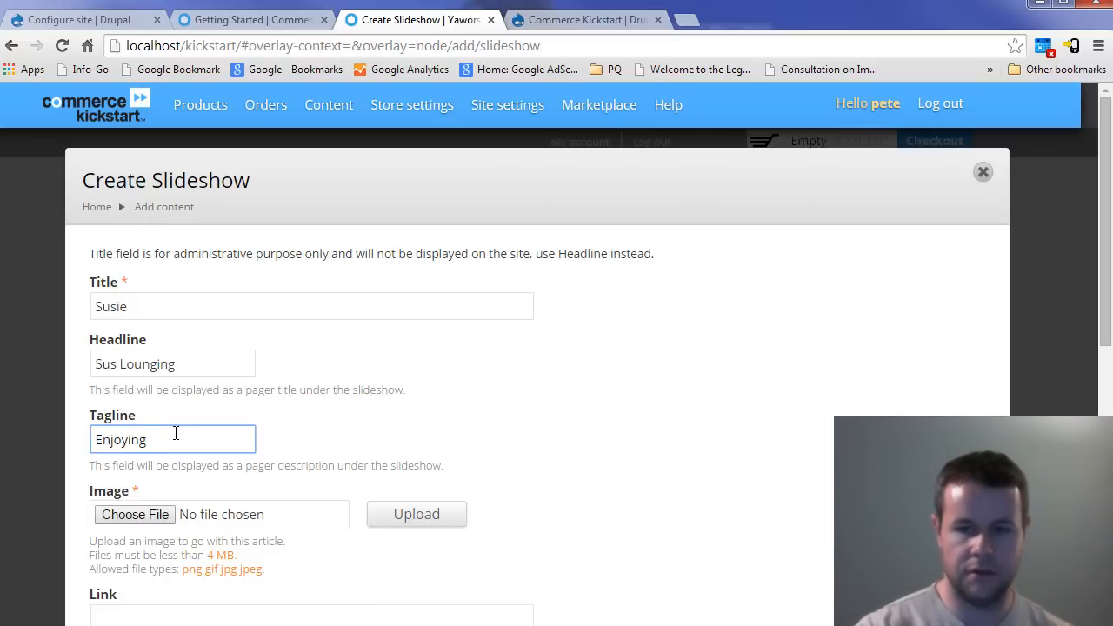
# - Upload CAM00018.jpg from the Dogs folder as the slide's image and save the Slideshow item
pyautogui.click(170, 519)
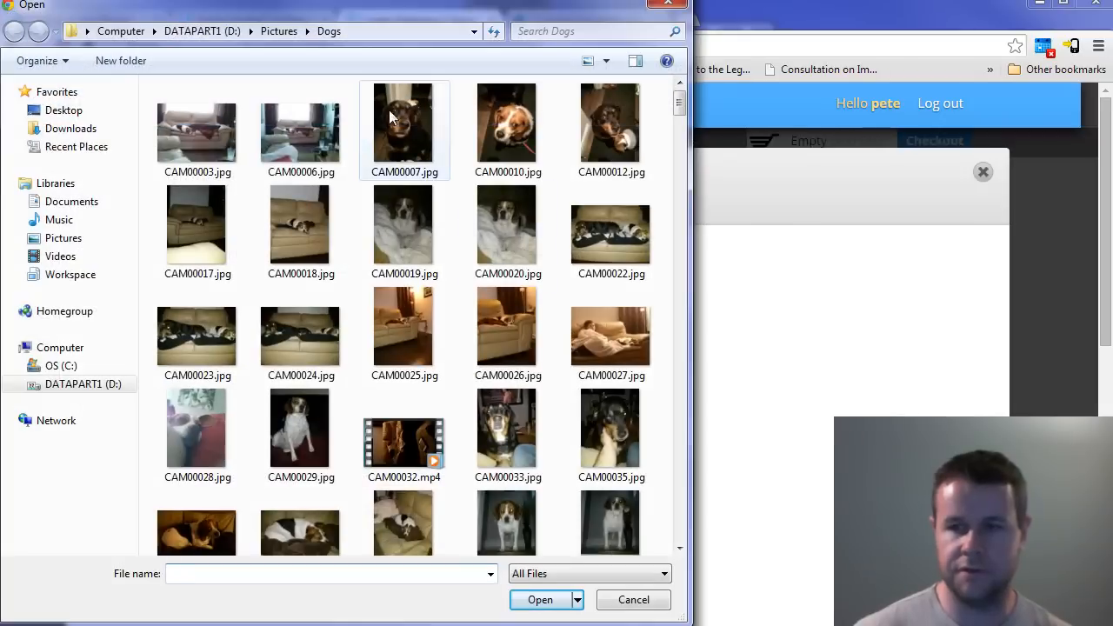
pyautogui.click(299, 234)
pyautogui.doubleClick(298, 234)
pyautogui.click(416, 520)
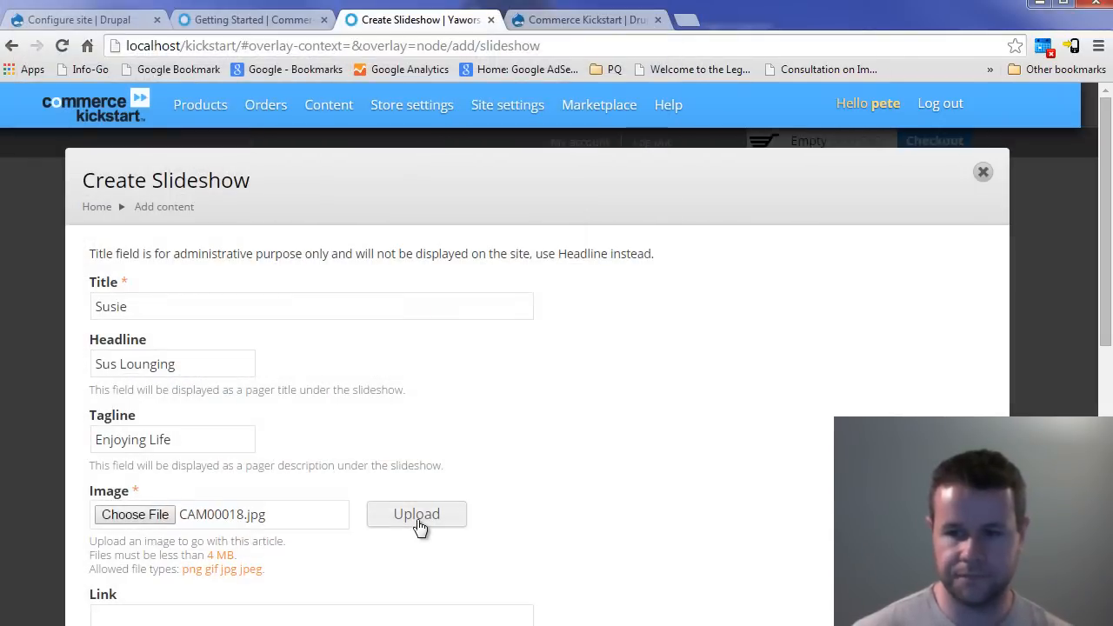
pyautogui.scroll(-5, 484, 510)
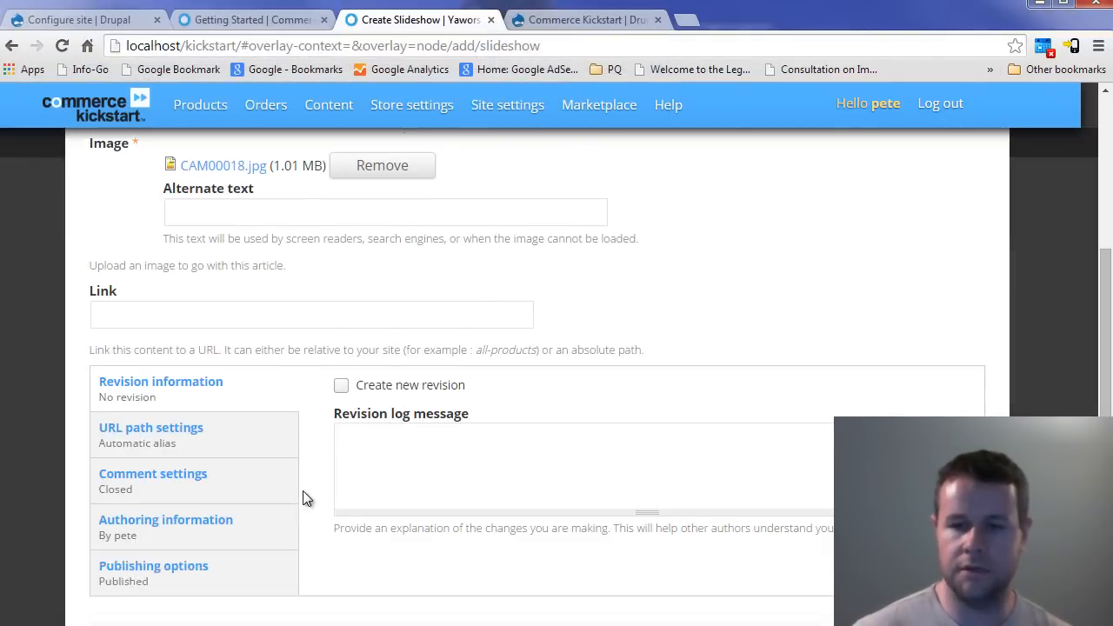
pyautogui.click(159, 562)
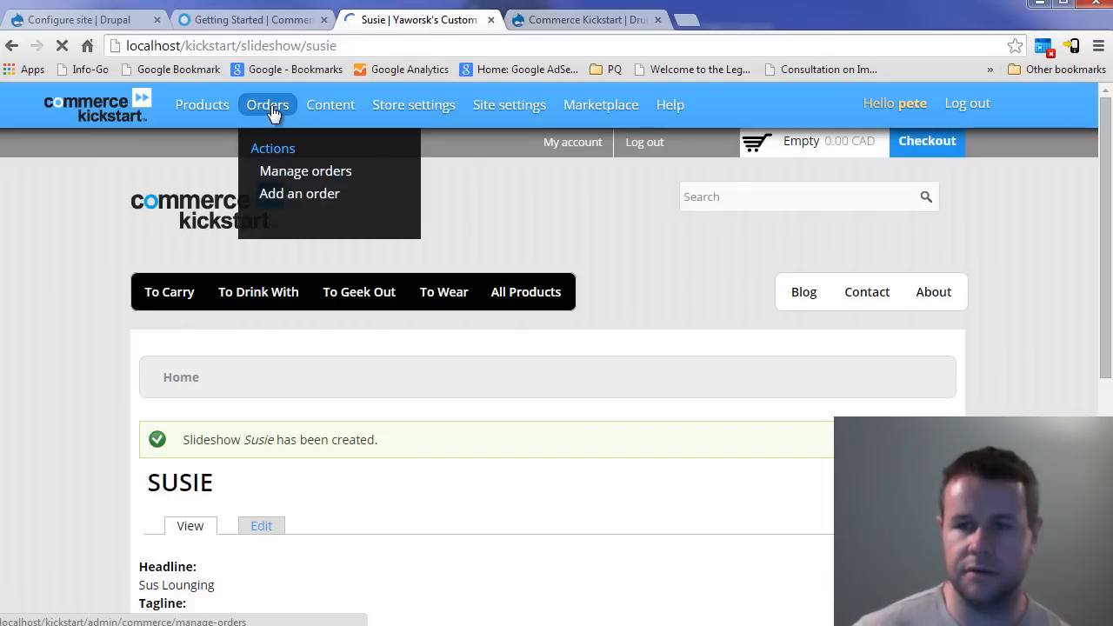
# - Start another Slideshow item and enter the title "Bailey", headline "Extreme Closeup" and tagline "WHOA!"
pyautogui.moveTo(329, 104)
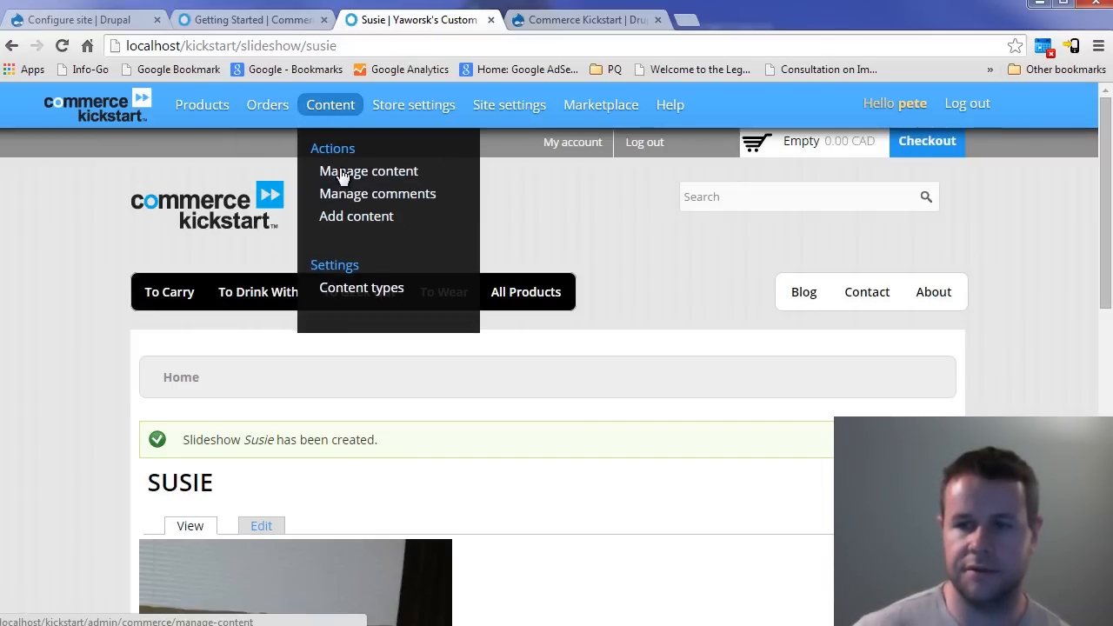
pyautogui.click(358, 221)
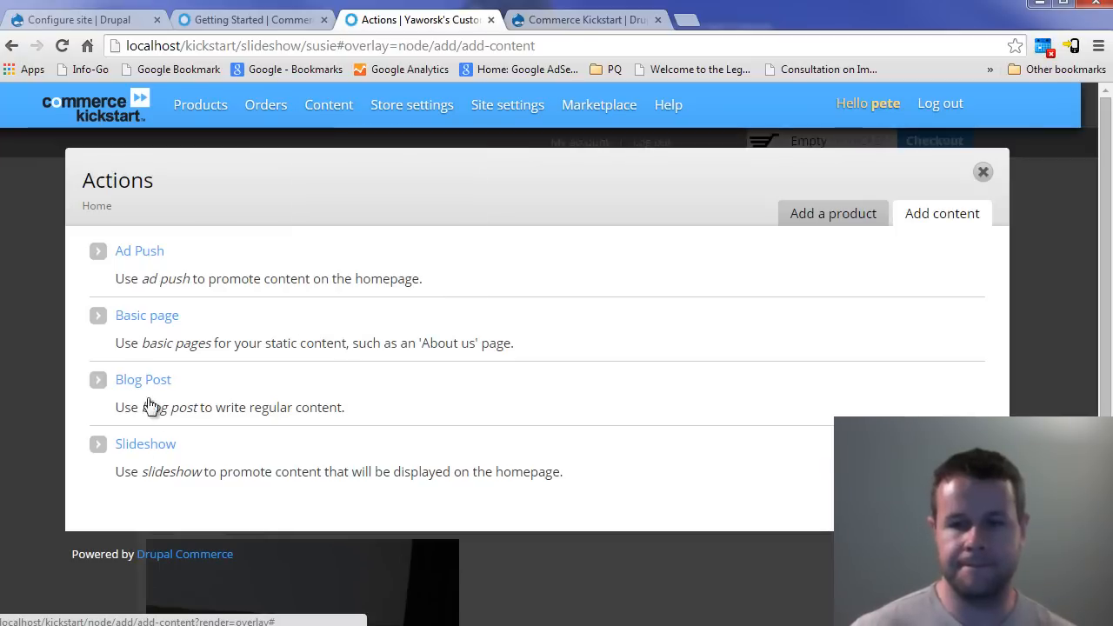
pyautogui.click(154, 452)
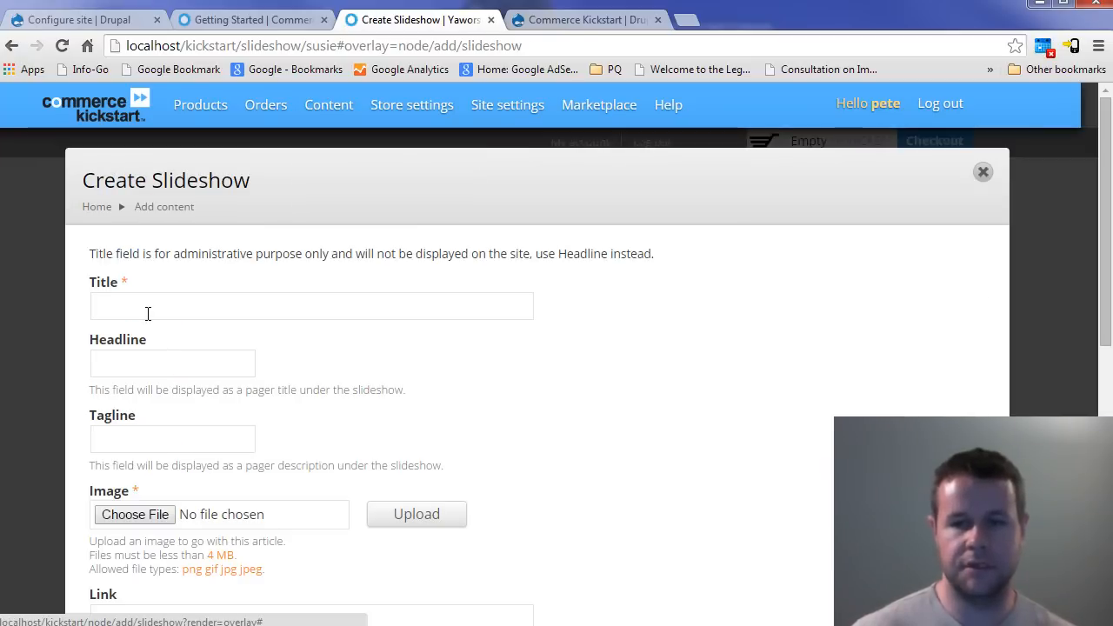
pyautogui.click(148, 313)
pyautogui.write('Bailey')
pyautogui.press('Tab')
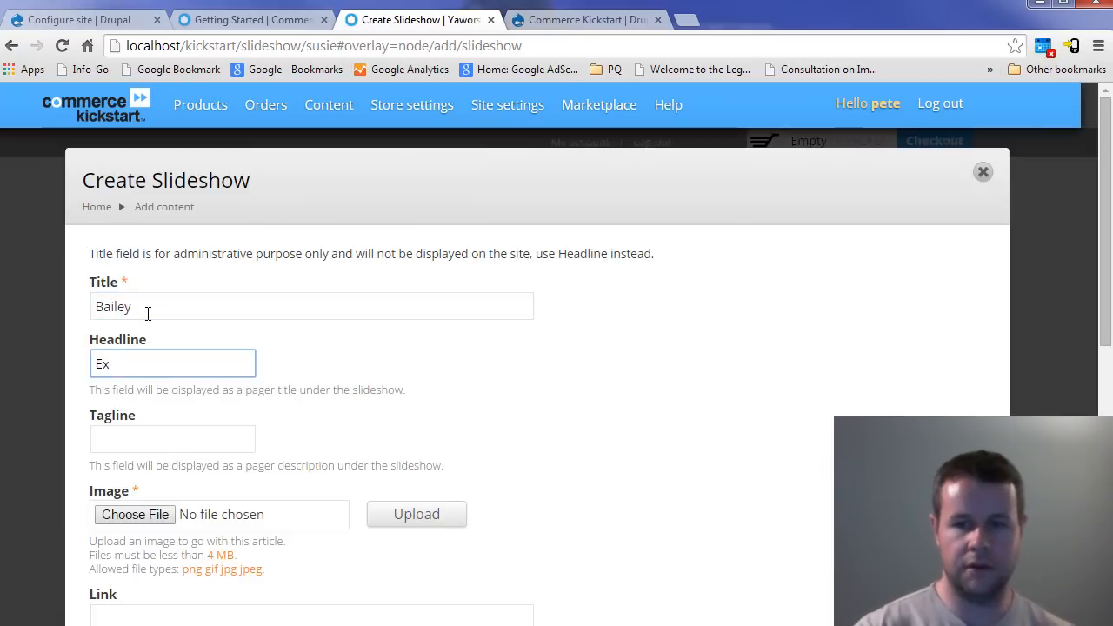
pyautogui.write('Extreme Closeup')
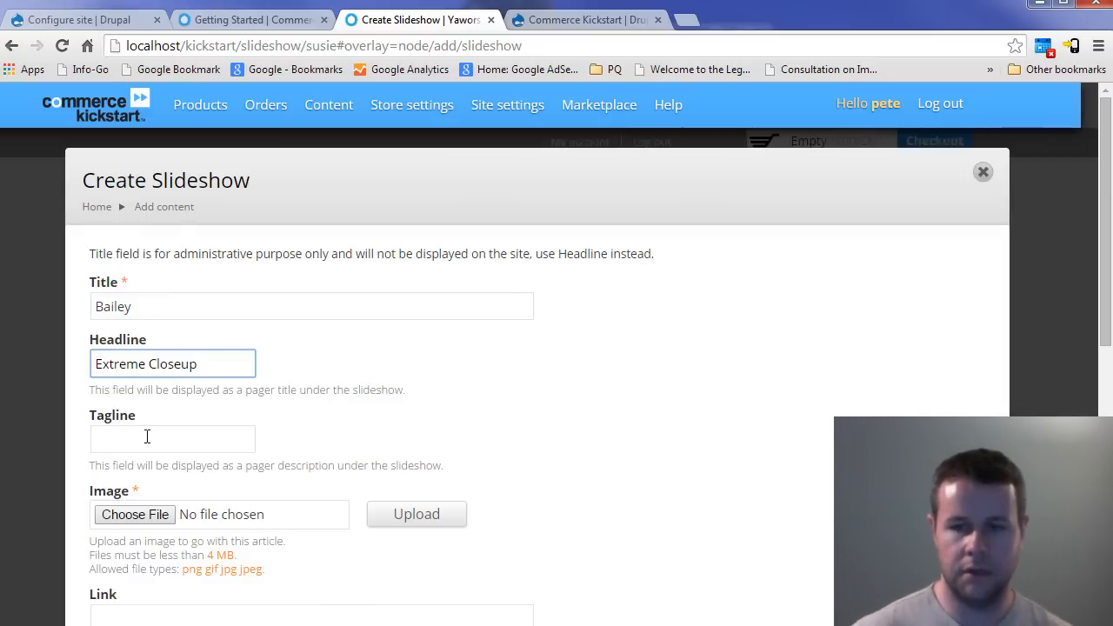
pyautogui.click(147, 436)
pyautogui.write('WHOA!')
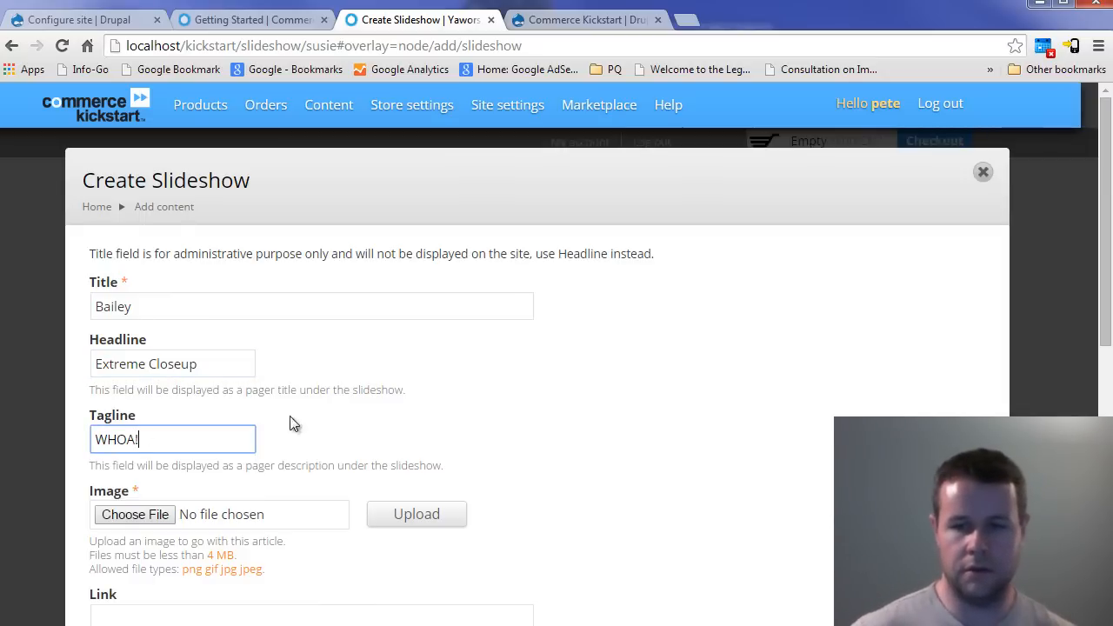
# - Upload CAM00007.jpg from the Dogs folder as the image of the Bailey slide and save the item
pyautogui.click(156, 516)
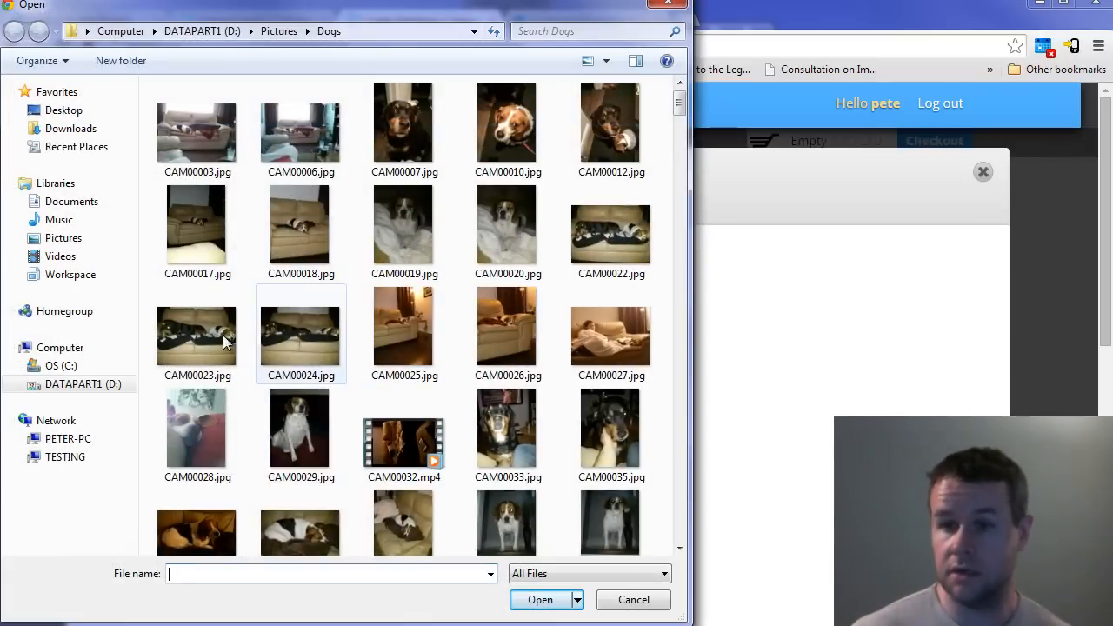
pyautogui.doubleClick(403, 127)
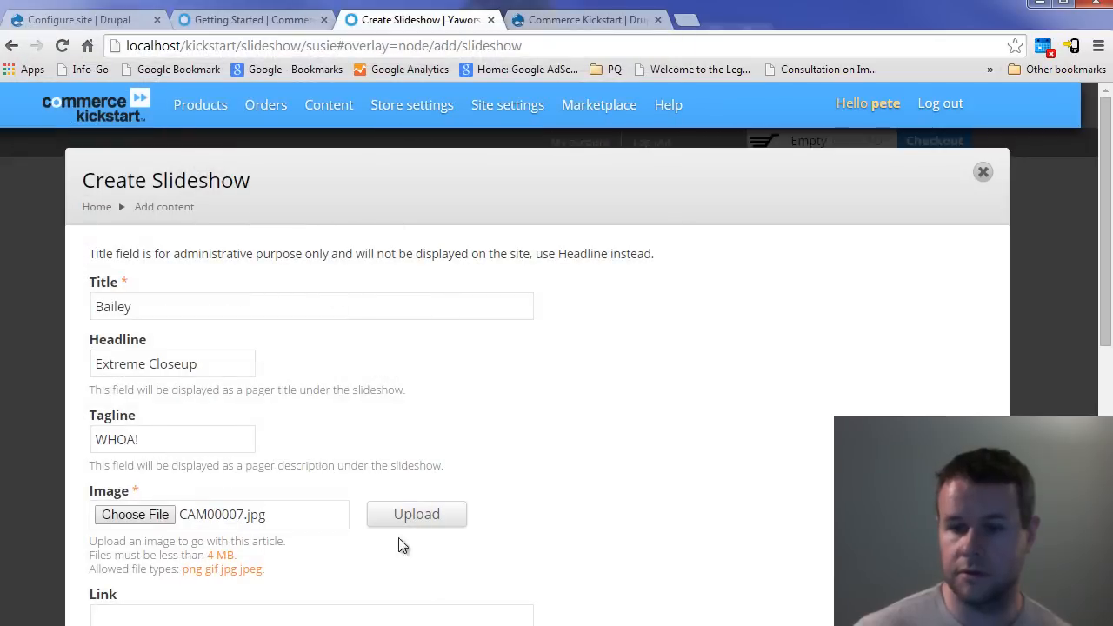
pyautogui.click(411, 517)
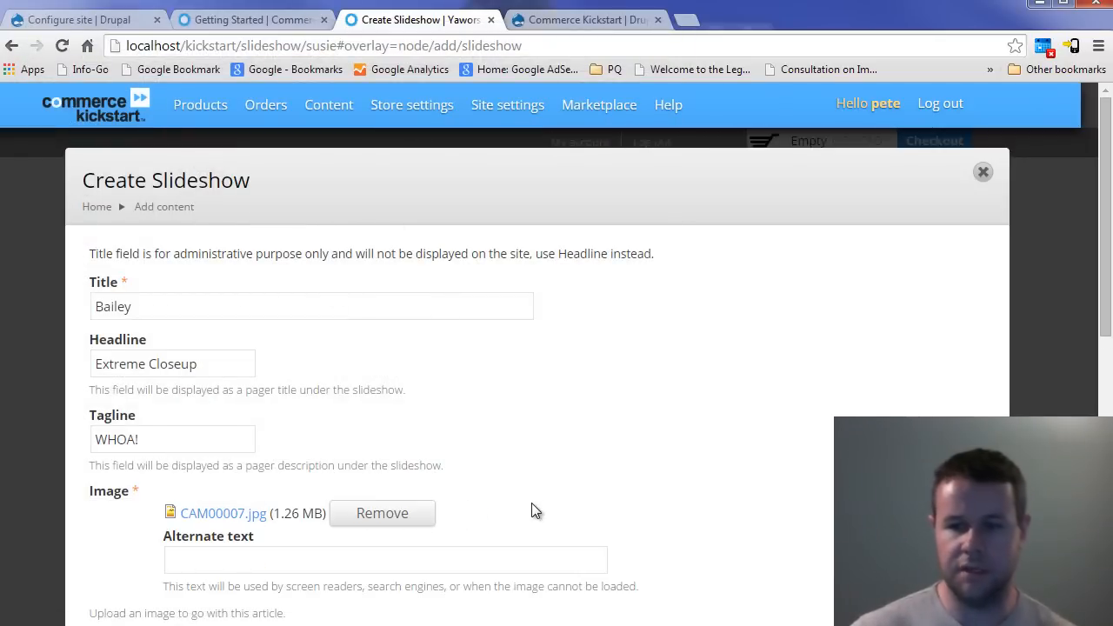
pyautogui.scroll(-1, 536, 505)
pyautogui.scroll(-4, 534, 503)
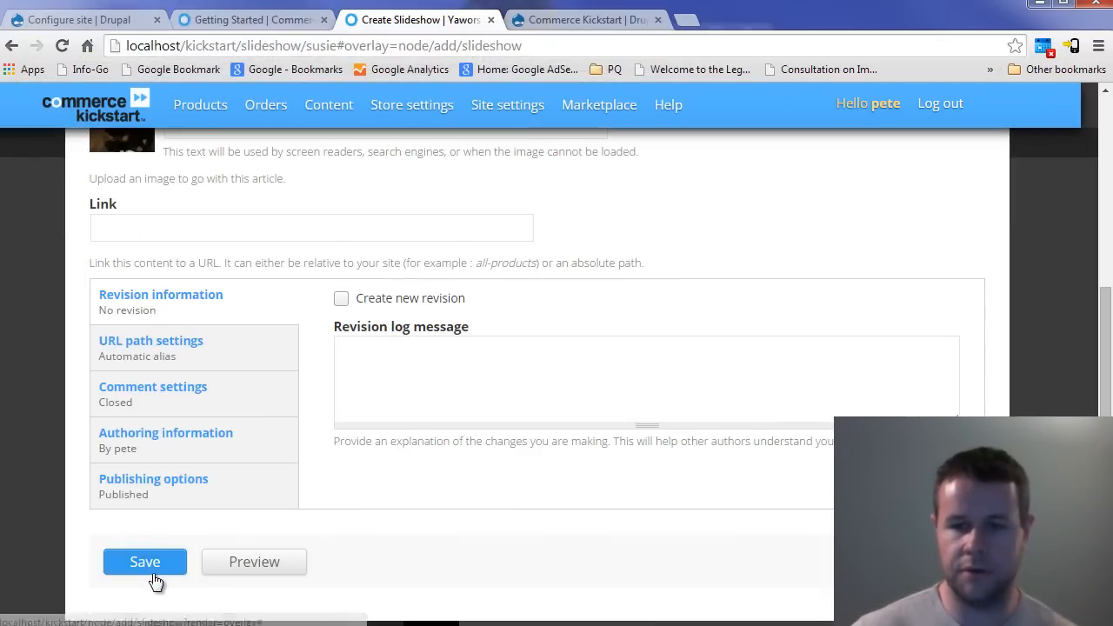
pyautogui.click(154, 562)
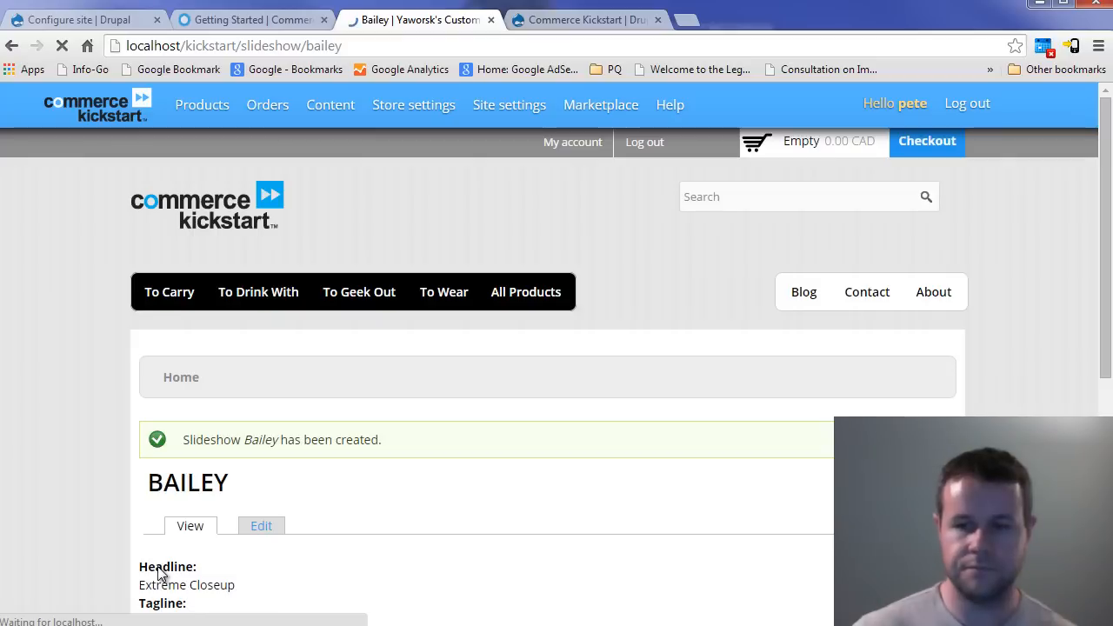
# - Go to the store's homepage and view the slideshow with the newly added slides
pyautogui.click(213, 222)
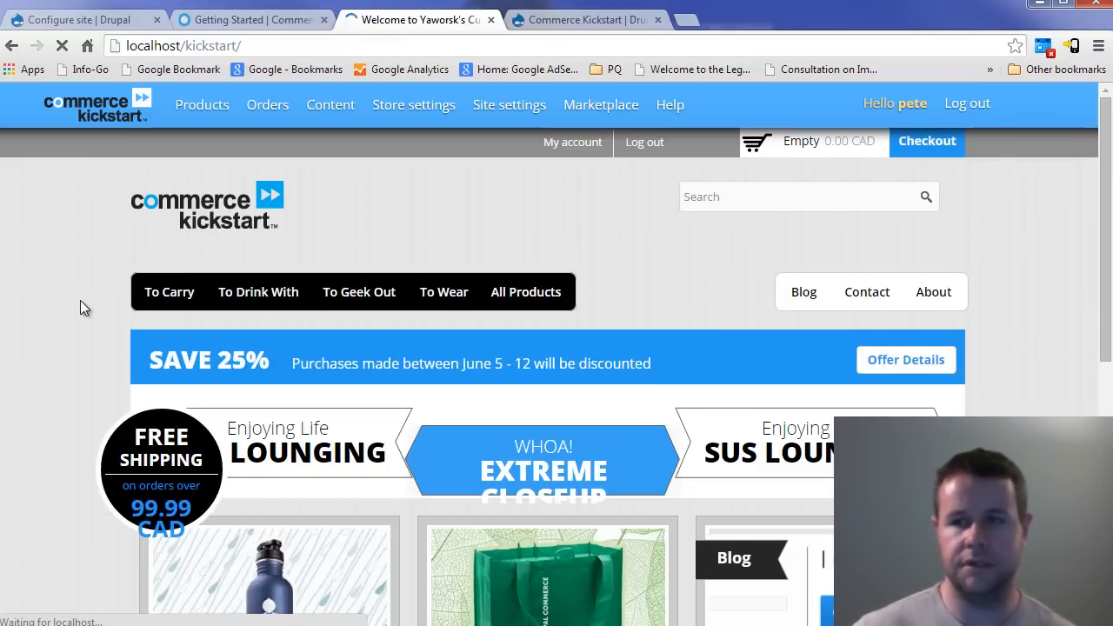
pyautogui.scroll(-3, 62, 343)
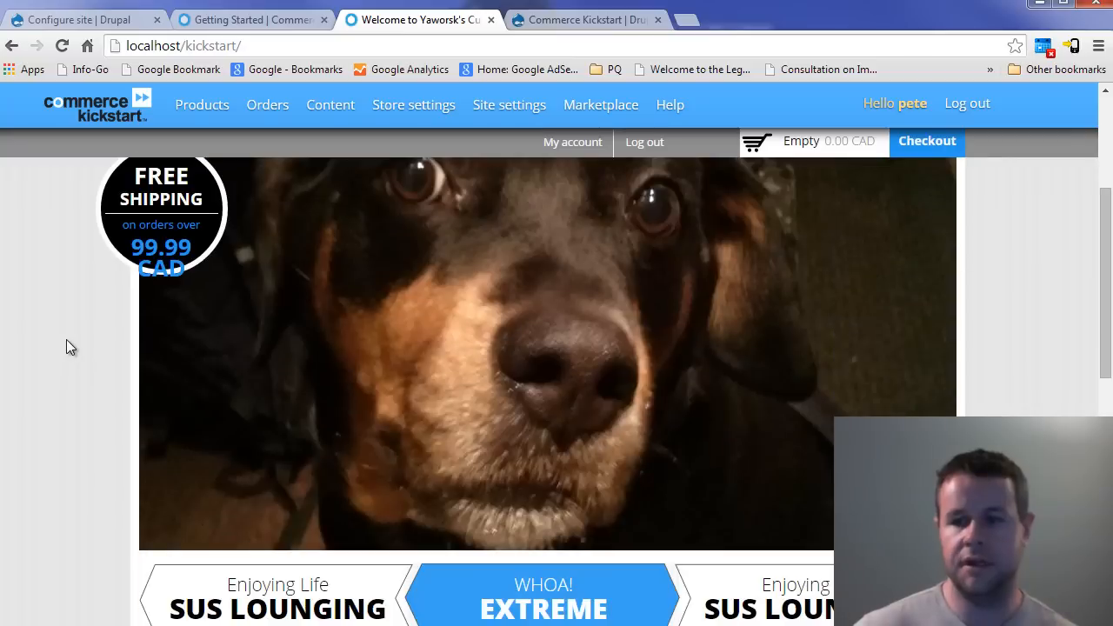
pyautogui.scroll(1, 69, 347)
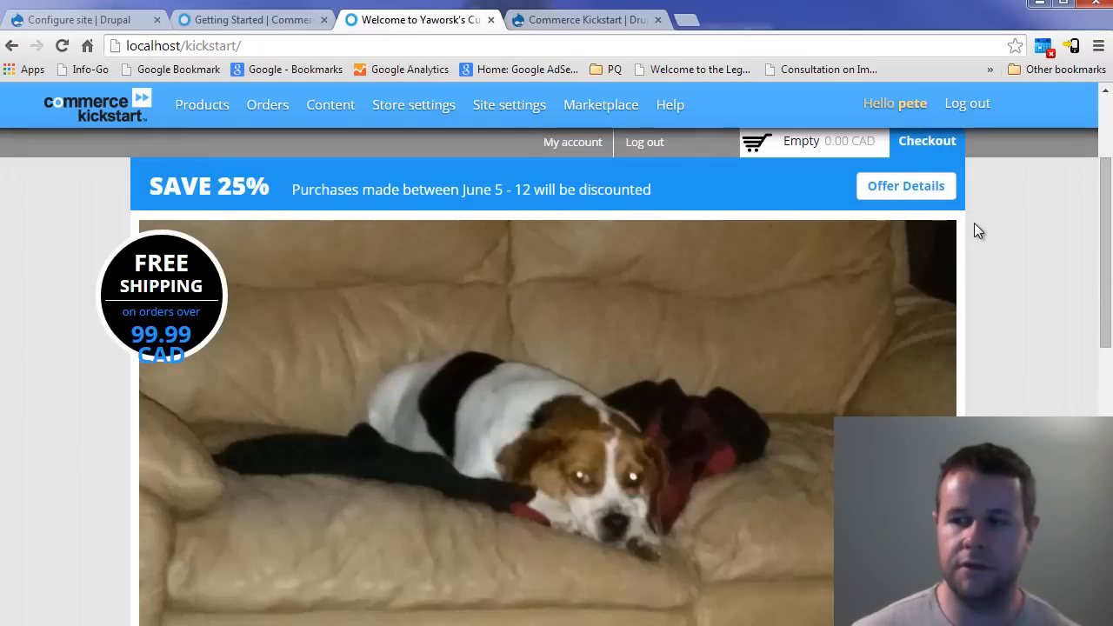
pyautogui.scroll(-3, 1100, 243)
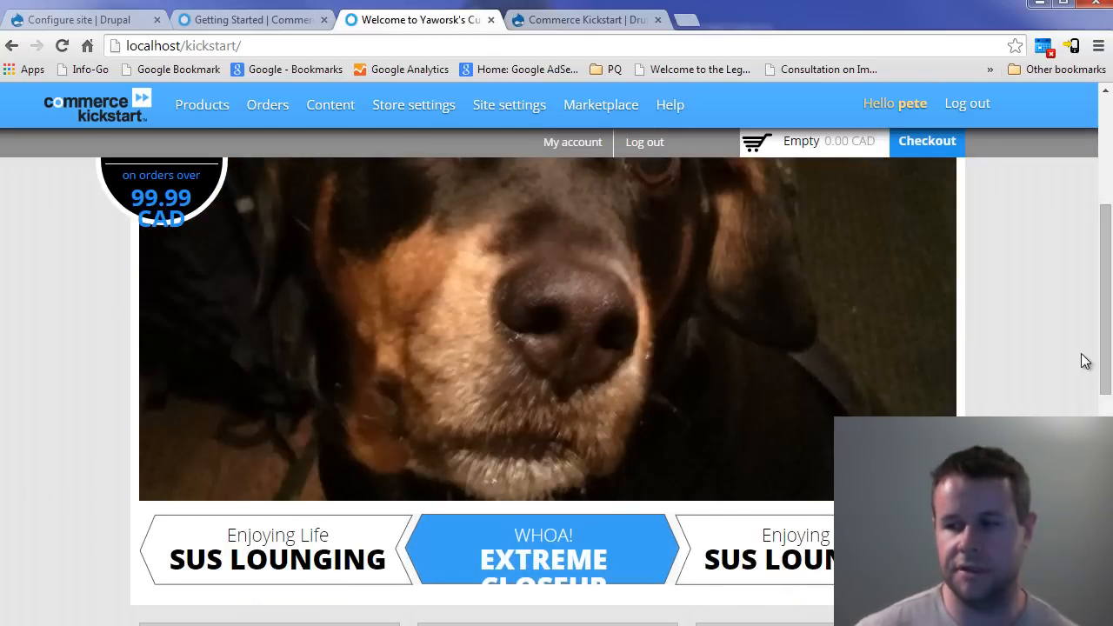
# - Open the view behind the homepage slideshow for editing
pyautogui.moveTo(1101, 348); pyautogui.dragTo(1086, 266)
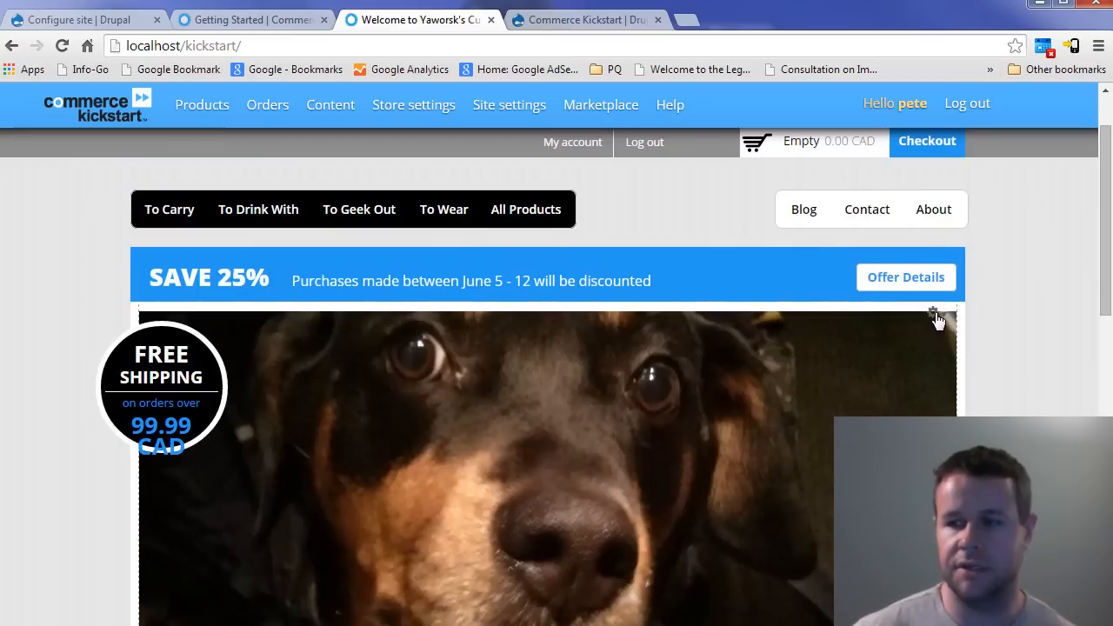
pyautogui.click(936, 318)
pyautogui.click(911, 333)
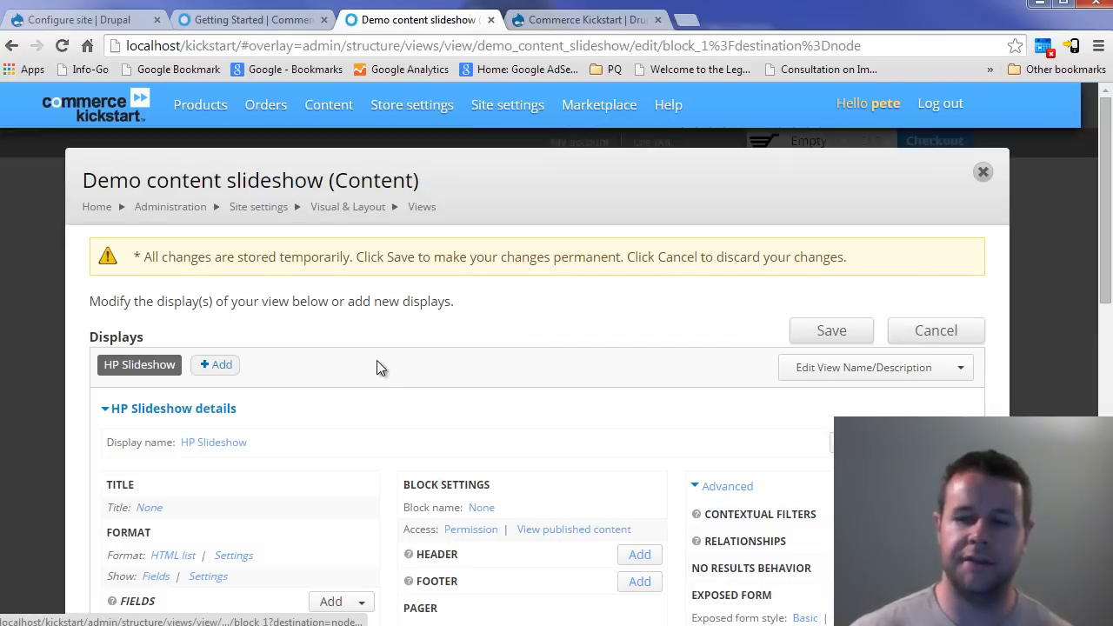
# - Review the HP Slideshow display's fields, filter criteria, sort criteria and advanced settings, and close the view editor without saving
pyautogui.scroll(-3, 365, 387)
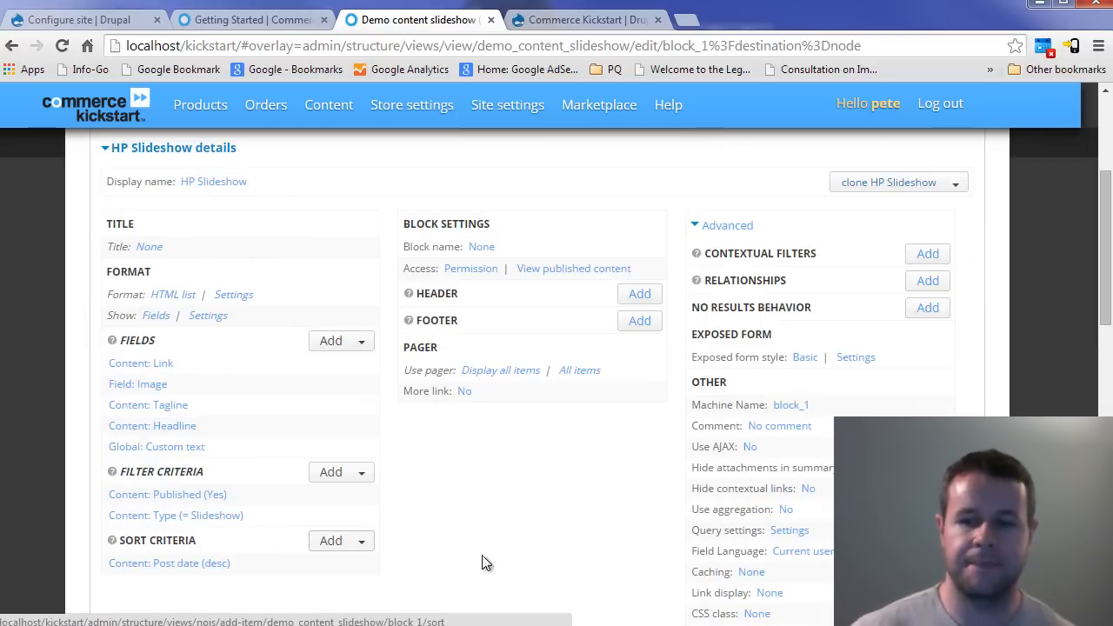
pyautogui.scroll(-2, 606, 517)
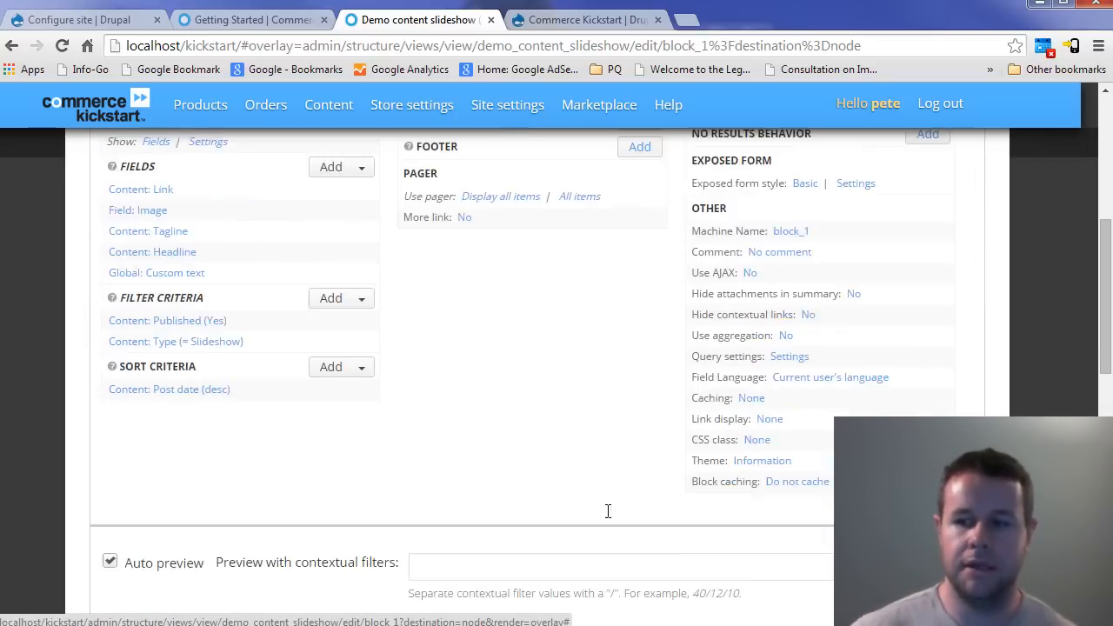
pyautogui.scroll(-2, 608, 513)
pyautogui.scroll(5, 611, 480)
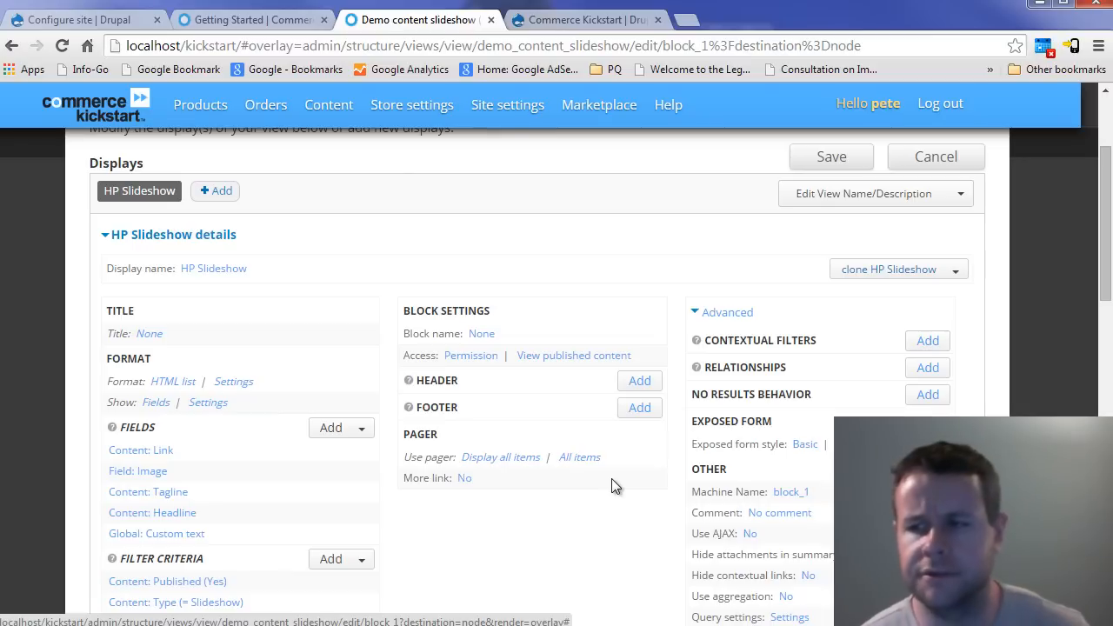
pyautogui.scroll(-1, 611, 480)
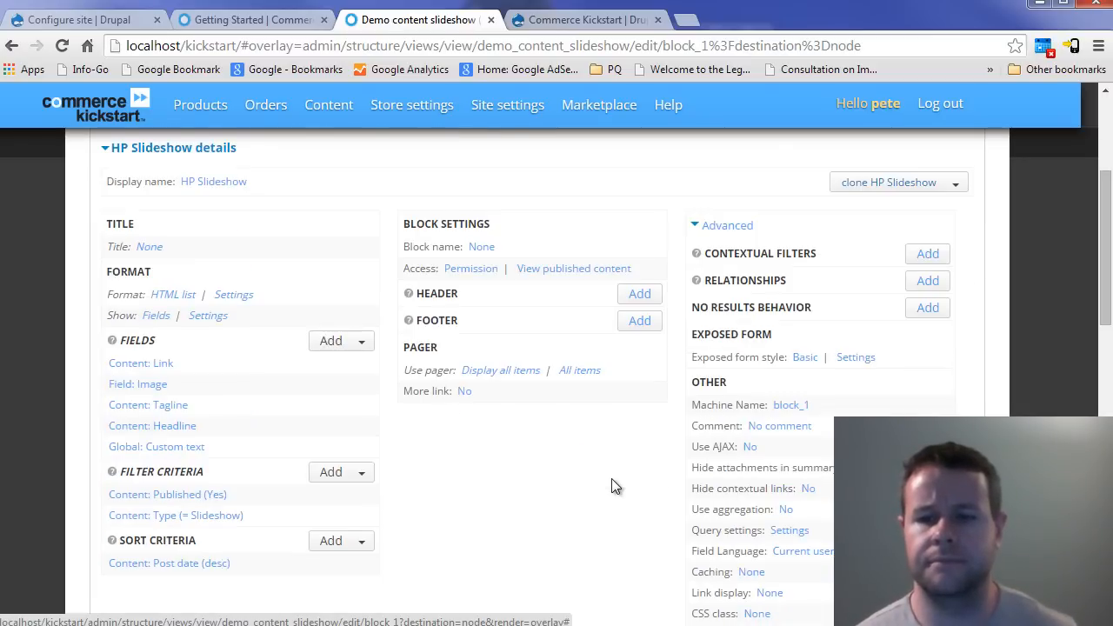
pyautogui.scroll(1, 612, 480)
pyautogui.scroll(2, 612, 480)
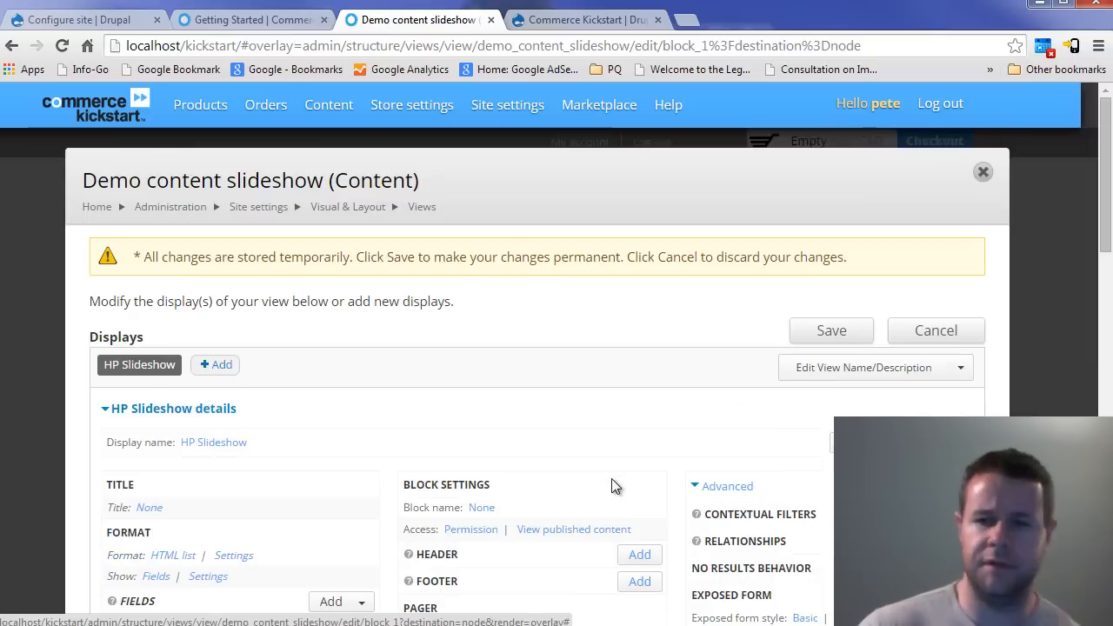
pyautogui.click(983, 176)
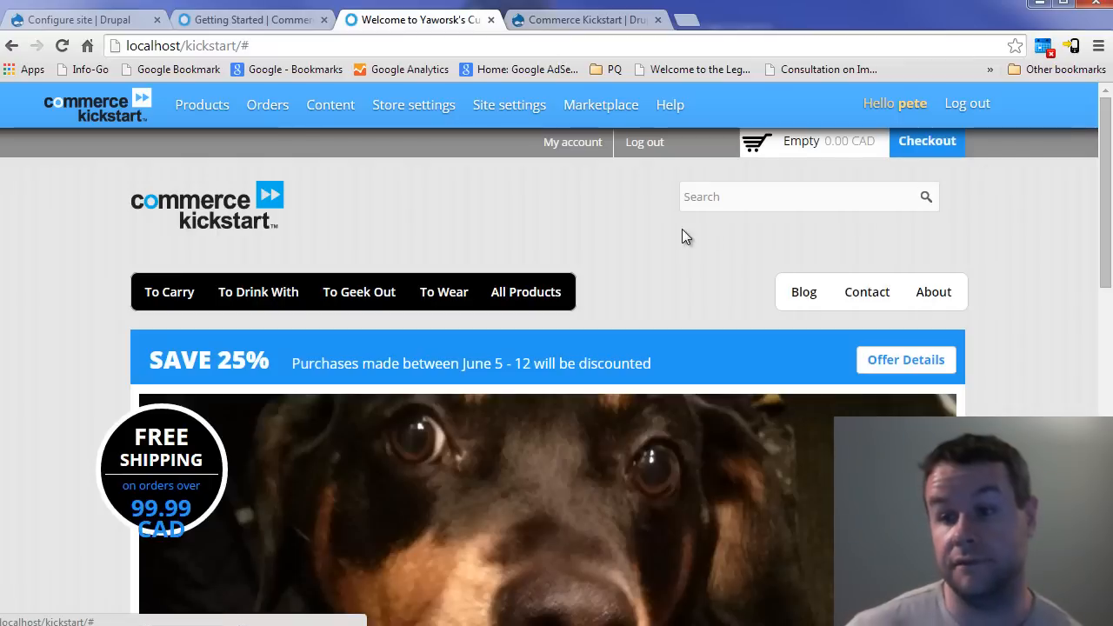
# - Open the site's Modules page from the advanced site settings
pyautogui.moveTo(516, 111)
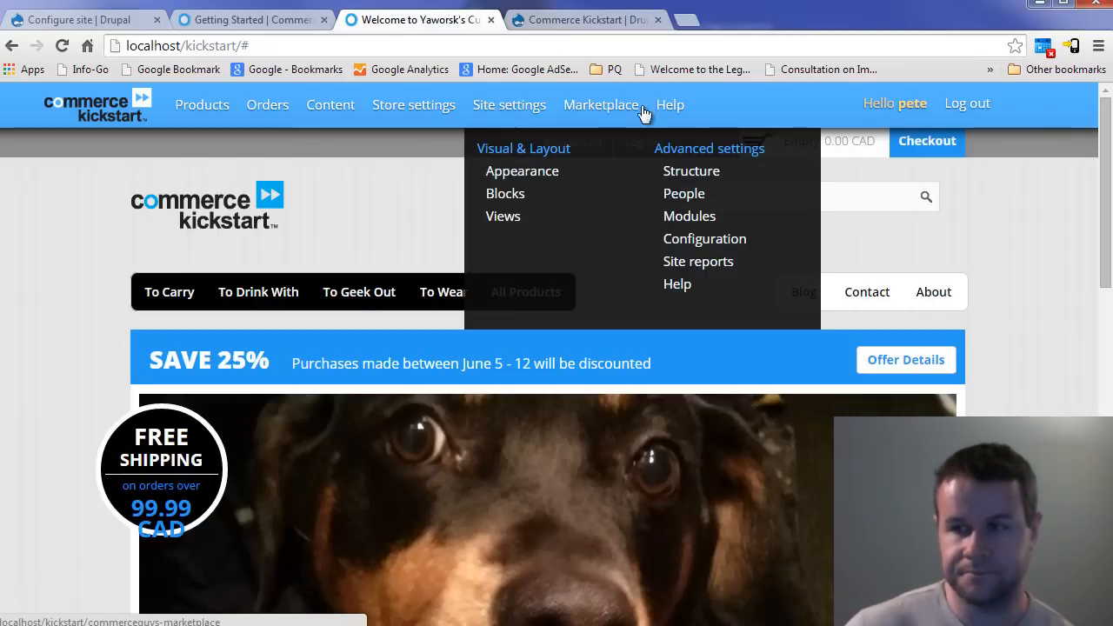
pyautogui.click(688, 217)
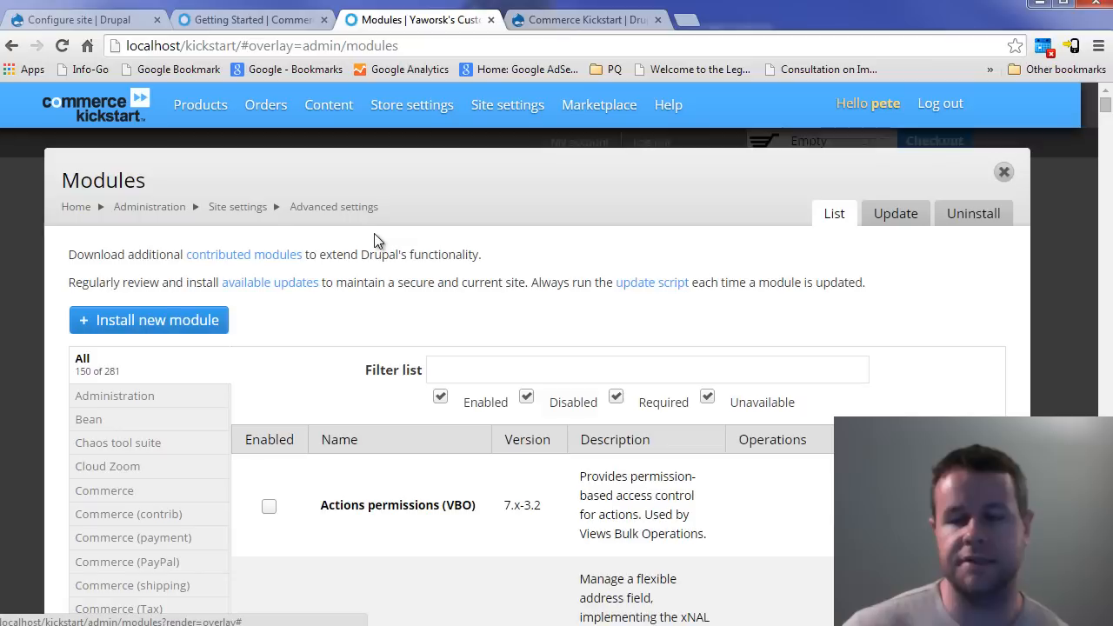
# - List the modules in the Commerce Kickstart category and look through them, including Commerce Kickstart Slideshow
pyautogui.scroll(-3, 231, 400)
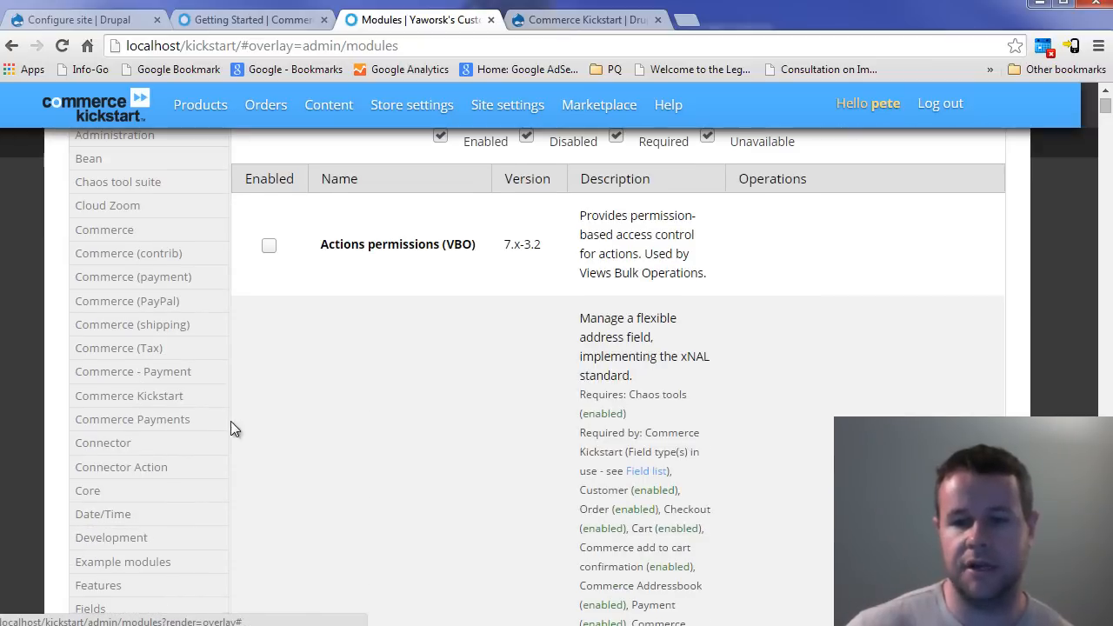
pyautogui.click(162, 396)
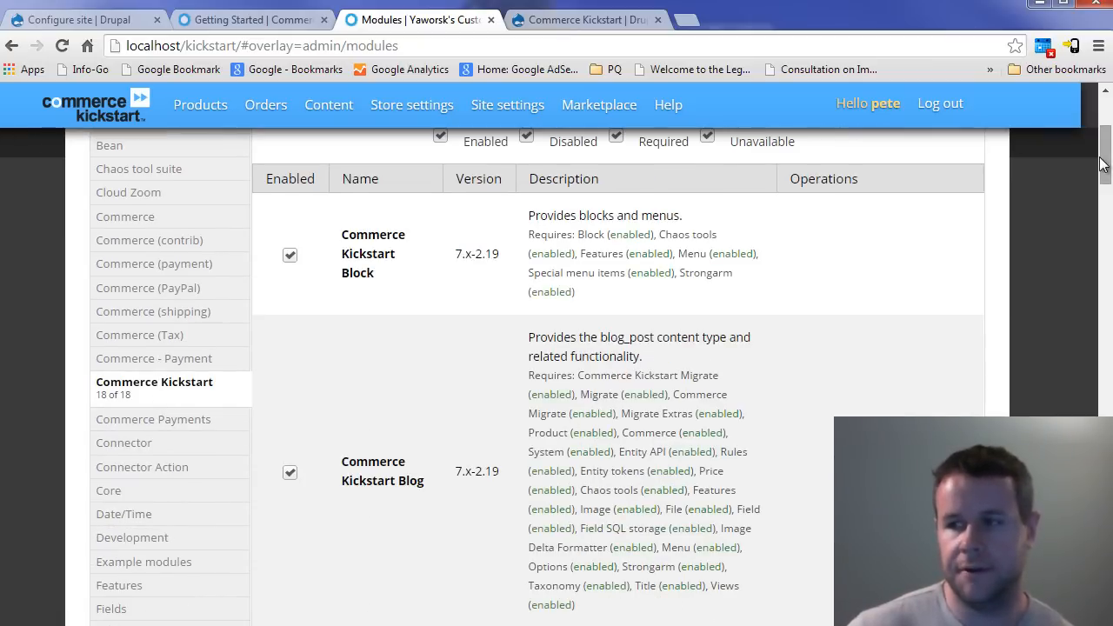
pyautogui.moveTo(1105, 164); pyautogui.dragTo(1087, 481)
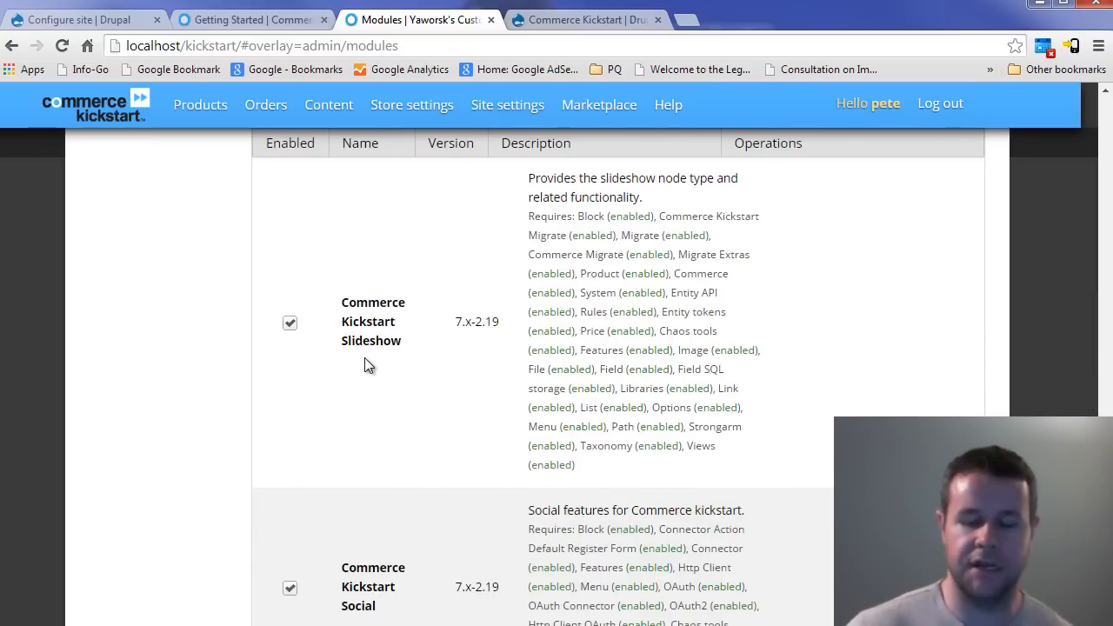
pyautogui.moveTo(1104, 474); pyautogui.dragTo(1105, 121)
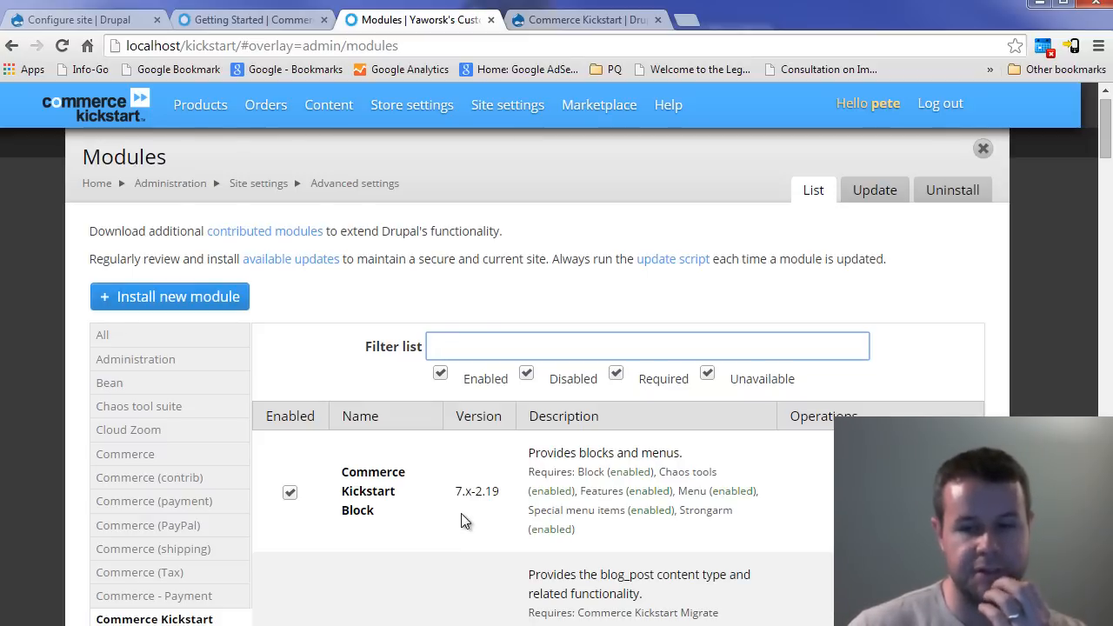
# - Look through the whole list of module categories on the Modules page
pyautogui.scroll(-1, 339, 525)
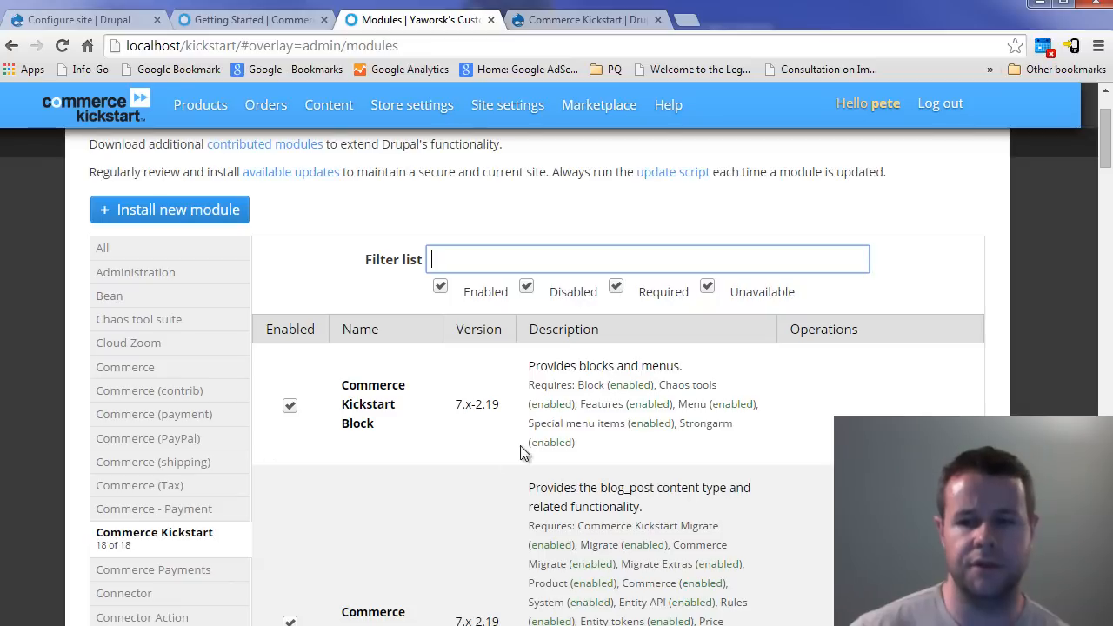
pyautogui.scroll(-1, 606, 431)
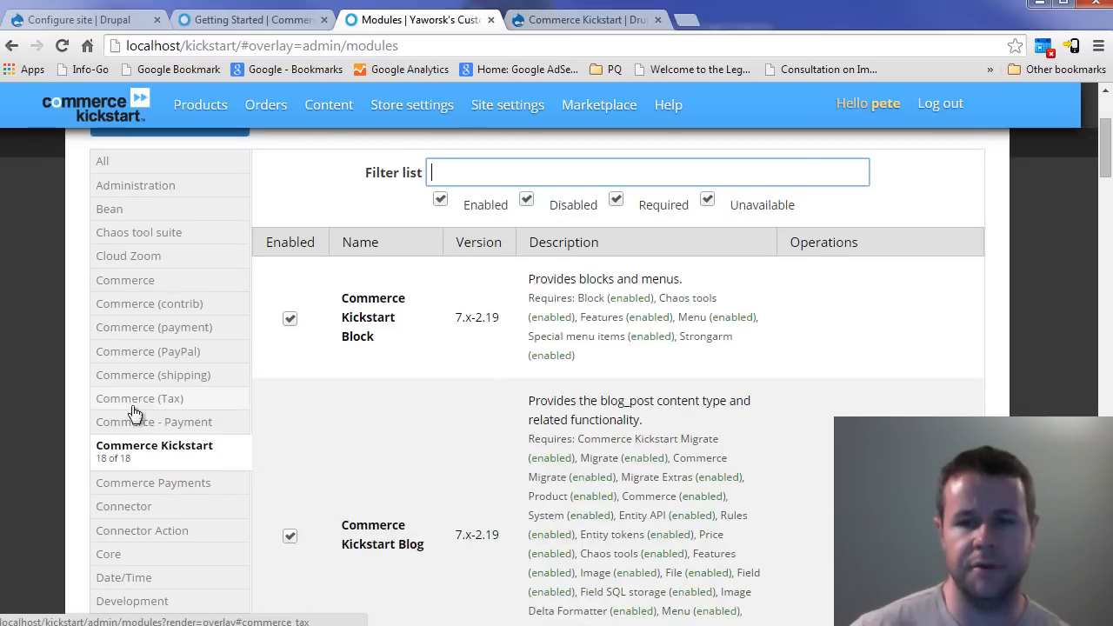
pyautogui.scroll(-3, 162, 456)
pyautogui.scroll(-2, 163, 455)
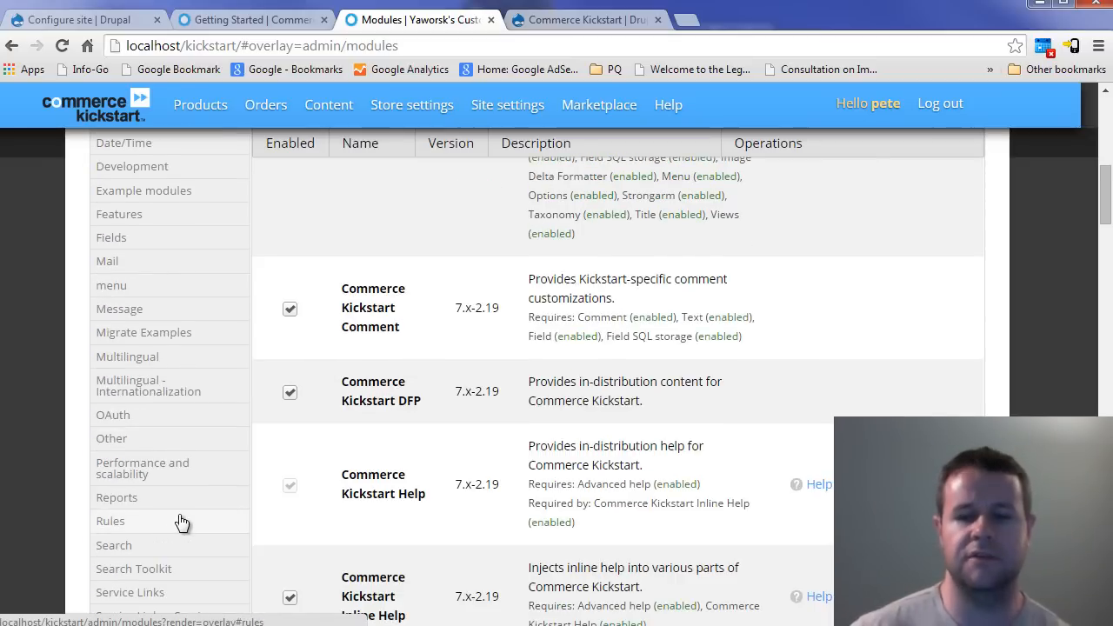
pyautogui.scroll(-1, 181, 522)
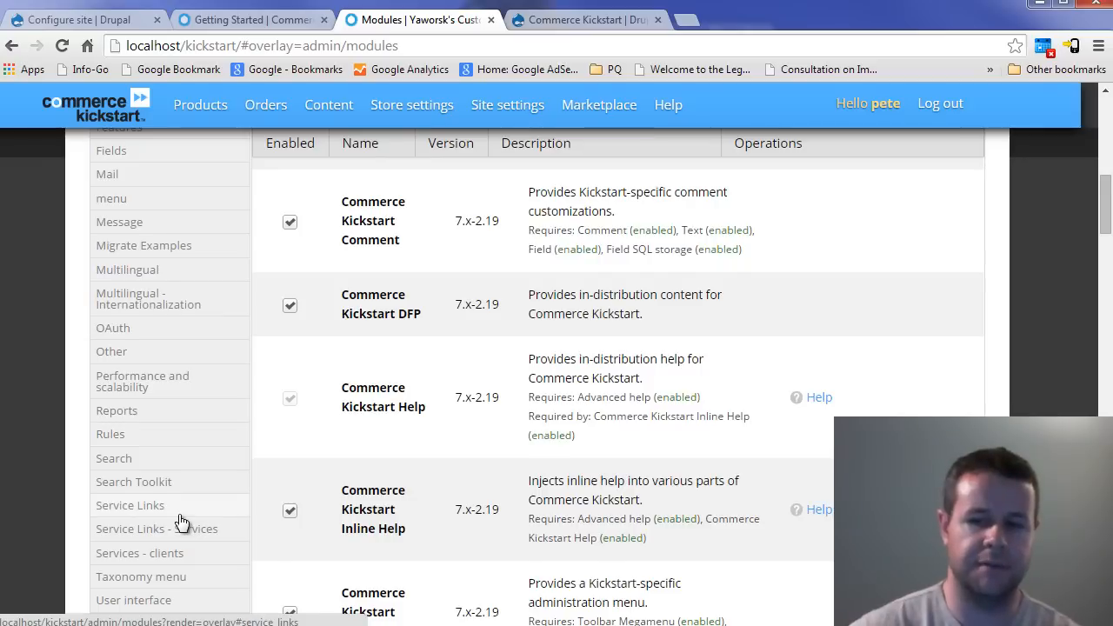
pyautogui.scroll(-1, 181, 522)
pyautogui.scroll(10, 119, 435)
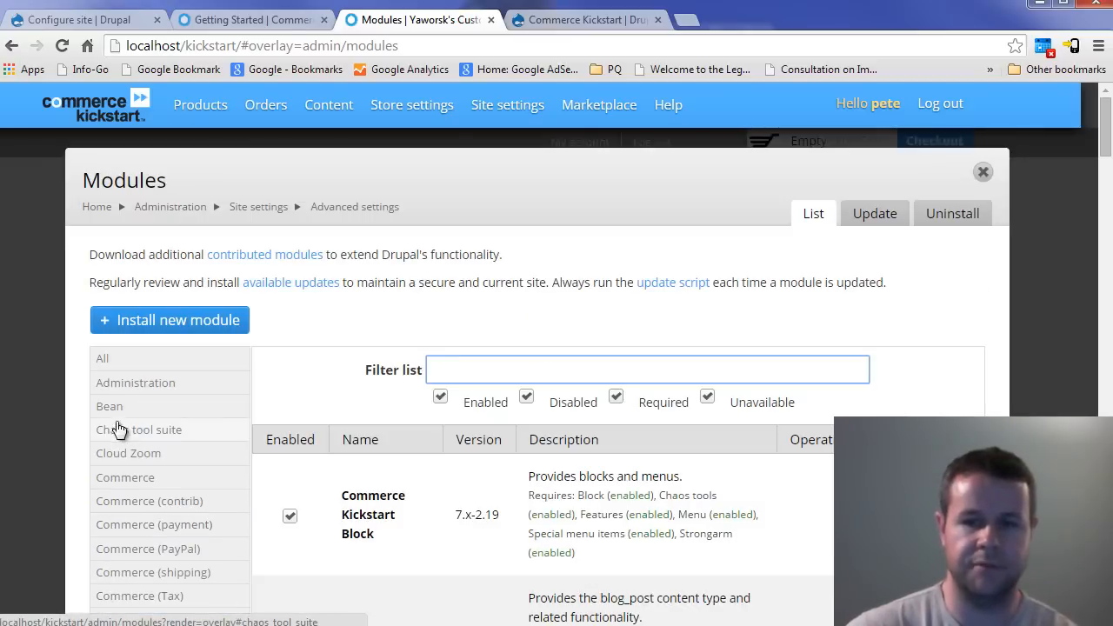
# - Examine the modules in the Bean category, and view the Cloud Zoom category
pyautogui.click(109, 406)
pyautogui.scroll(-2, 462, 471)
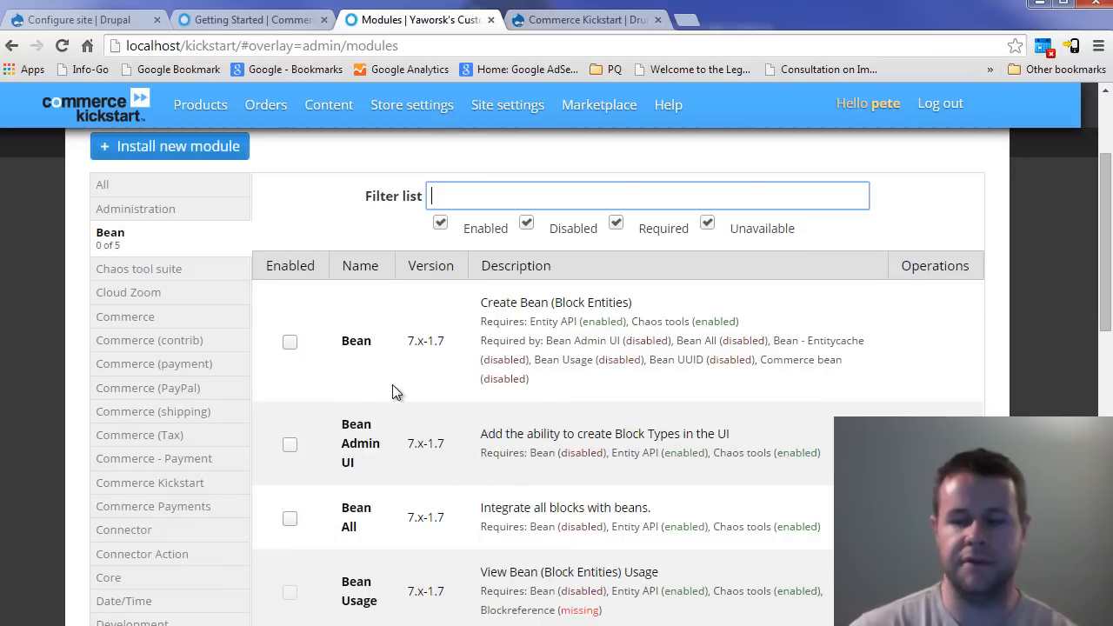
pyautogui.scroll(-2, 392, 385)
pyautogui.scroll(1, 422, 472)
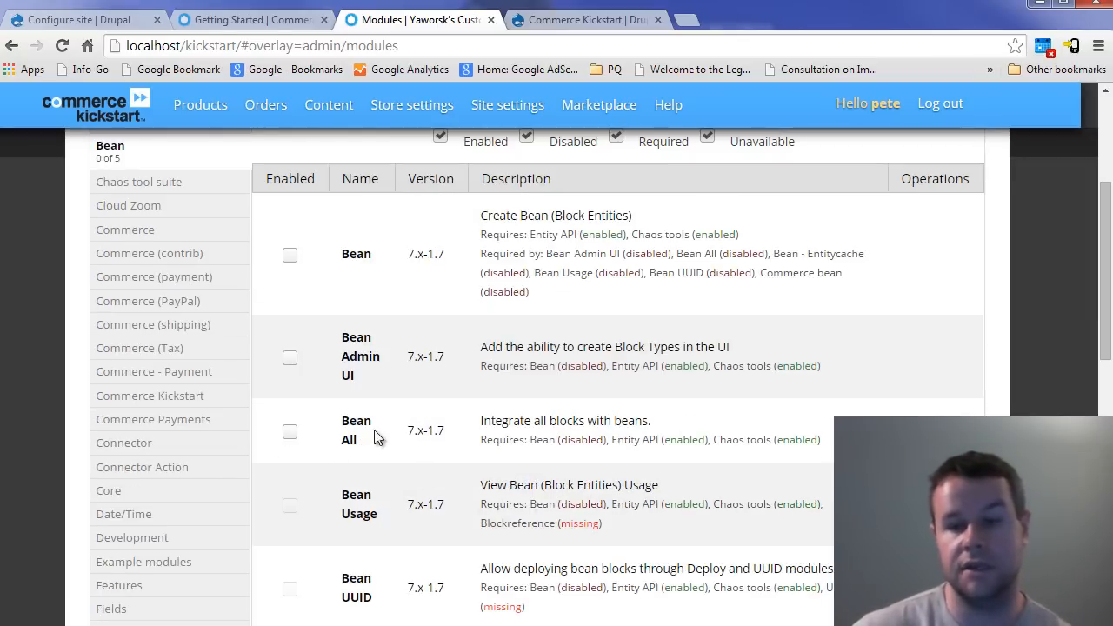
pyautogui.scroll(-3, 199, 551)
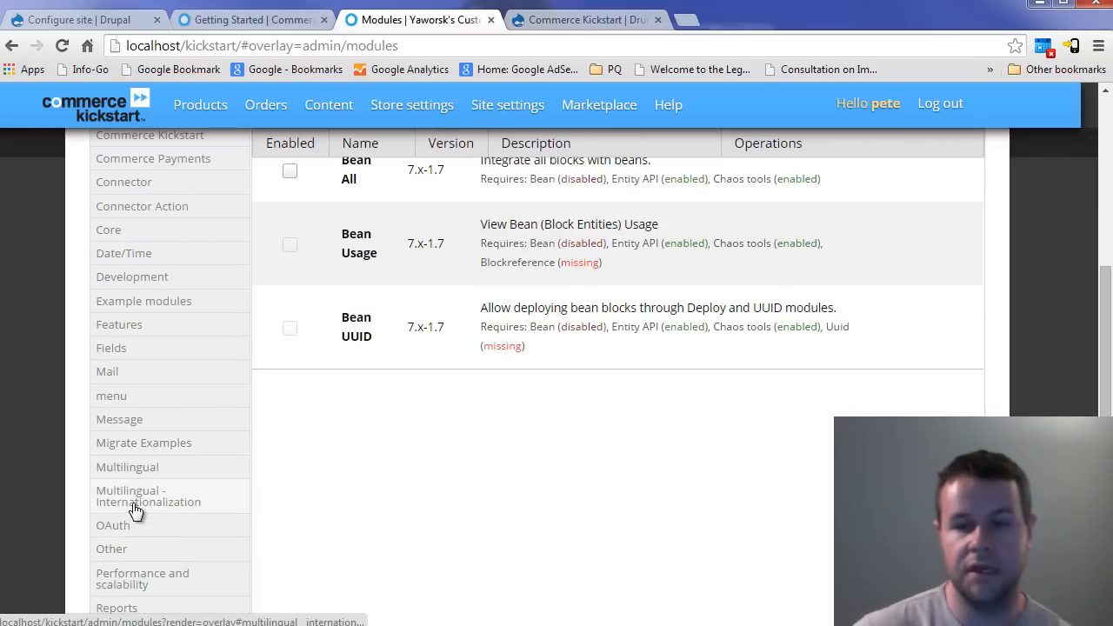
pyautogui.scroll(-1, 135, 504)
pyautogui.scroll(7, 348, 493)
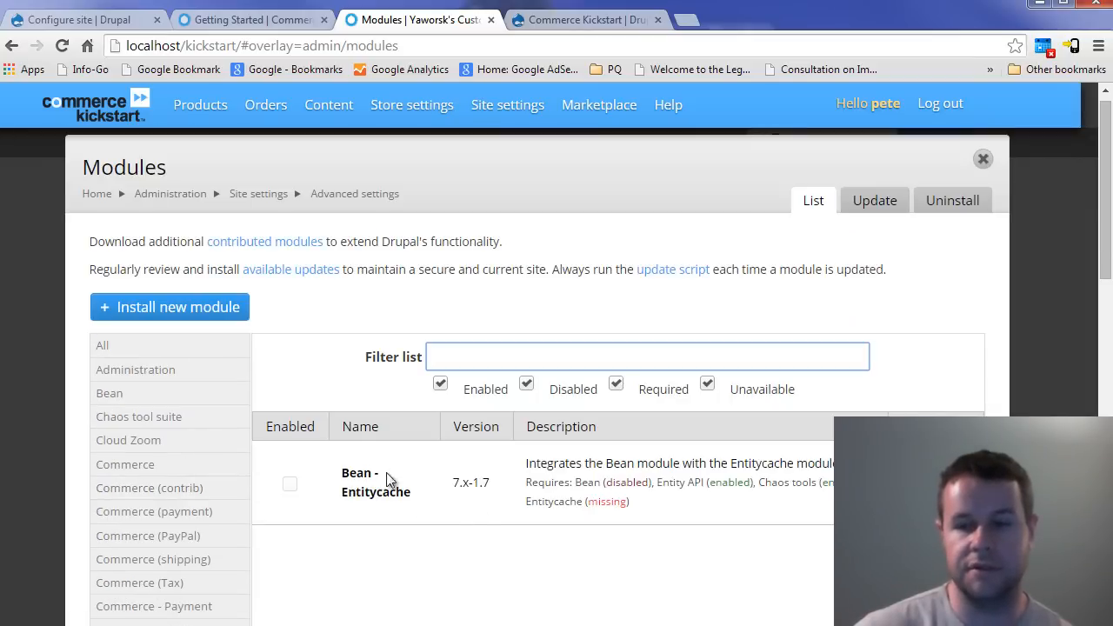
pyautogui.click(171, 442)
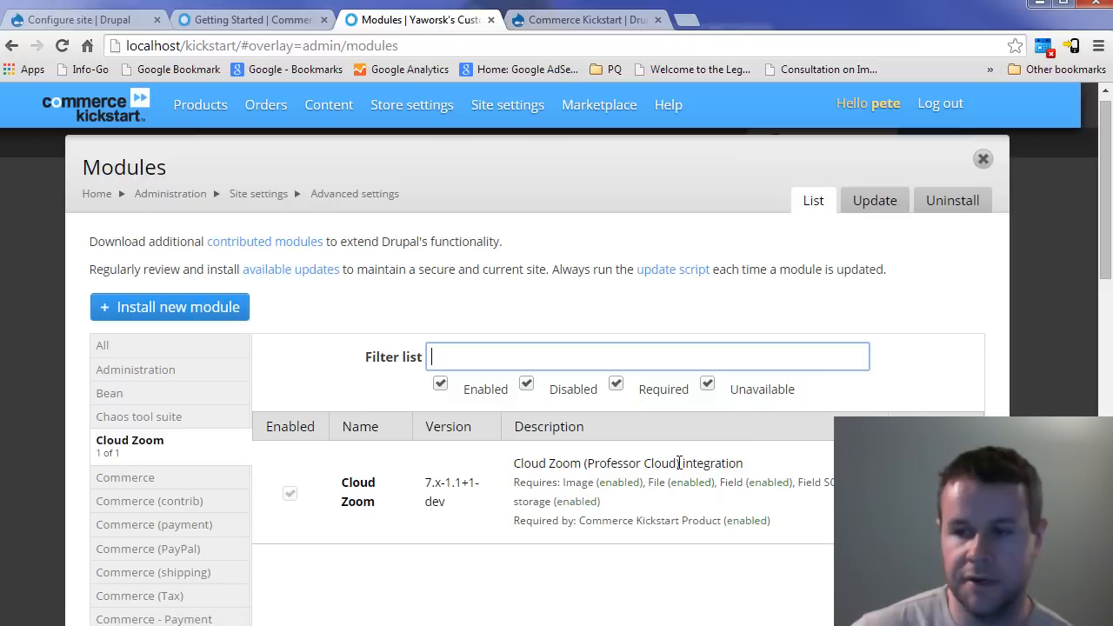
# - Return to the store's homepage and open the water bottle product from its "You're Getting Thirsty" promotion
pyautogui.click(96, 194)
pyautogui.scroll(-5, 548, 391)
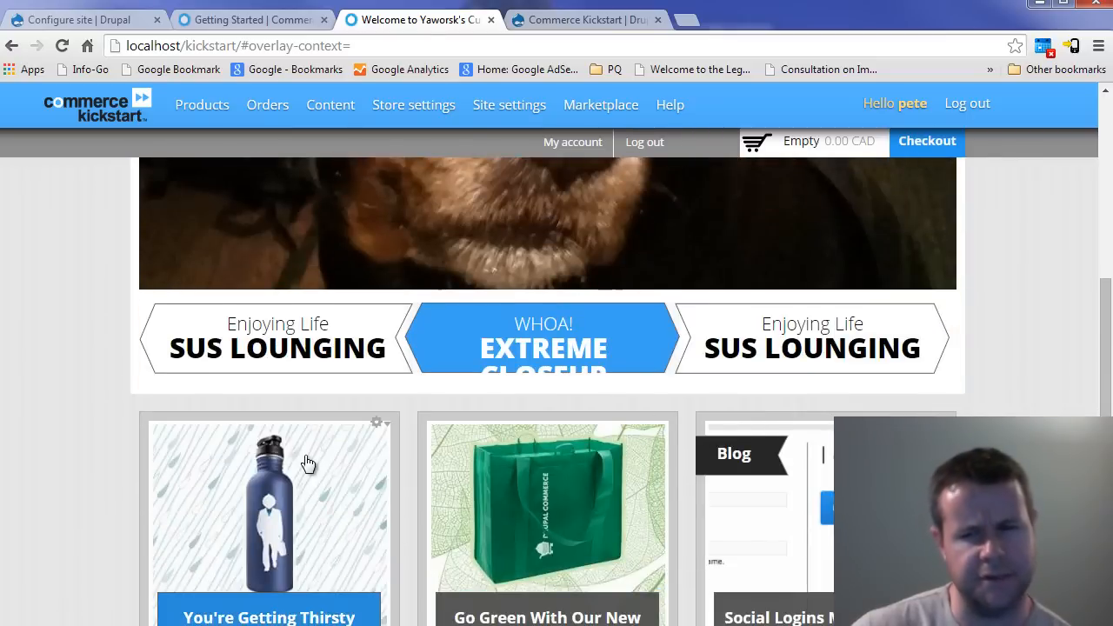
pyautogui.click(305, 457)
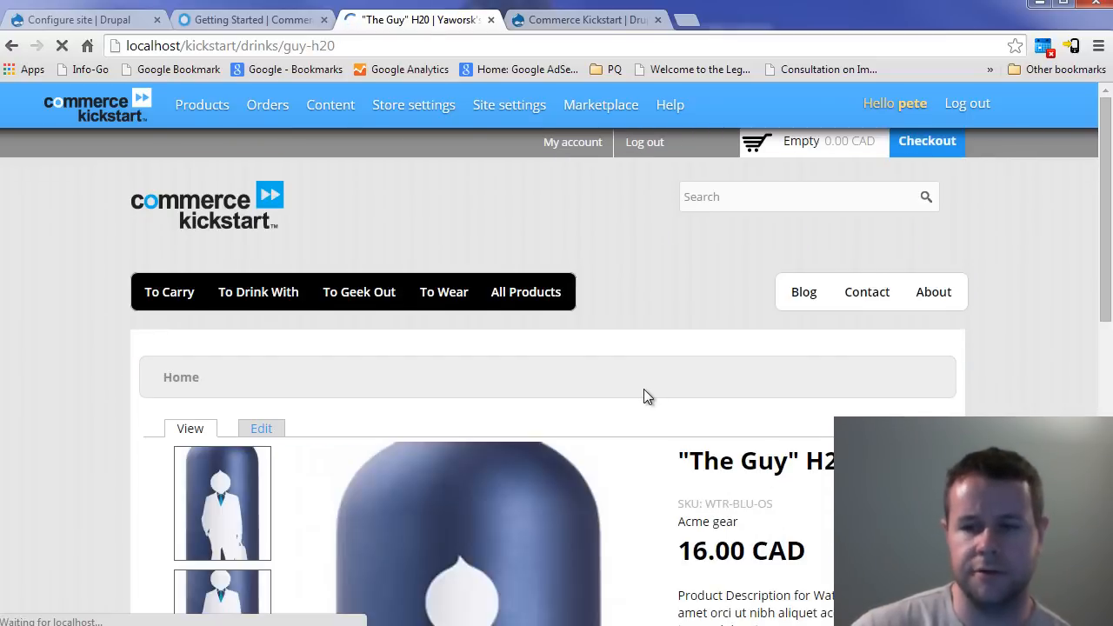
# - Look over the "The Guy" H20 product page and show its third image in the zoomable product view
pyautogui.scroll(-4, 644, 389)
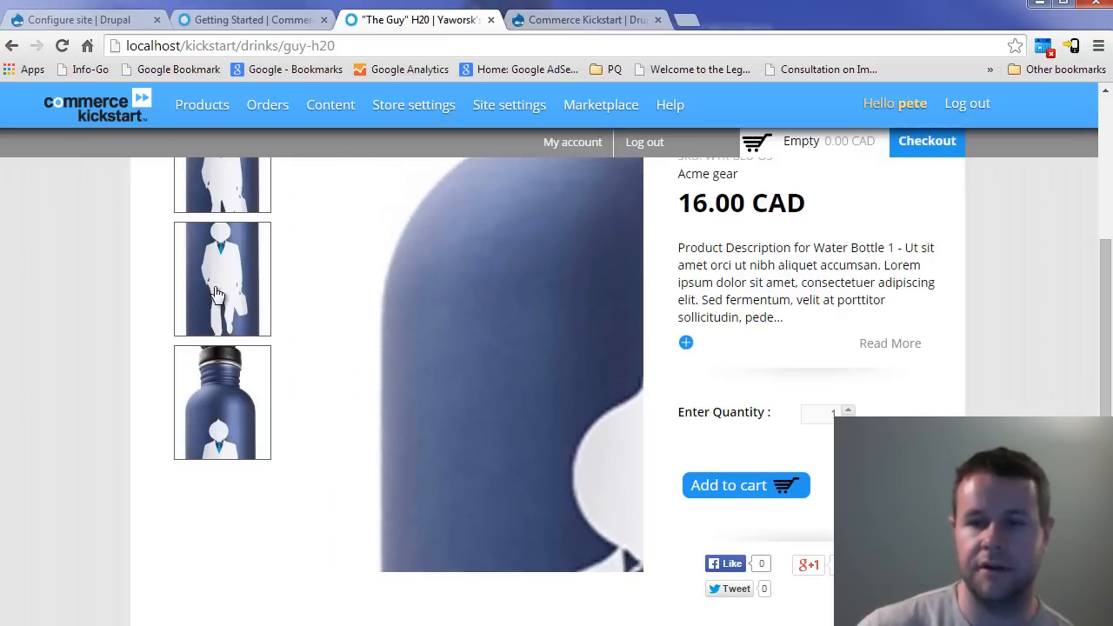
pyautogui.click(229, 411)
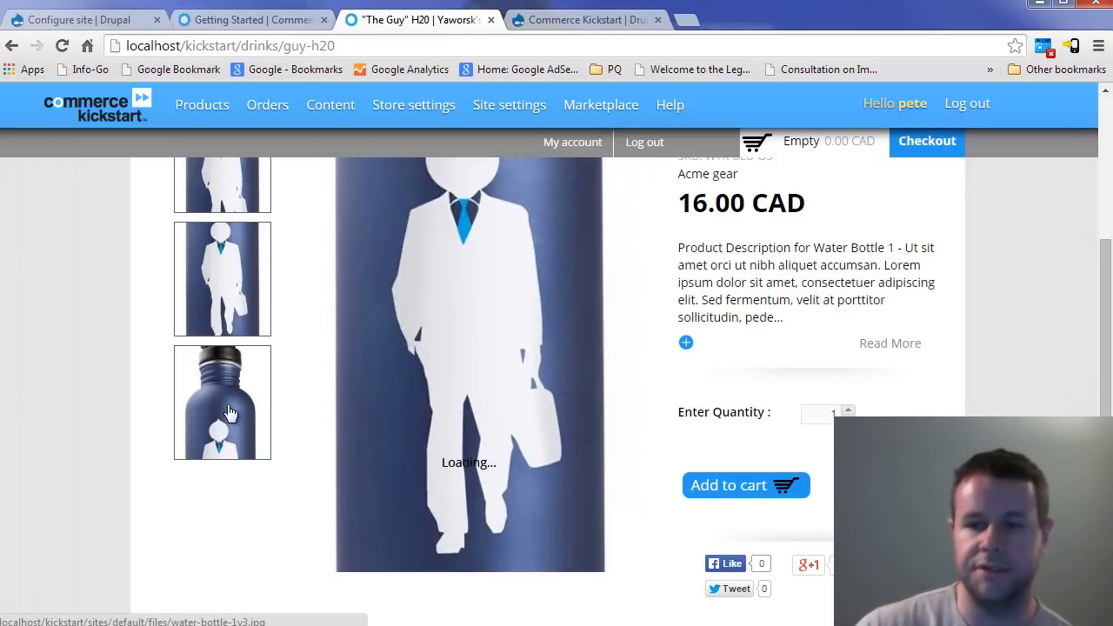
pyautogui.scroll(2, 1000, 365)
pyautogui.scroll(1, 975, 379)
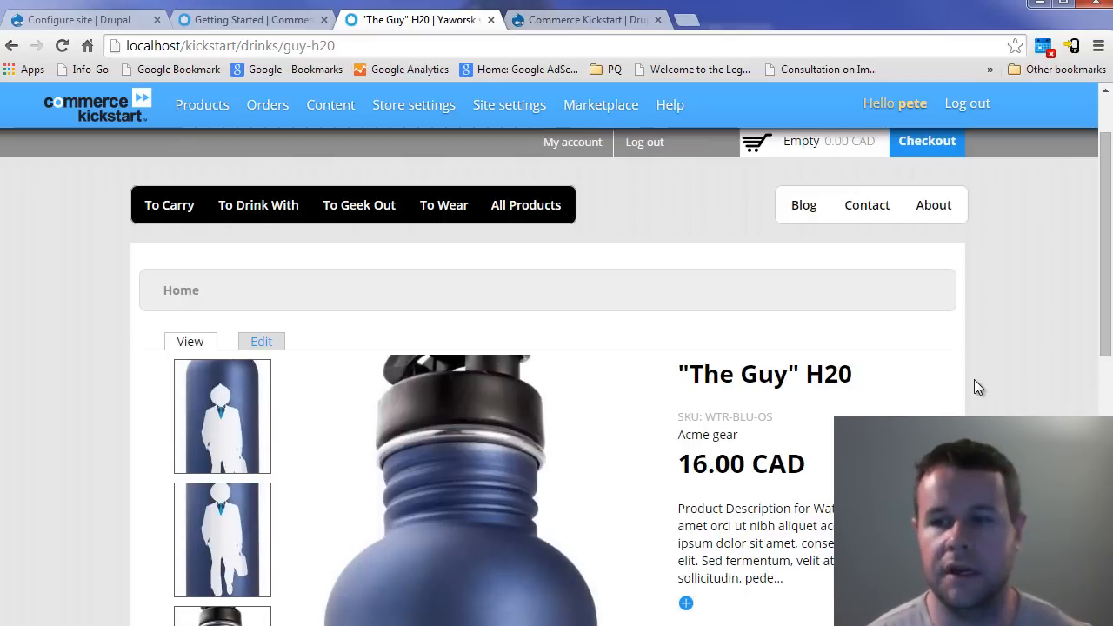
pyautogui.scroll(1, 975, 382)
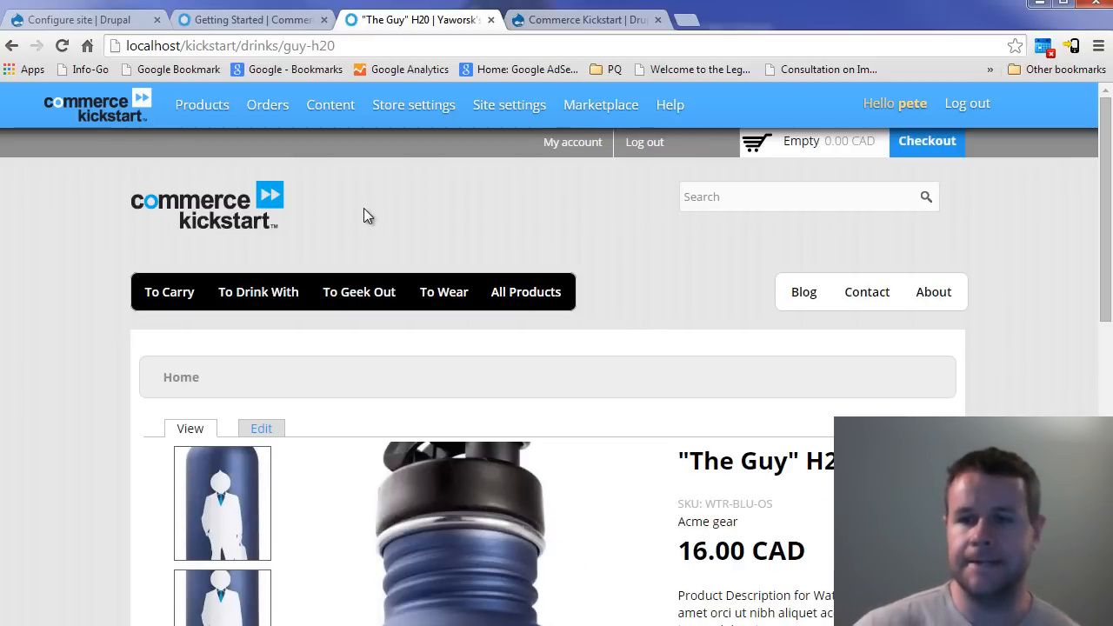
pyautogui.moveTo(389, 116)
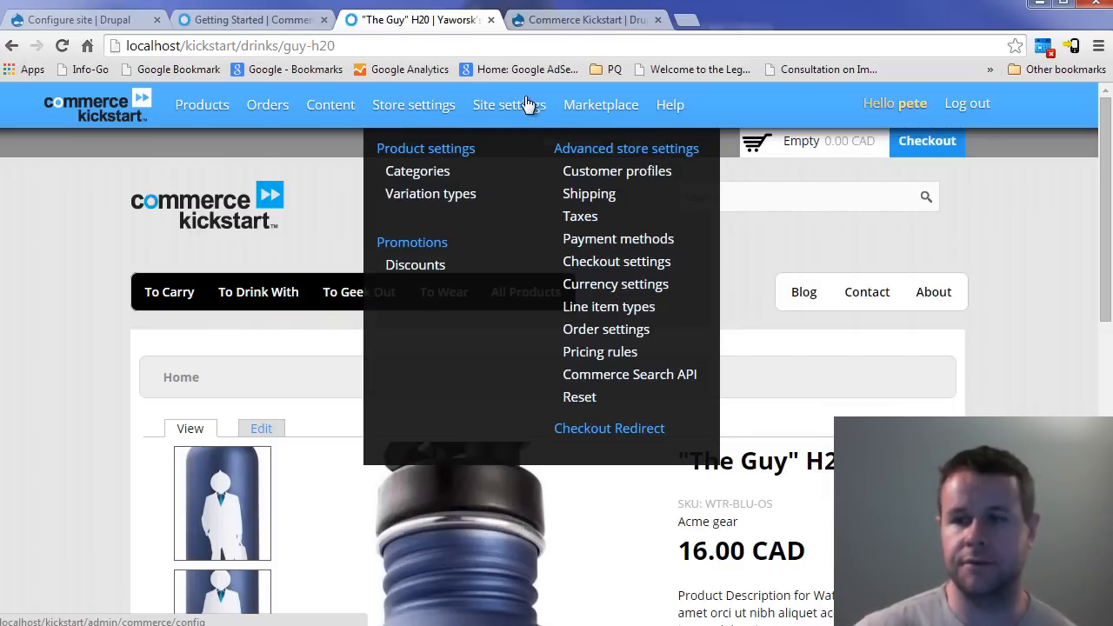
pyautogui.moveTo(525, 107)
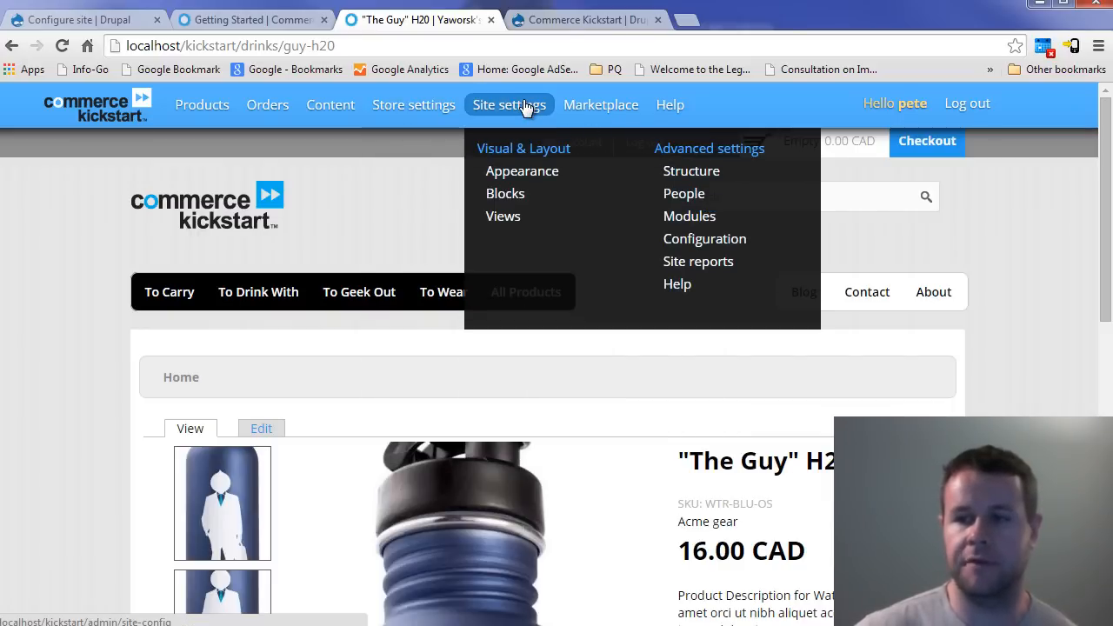
pyautogui.moveTo(265, 111)
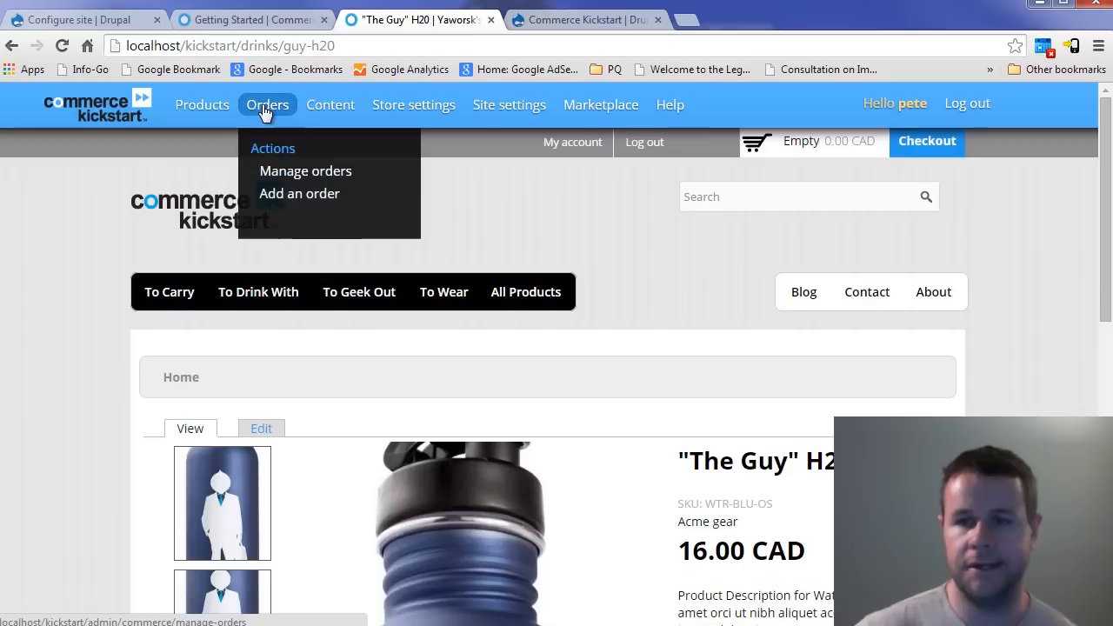
pyautogui.moveTo(203, 116)
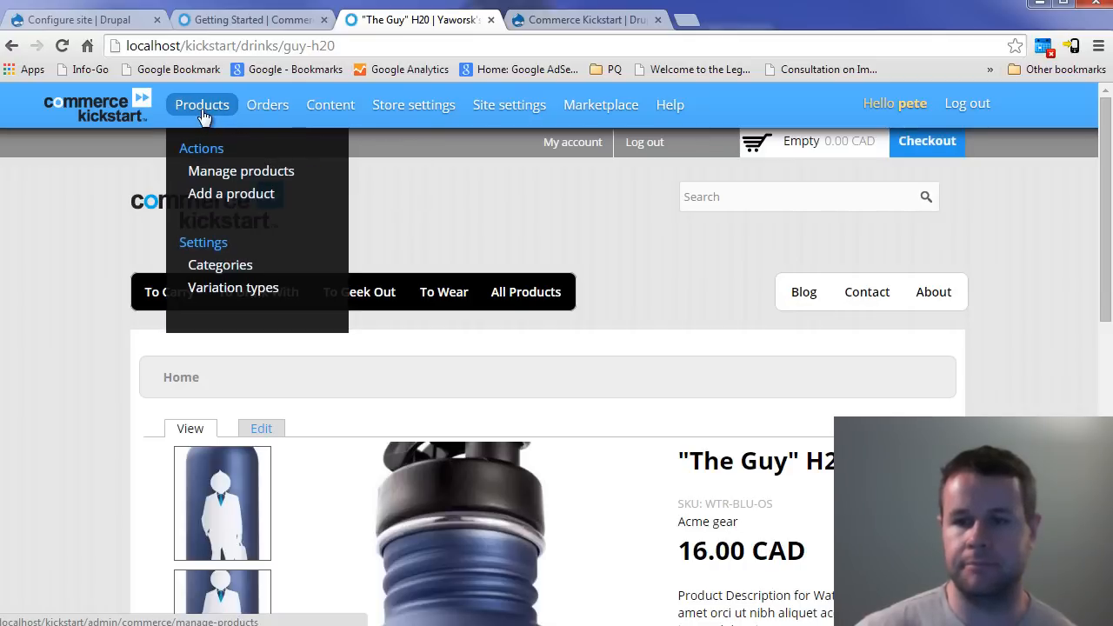
# - Switch to the kickstart-fresh site, review its Getting Started page, and close it to view the site's homepage
pyautogui.click(231, 24)
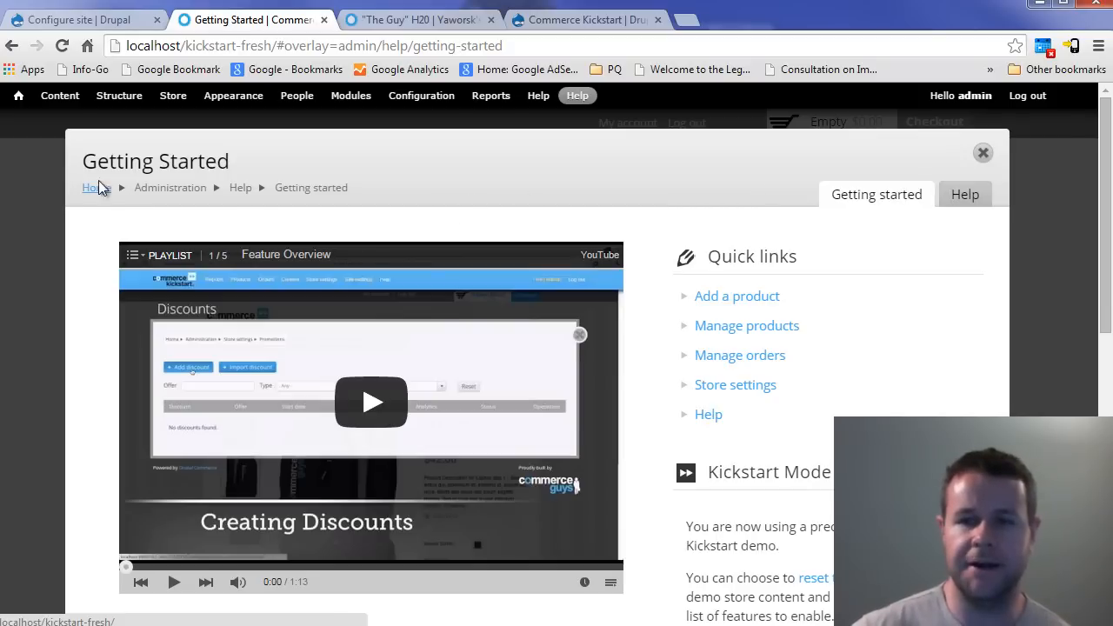
pyautogui.scroll(-2, 695, 200)
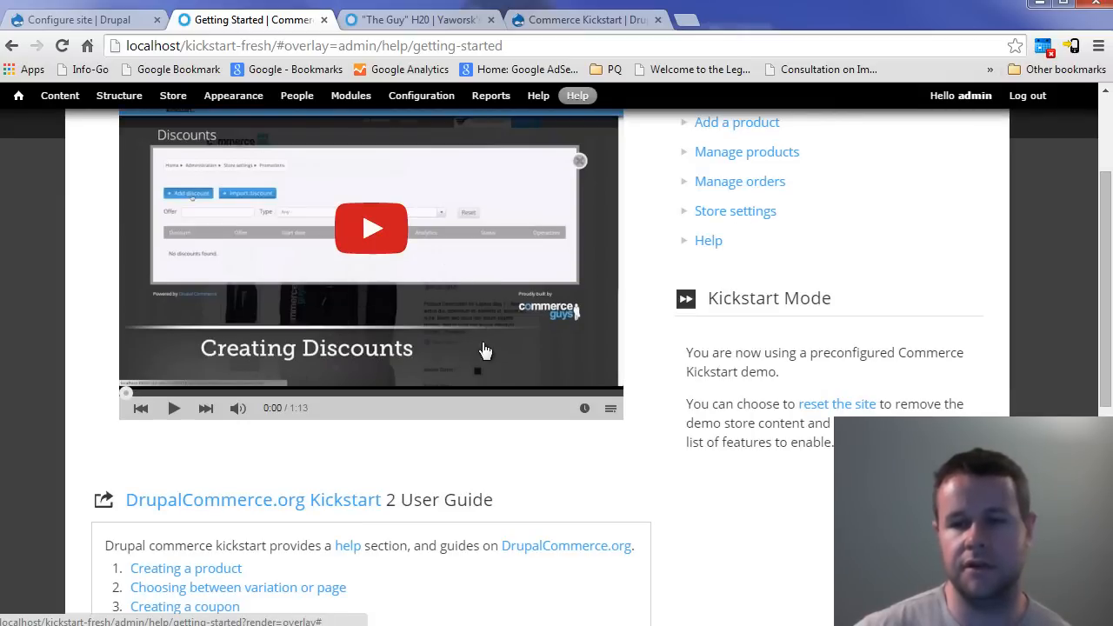
pyautogui.scroll(1, 636, 417)
pyautogui.scroll(-2, 636, 417)
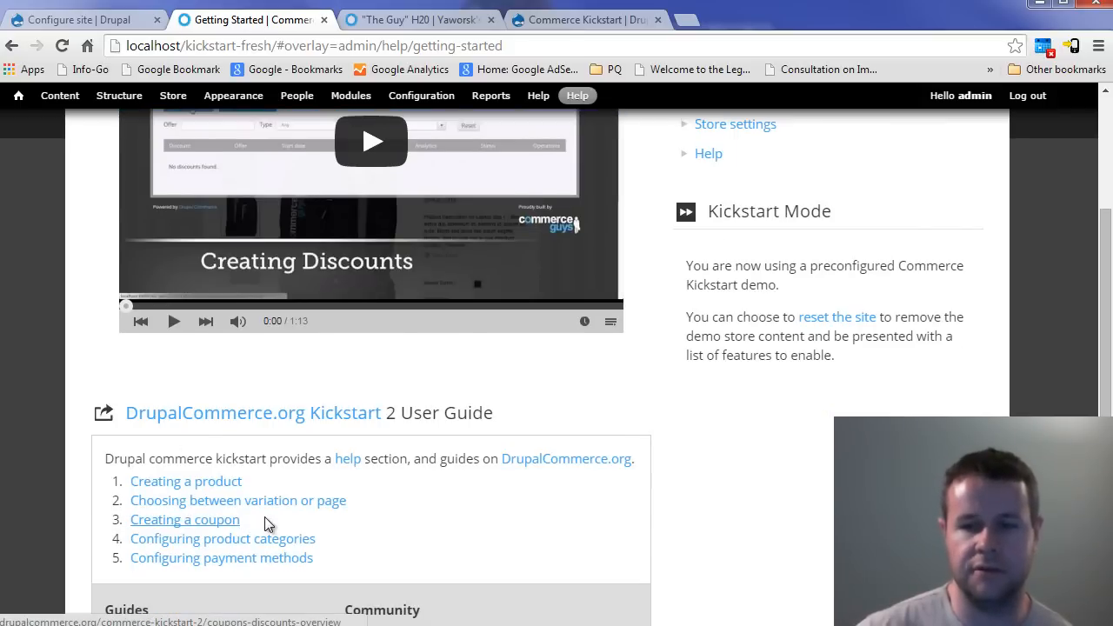
pyautogui.scroll(-1, 350, 517)
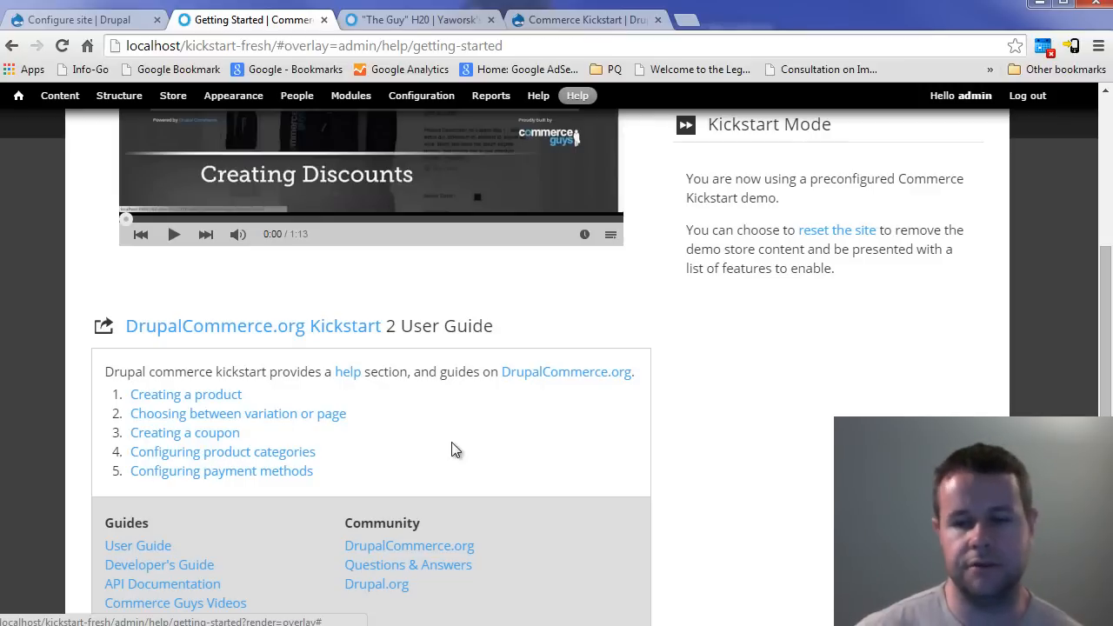
pyautogui.scroll(4, 683, 496)
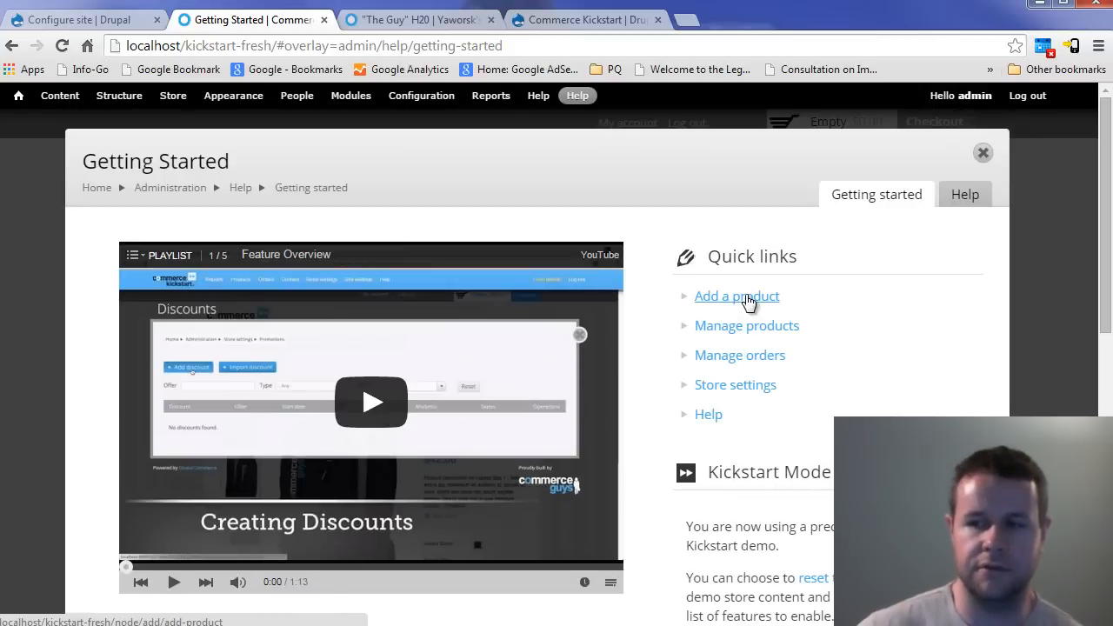
pyautogui.click(983, 153)
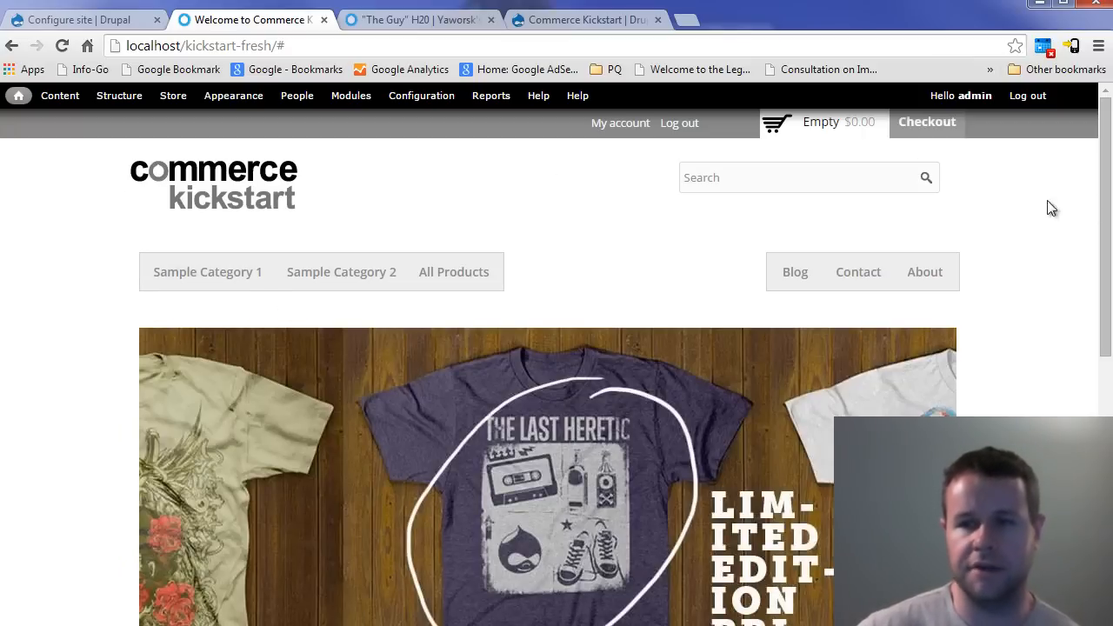
pyautogui.moveTo(1102, 238); pyautogui.dragTo(1099, 370)
# - Return to the kick3 installer and submit the Configure site form with its default settings to reach the store configuration
pyautogui.click(118, 18)
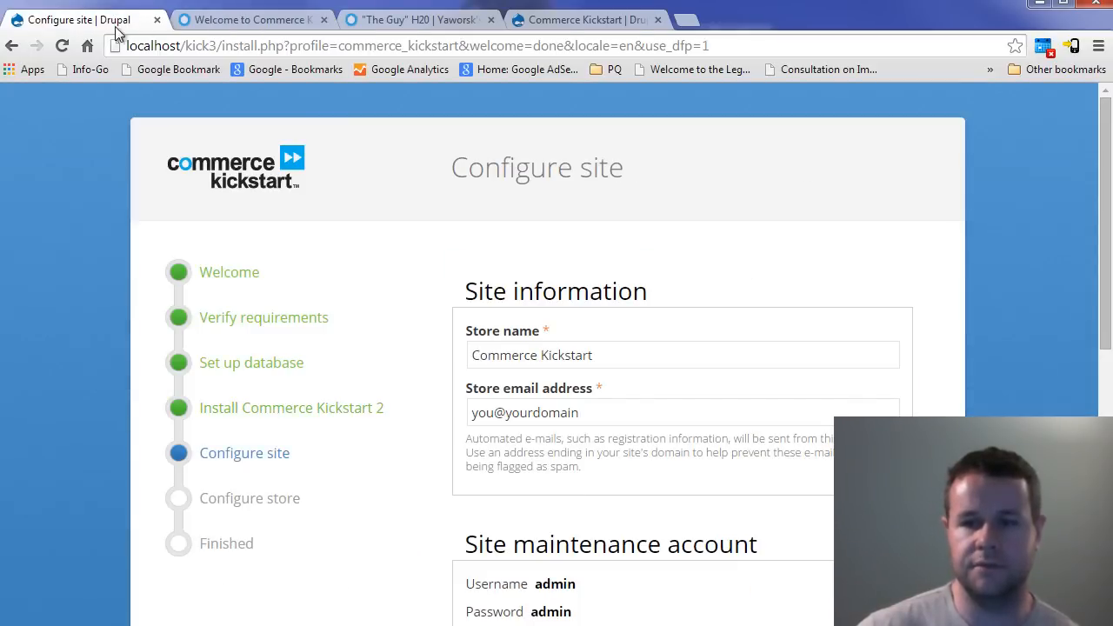
pyautogui.scroll(-1, 475, 362)
pyautogui.scroll(-1, 534, 495)
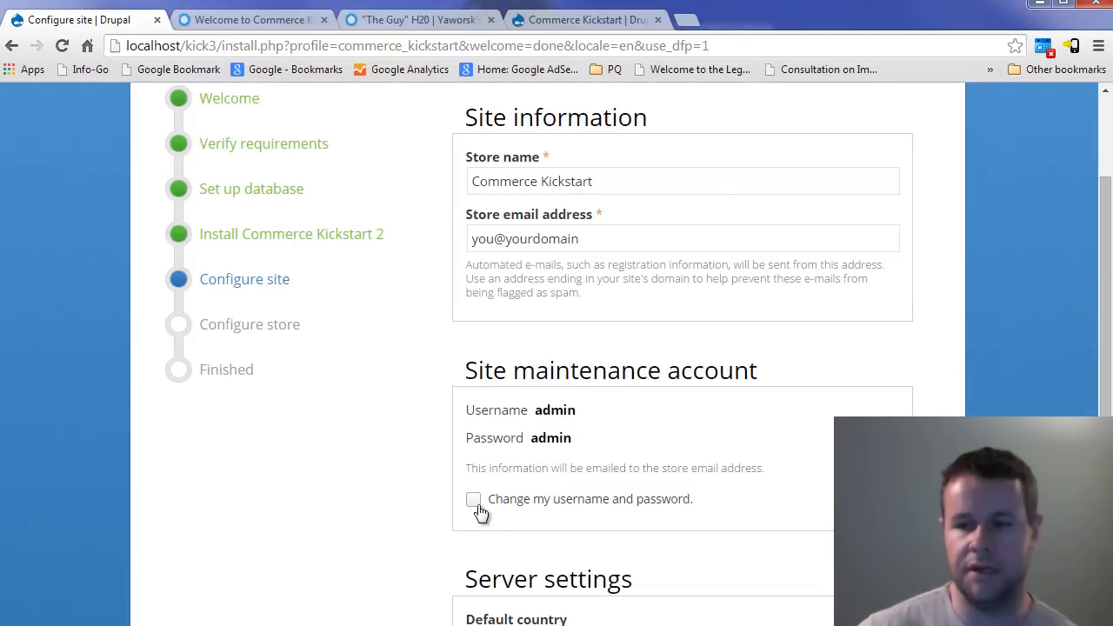
pyautogui.scroll(-4, 387, 508)
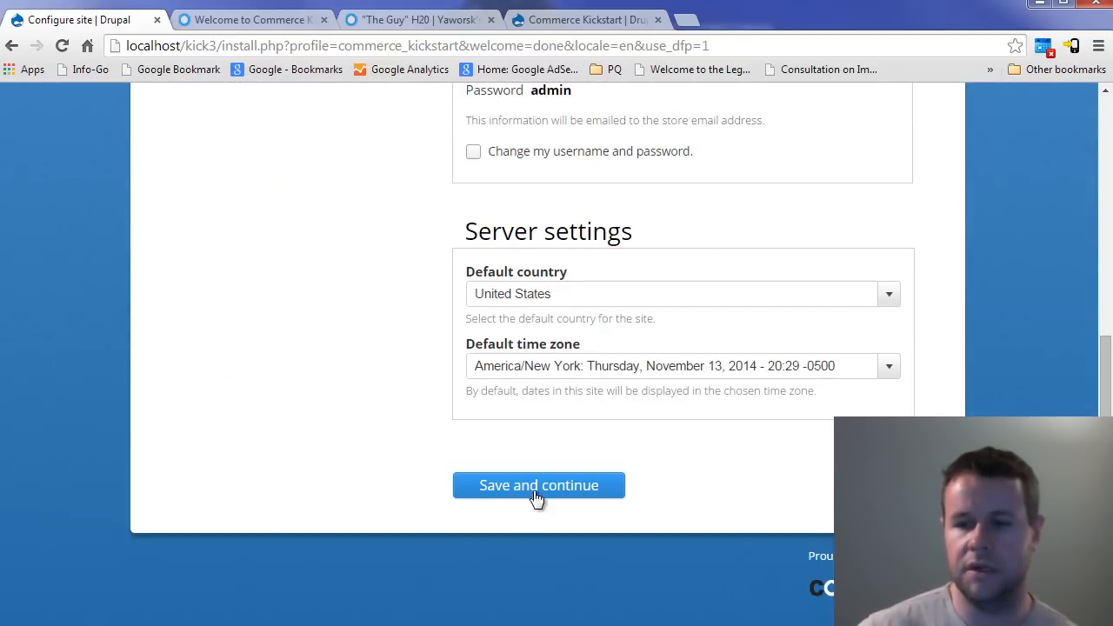
pyautogui.click(539, 491)
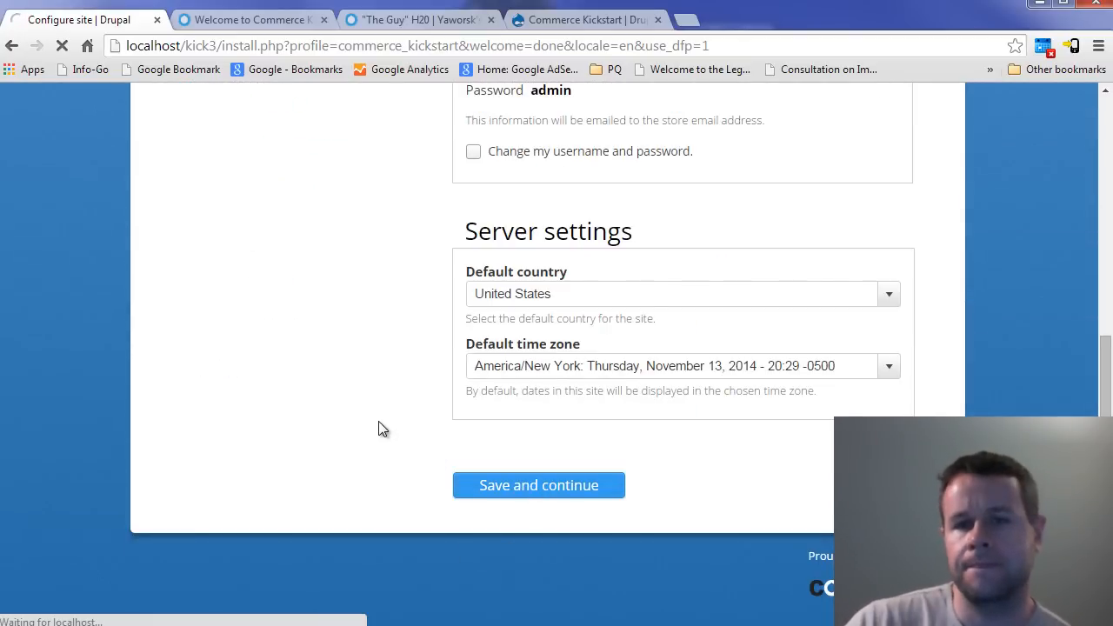
pyautogui.scroll(-1, 763, 396)
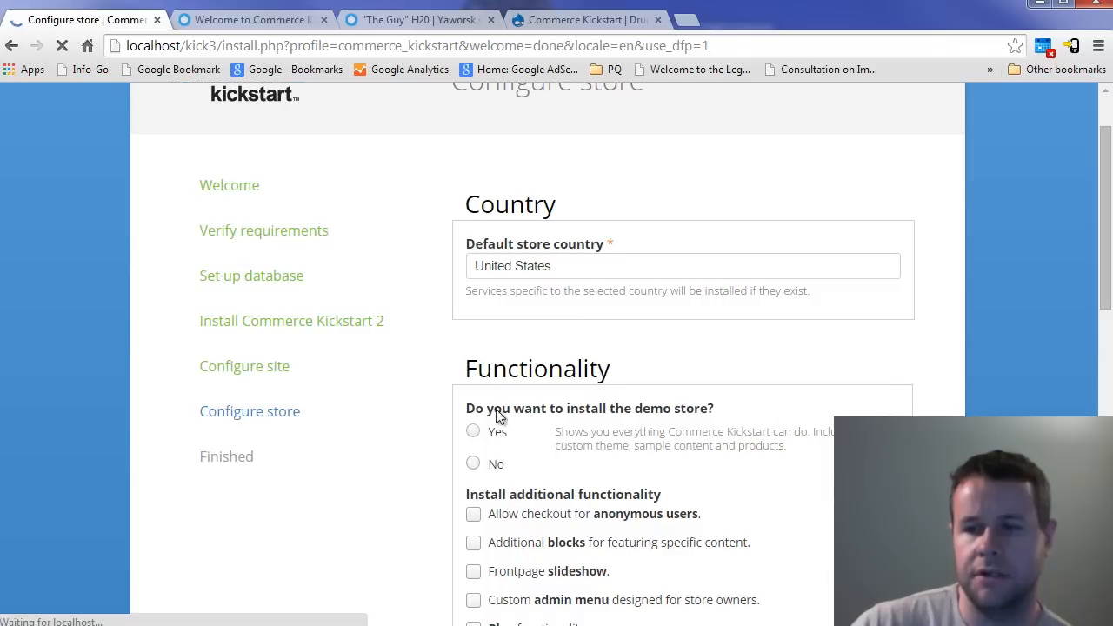
# - Decline the demo store and enable anonymous checkout, additional blocks, frontpage slideshow, blog, social logins and links, and Zoom & Gallery mode
pyautogui.click(474, 464)
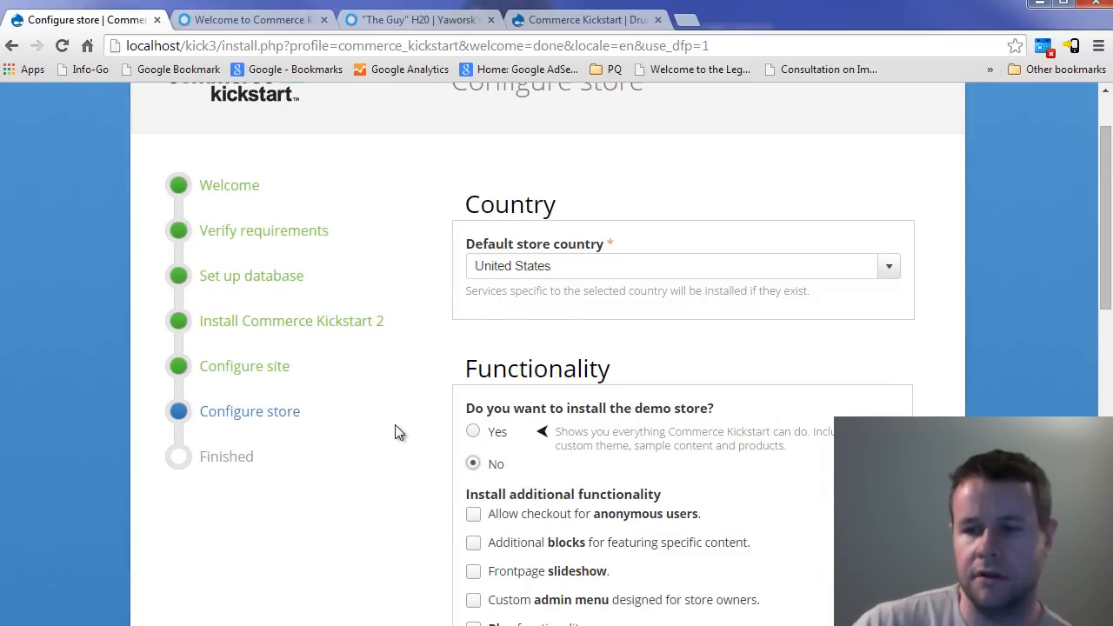
pyautogui.scroll(-2, 395, 424)
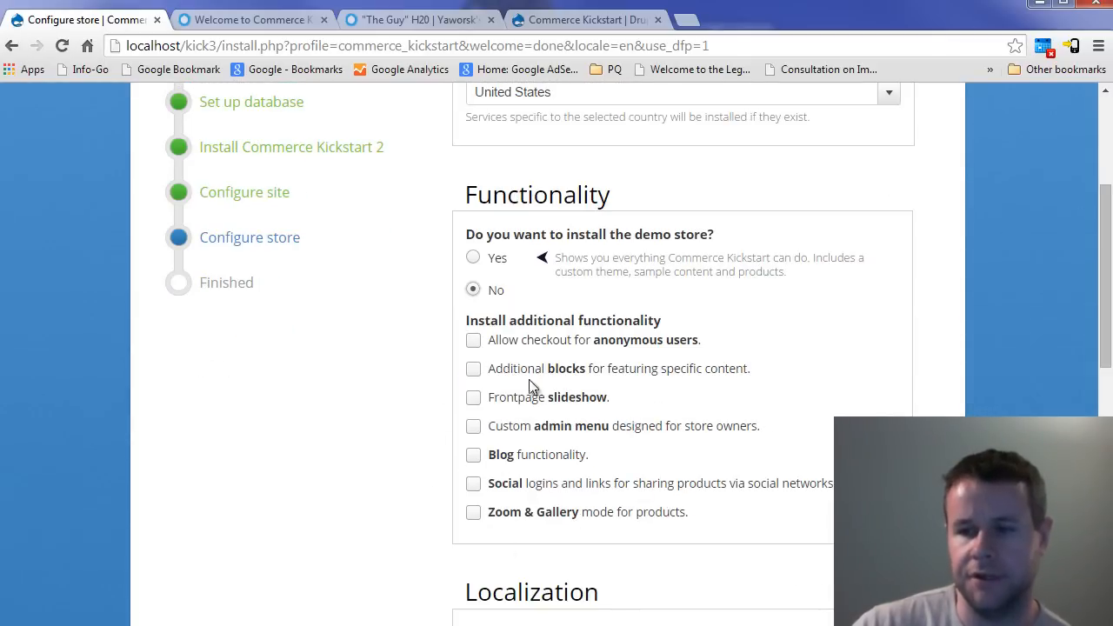
pyautogui.click(474, 342)
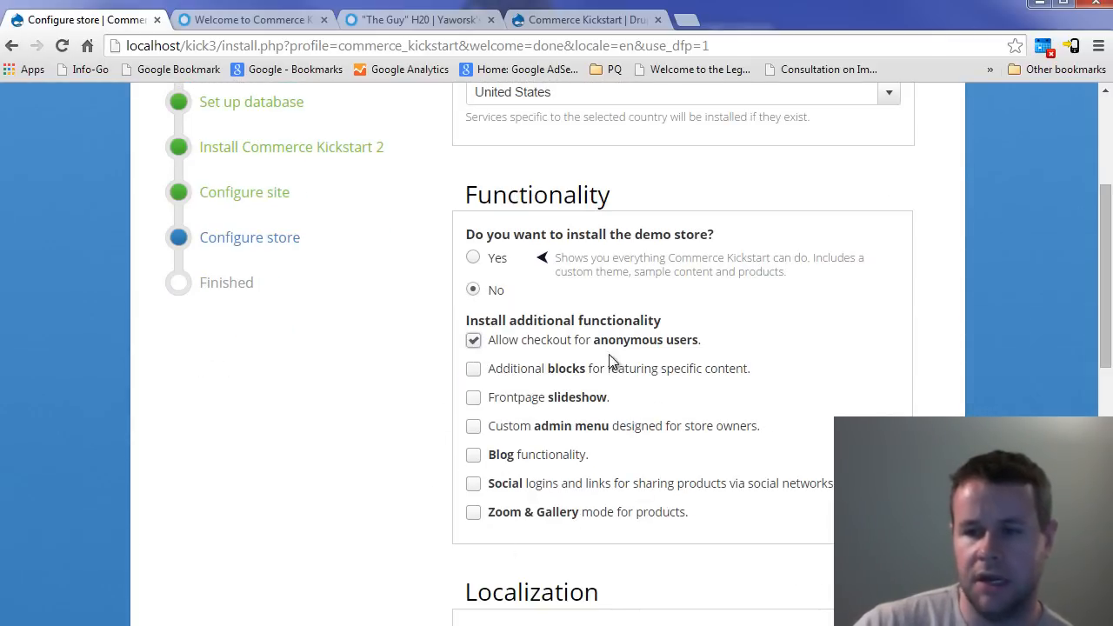
pyautogui.click(472, 372)
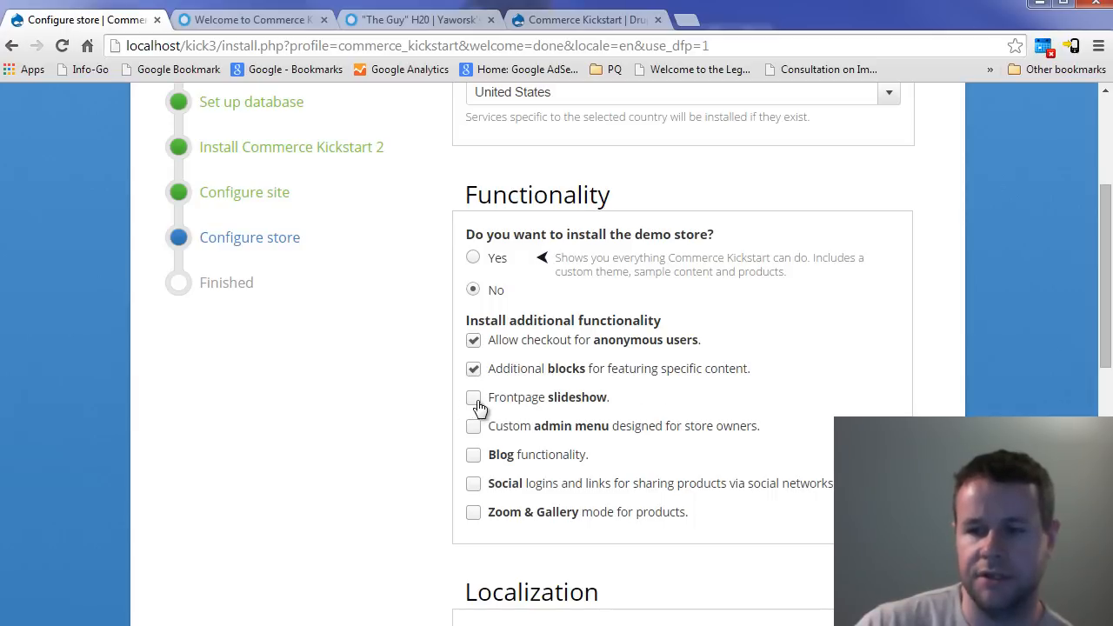
pyautogui.click(475, 400)
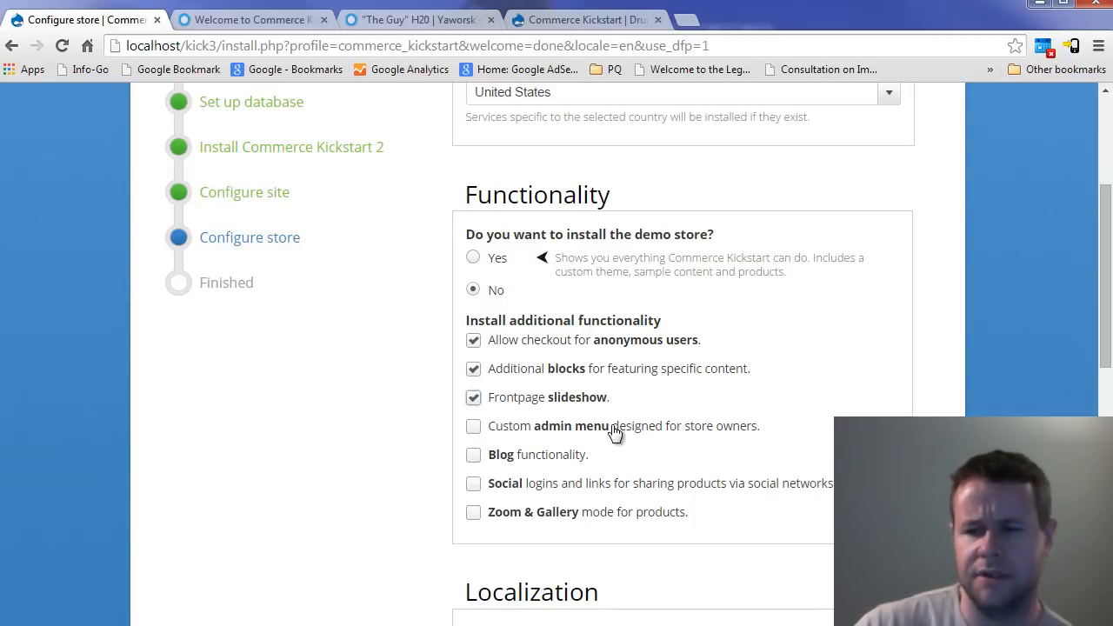
pyautogui.click(472, 459)
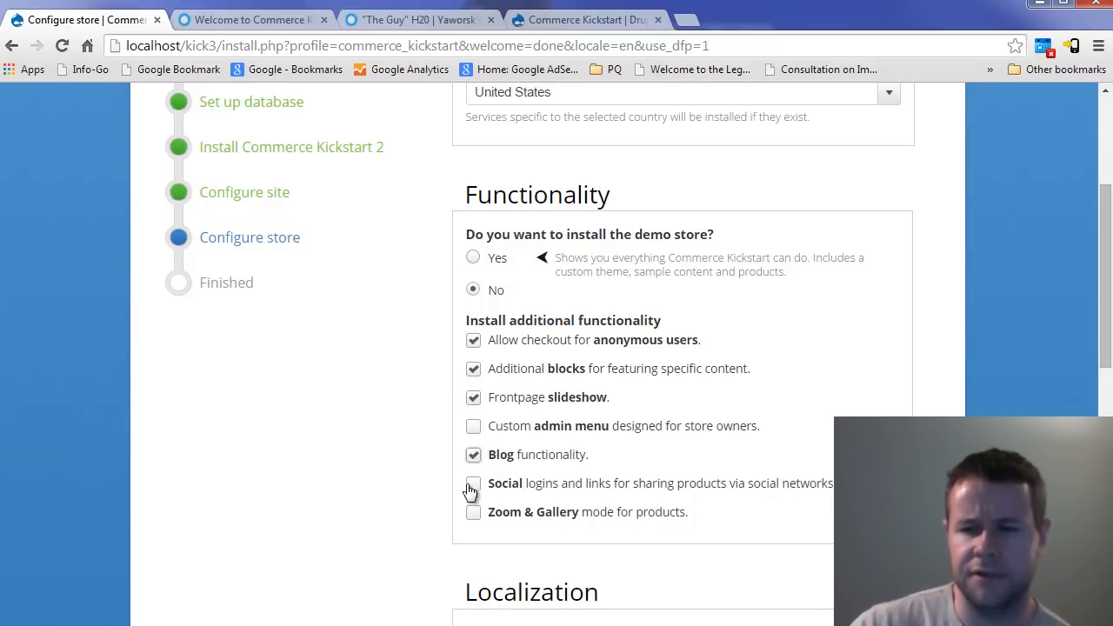
pyautogui.click(472, 487)
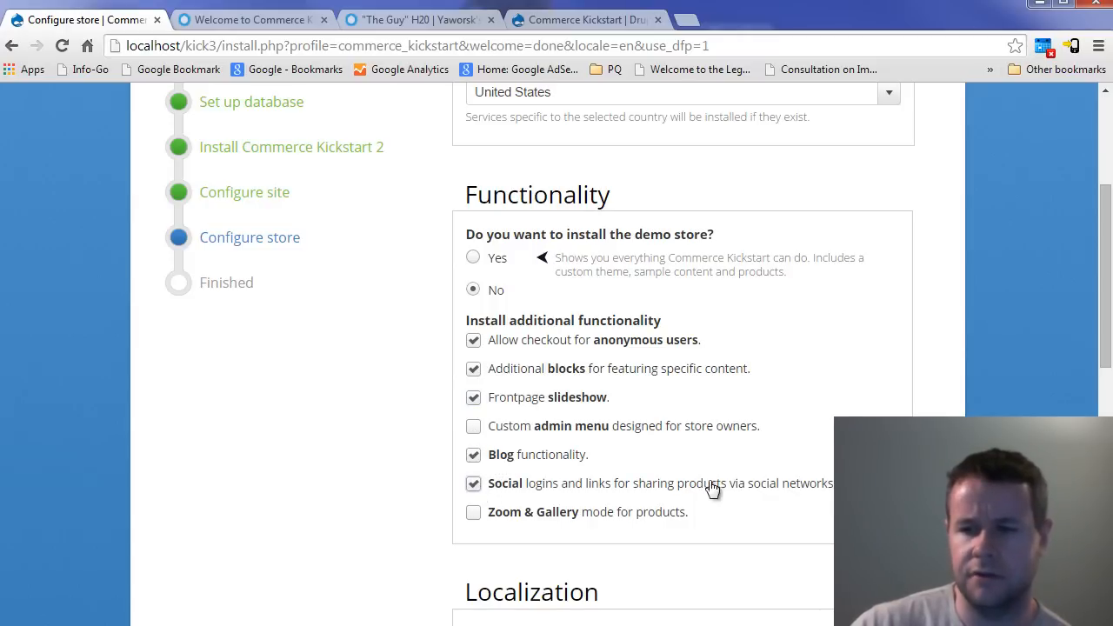
pyautogui.click(473, 515)
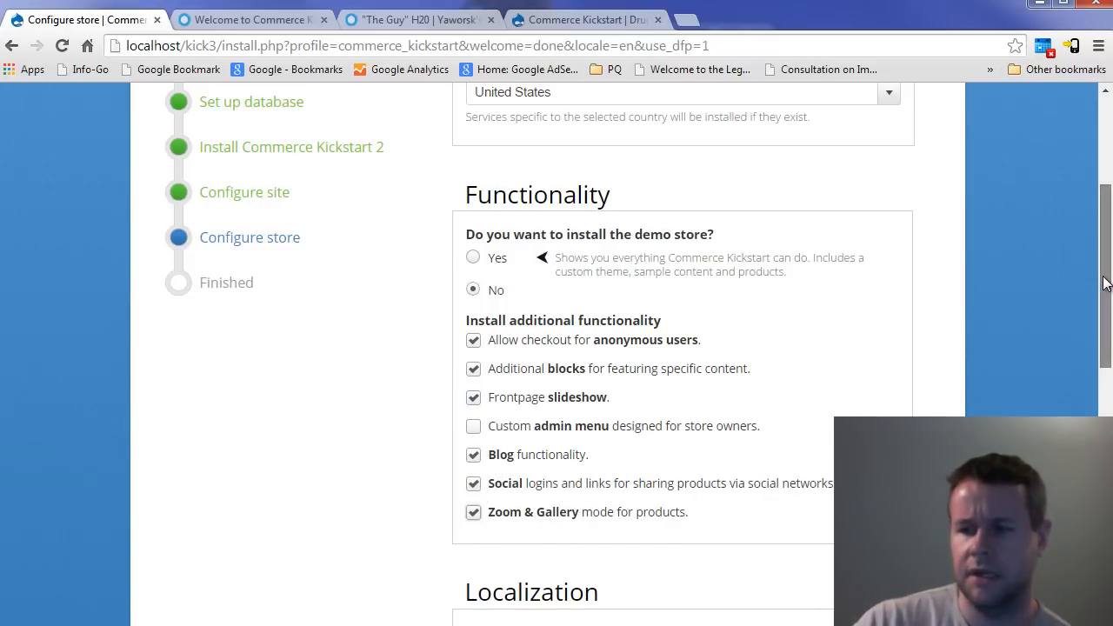
pyautogui.moveTo(1106, 283); pyautogui.dragTo(1106, 496)
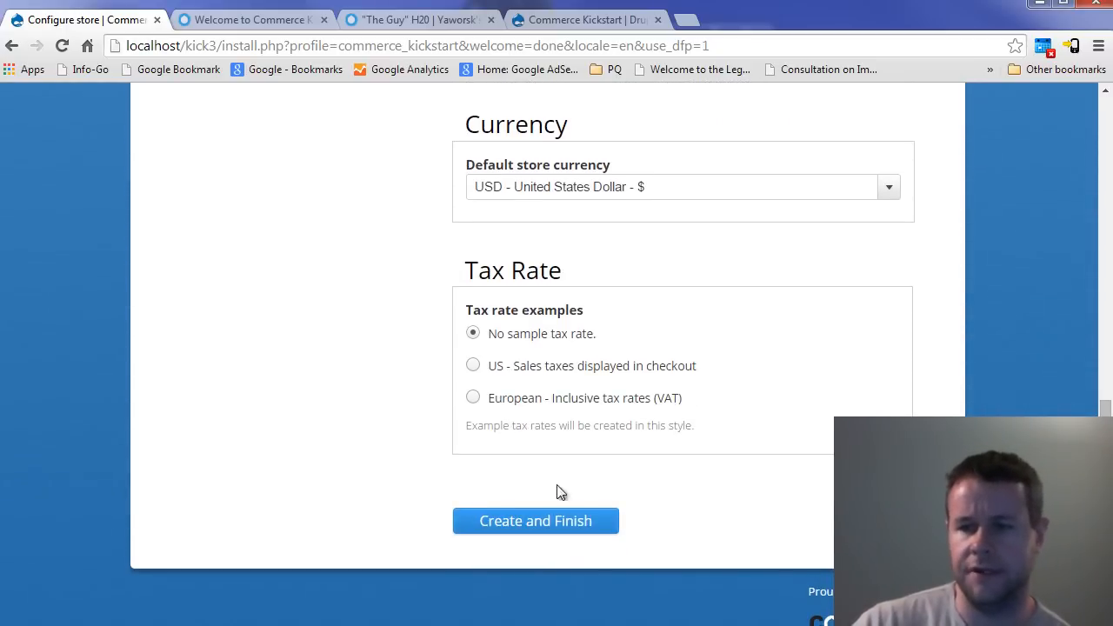
pyautogui.scroll(10, 577, 490)
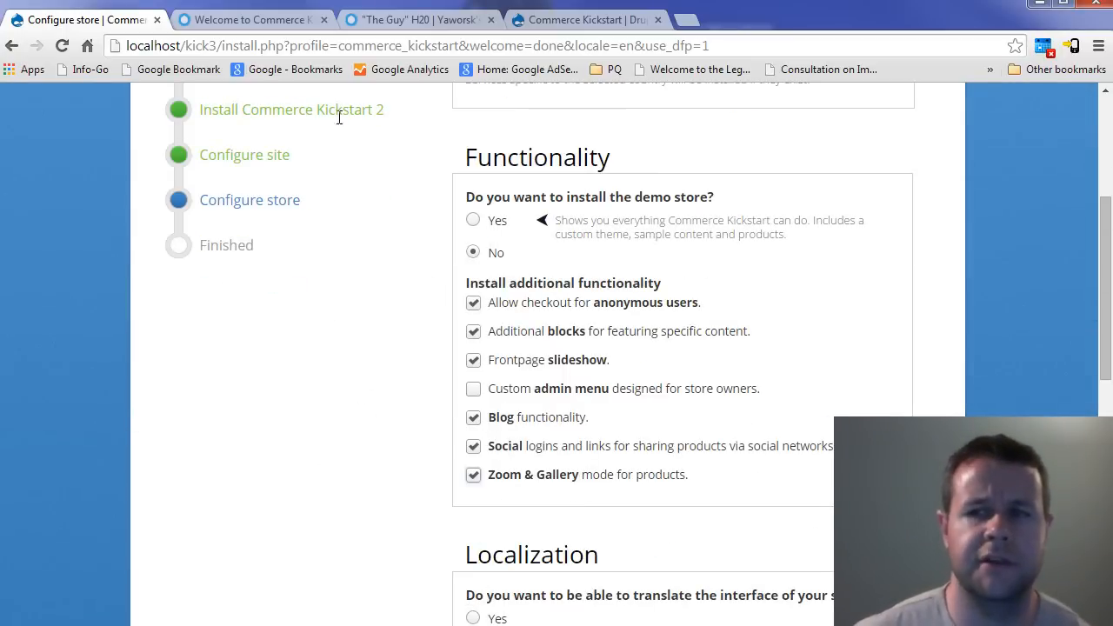
# - Switch to the kickstart-fresh site, open the homepage slideshow's view for editing, look over its HP Slideshow settings, and close it
pyautogui.click(258, 27)
pyautogui.scroll(3, 1029, 404)
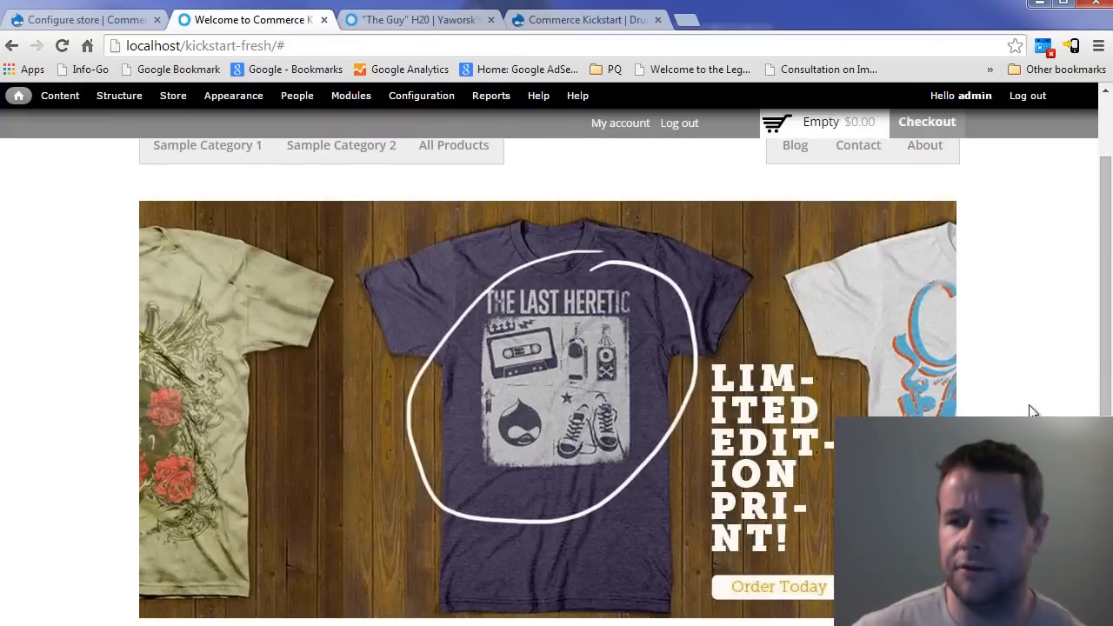
pyautogui.click(935, 291)
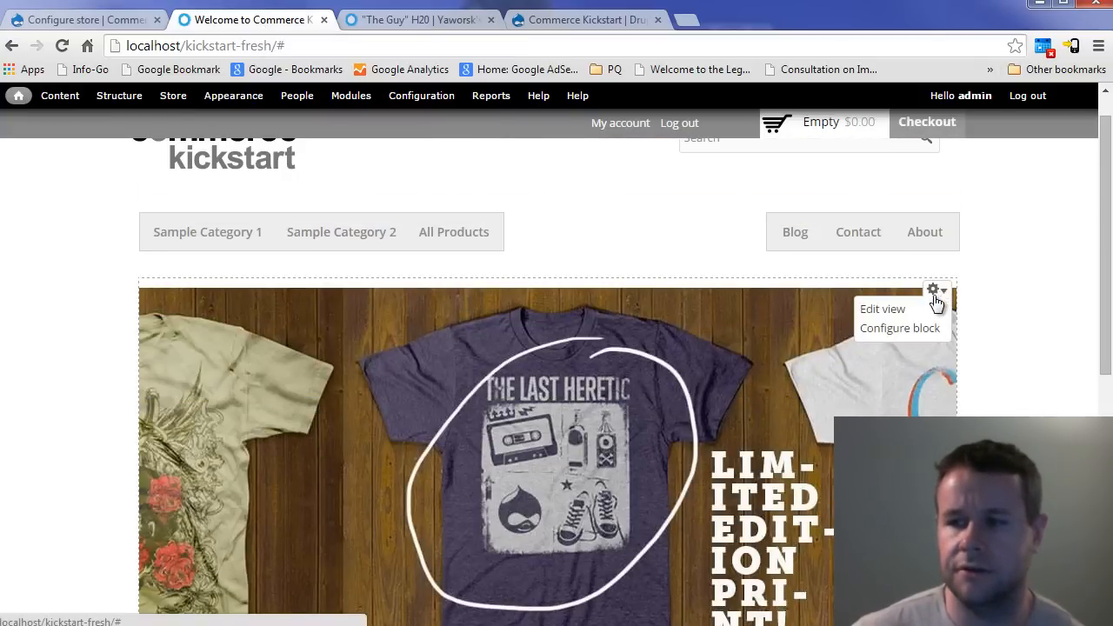
pyautogui.click(896, 308)
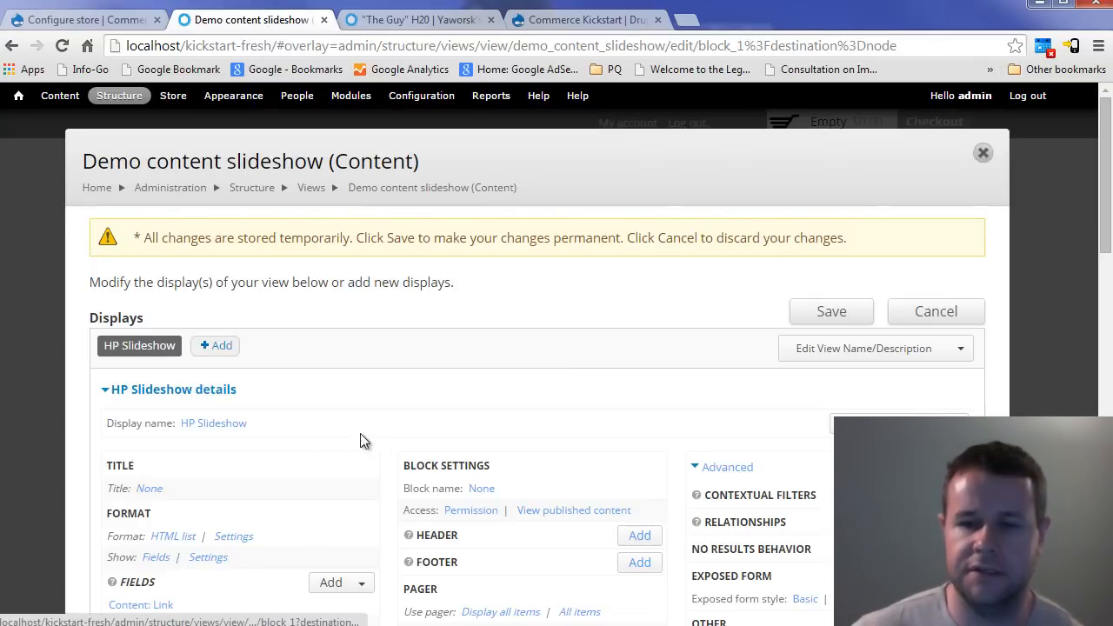
pyautogui.scroll(-2, 339, 452)
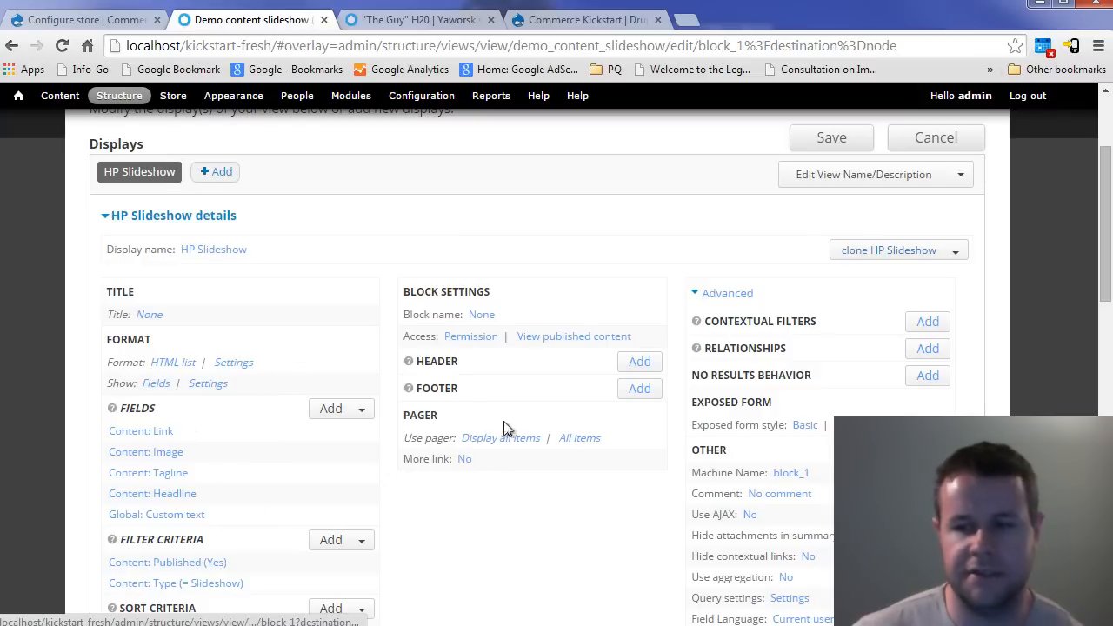
pyautogui.scroll(2, 960, 233)
pyautogui.click(983, 154)
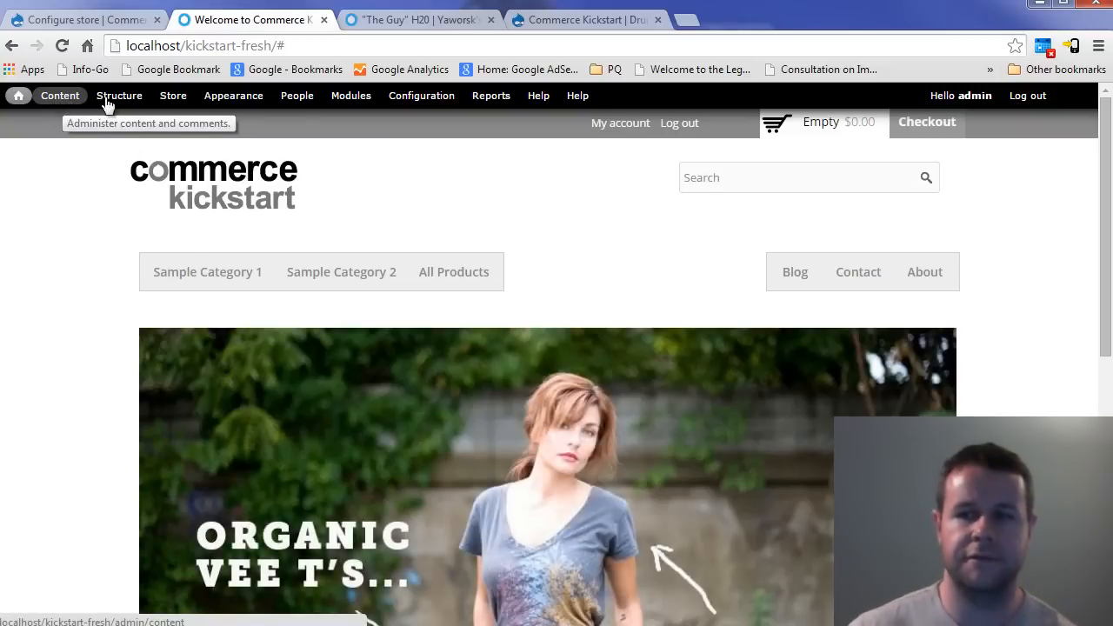
# - Review the kickstart-fresh site's content list, checking its slideshow items and basic pages, and close the list
pyautogui.click(58, 98)
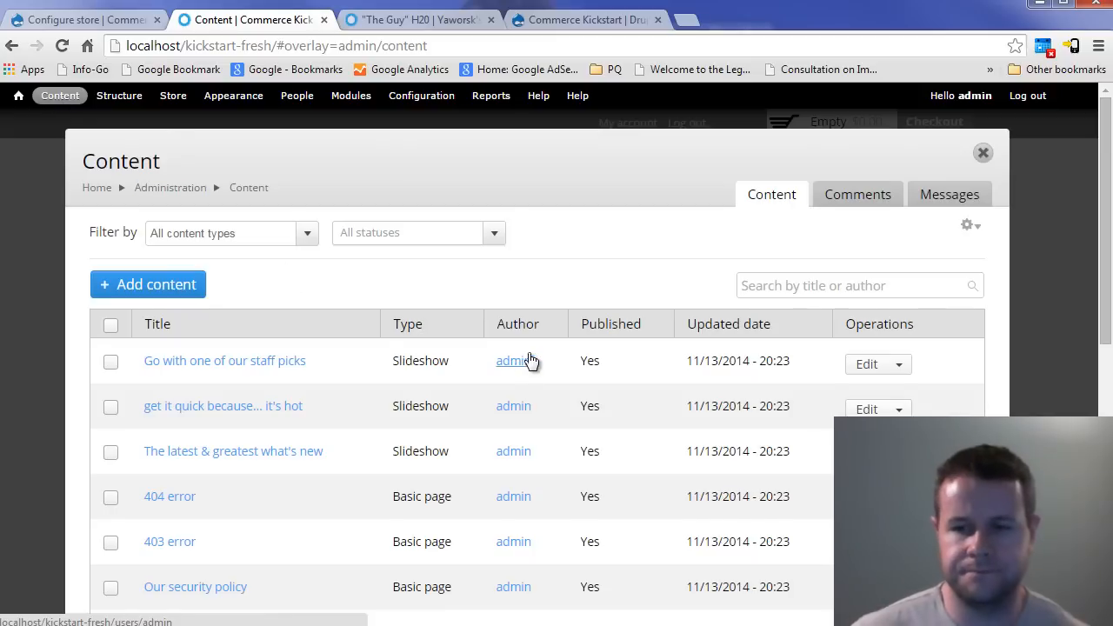
pyautogui.scroll(-3, 435, 373)
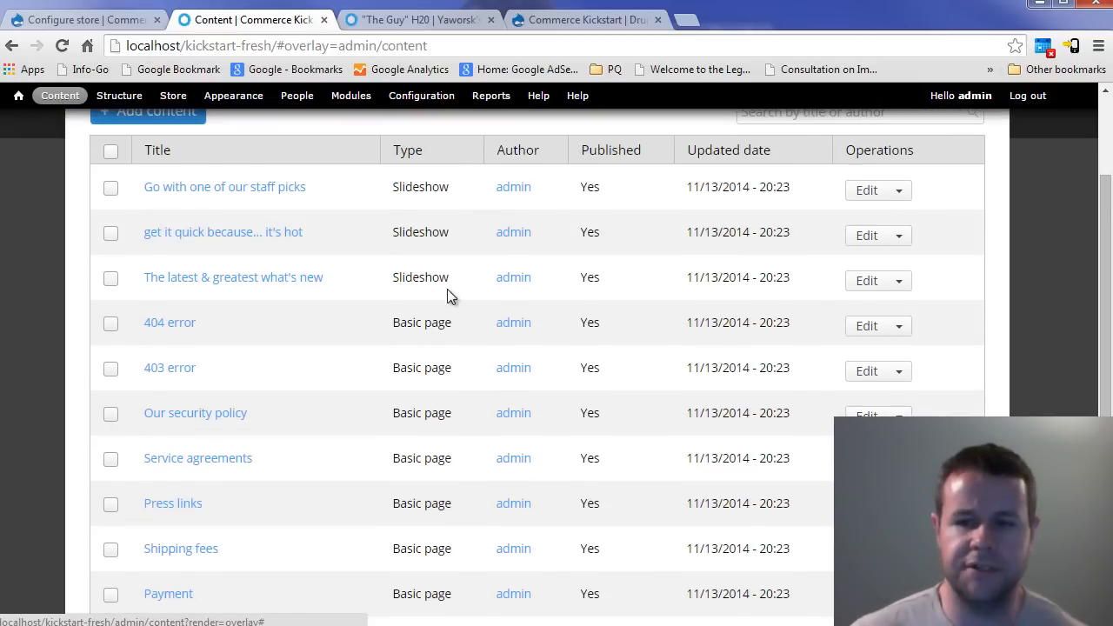
pyautogui.scroll(-3, 323, 311)
pyautogui.scroll(2, 367, 378)
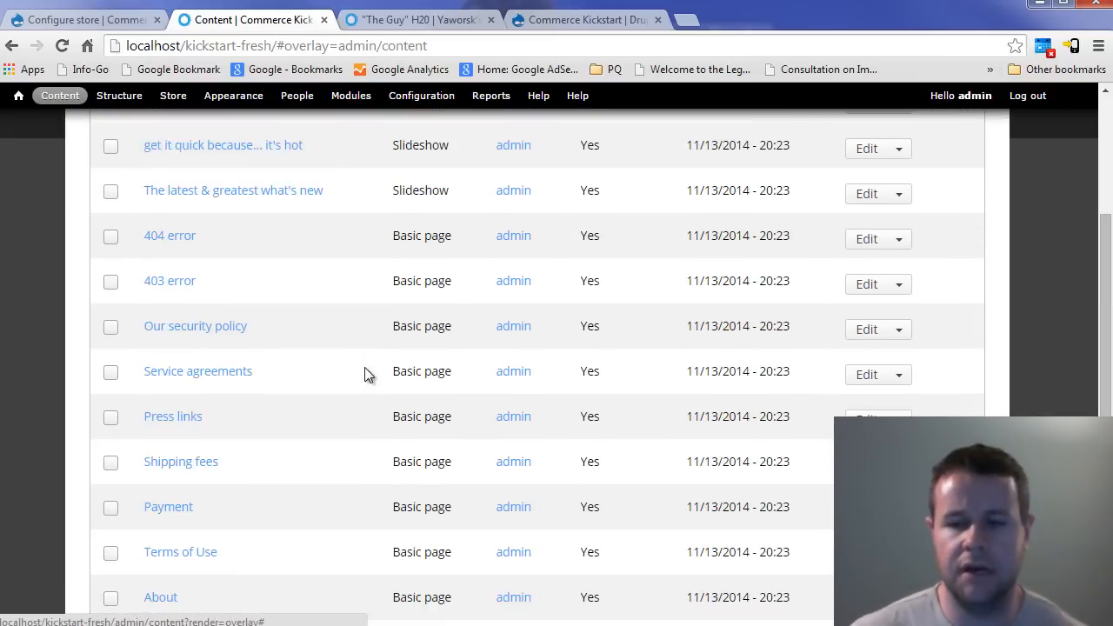
pyautogui.scroll(1, 364, 392)
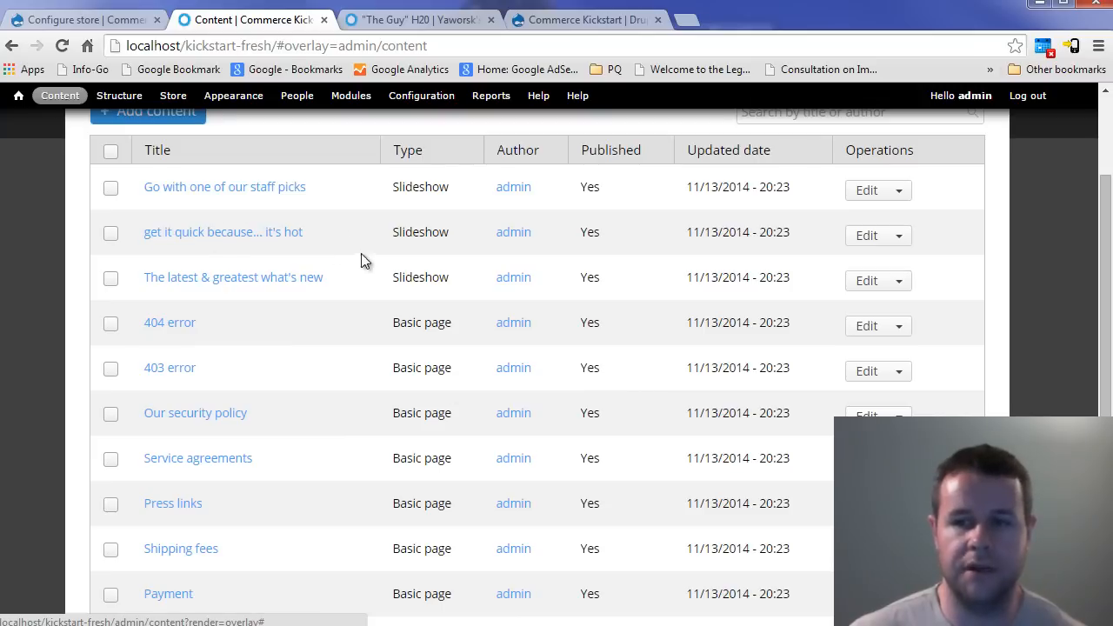
pyautogui.scroll(2, 273, 282)
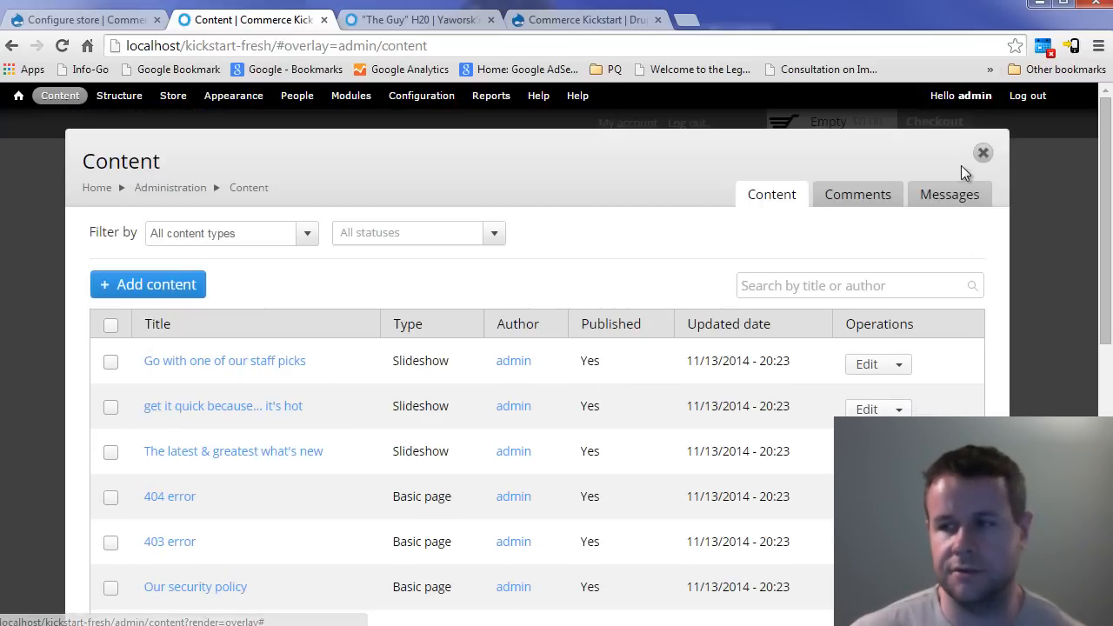
pyautogui.click(983, 155)
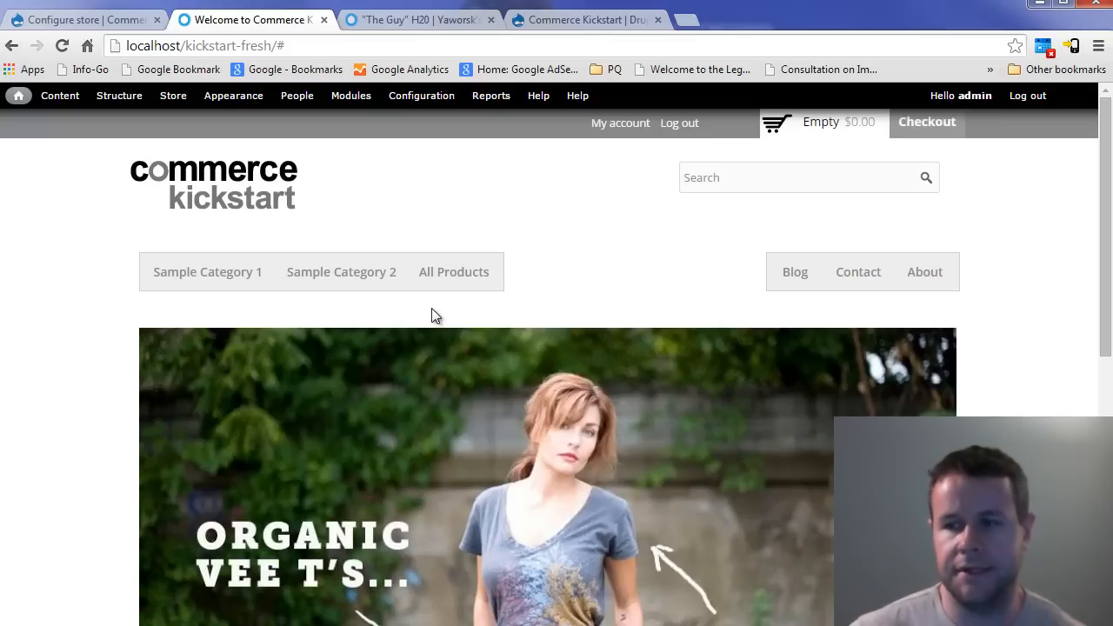
# - Open the site's taxonomy, view the terms of the Product category vocabulary, and close the overlay
pyautogui.click(119, 97)
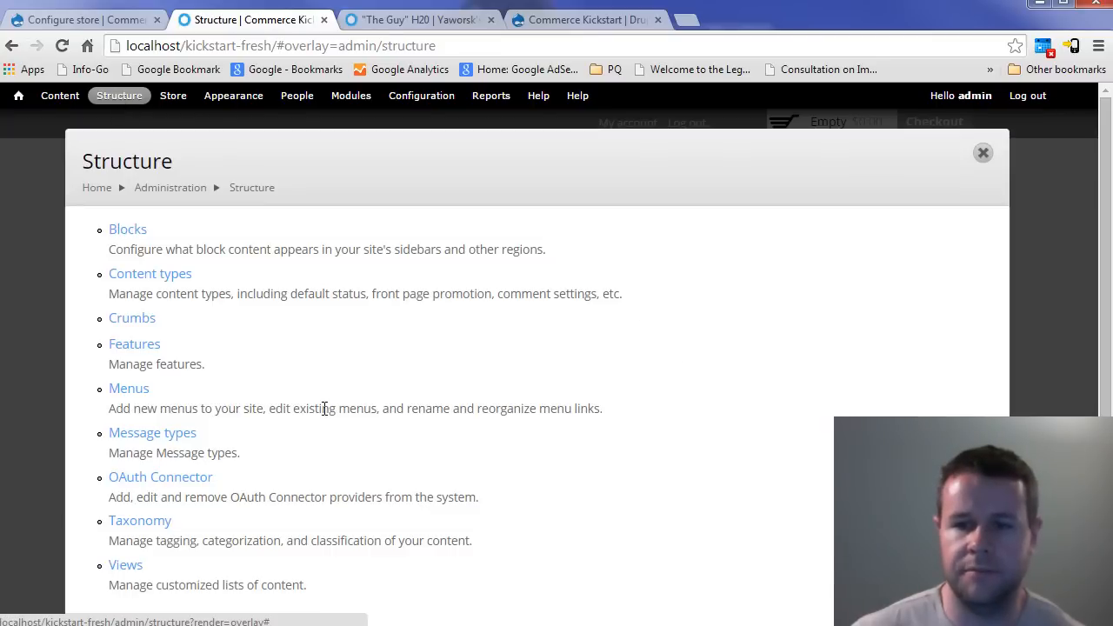
pyautogui.scroll(-1, 304, 426)
pyautogui.click(144, 439)
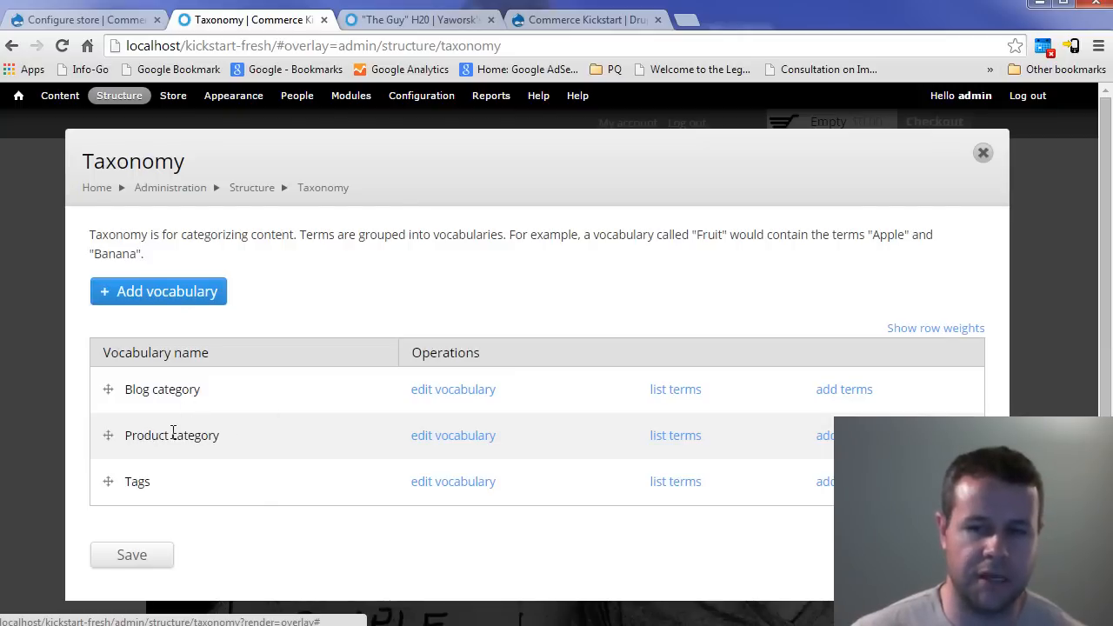
pyautogui.click(680, 437)
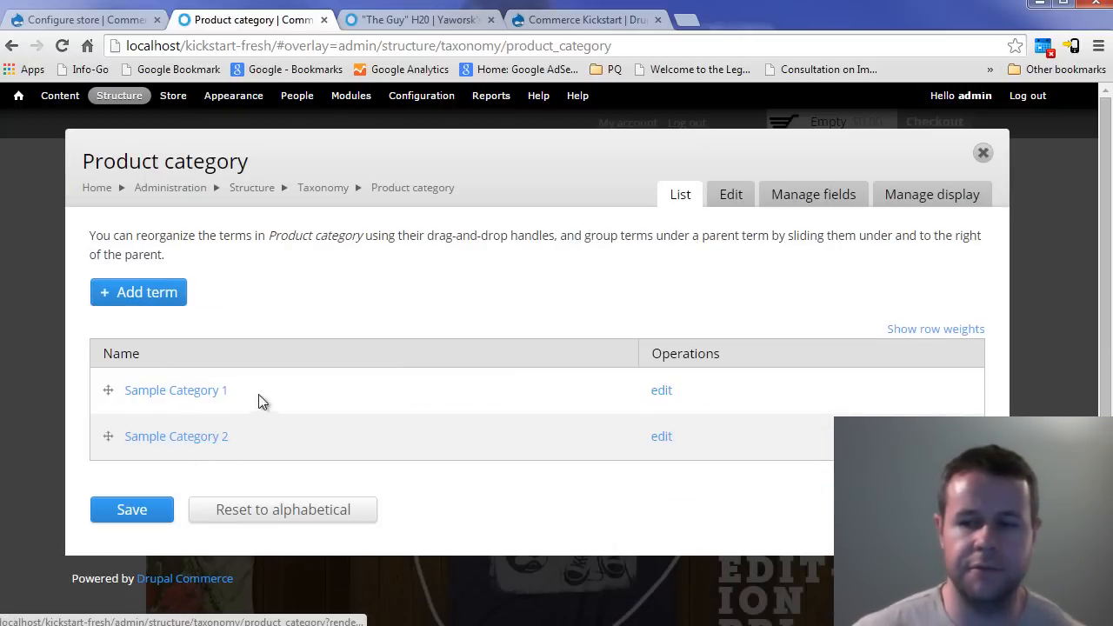
pyautogui.click(983, 152)
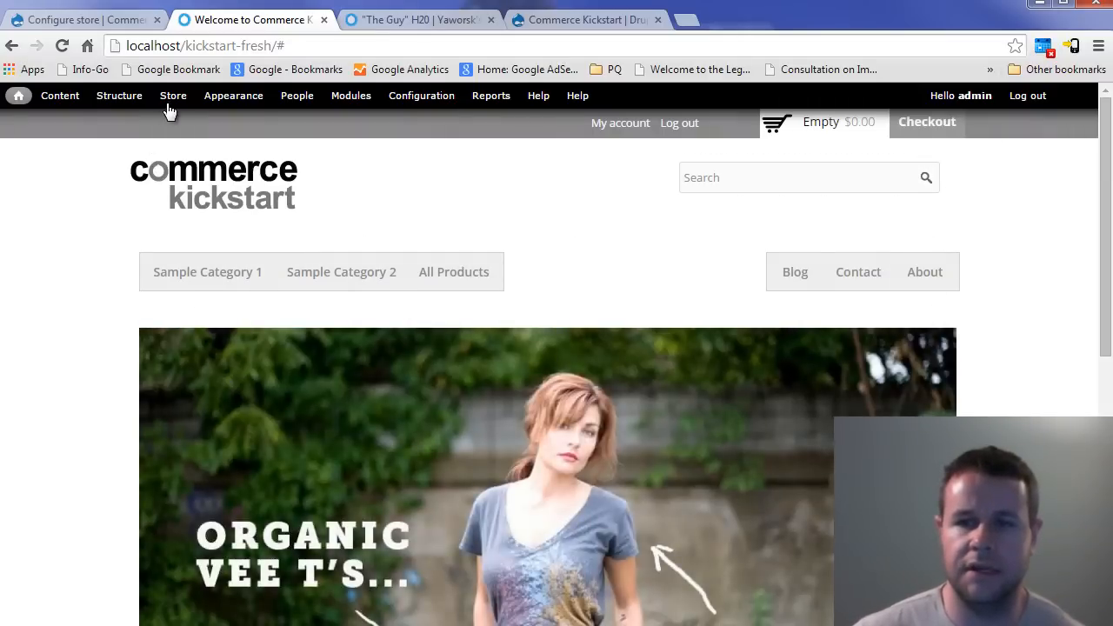
# - Open the site's Blocks administration page and examine which blocks are assigned to each Omega Kickstart region, including the homepage slideshow and unassigned blocks
pyautogui.click(113, 97)
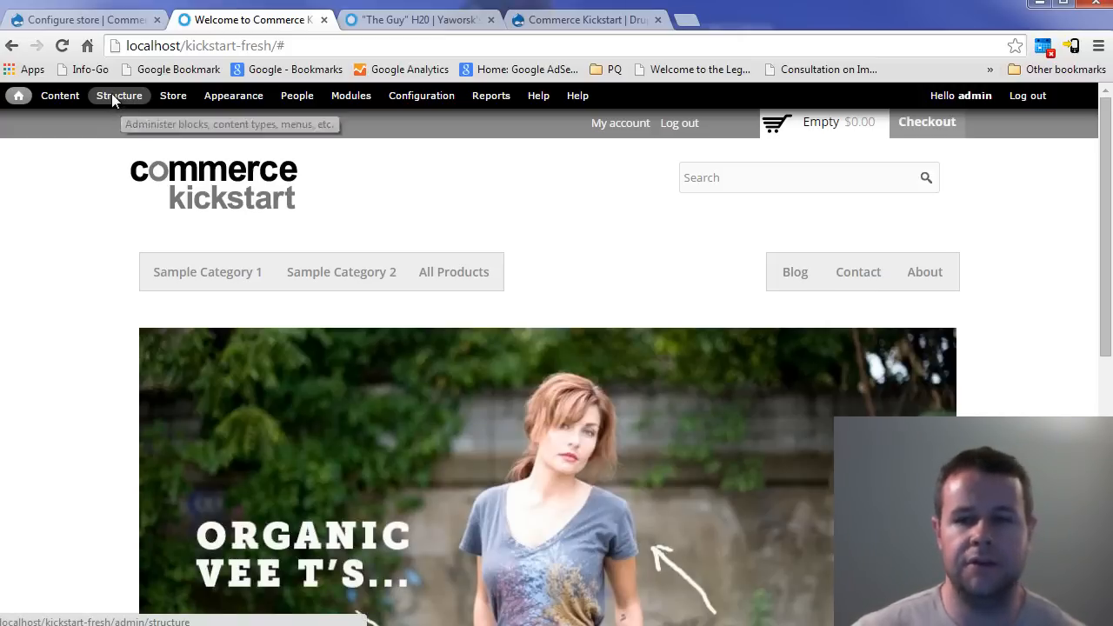
pyautogui.click(132, 229)
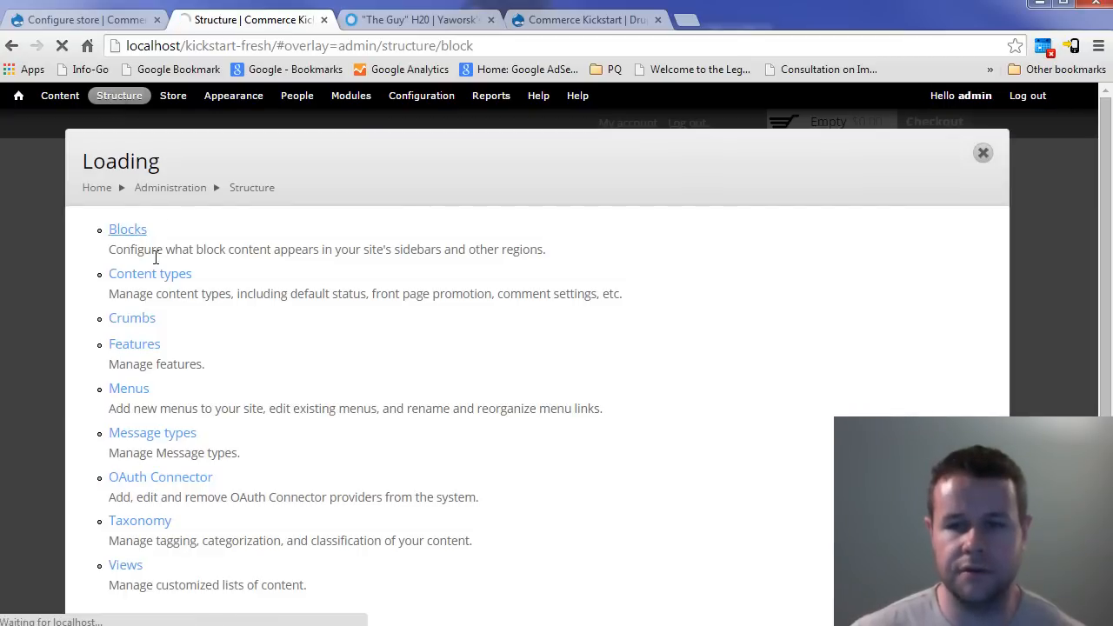
pyautogui.scroll(-2, 456, 392)
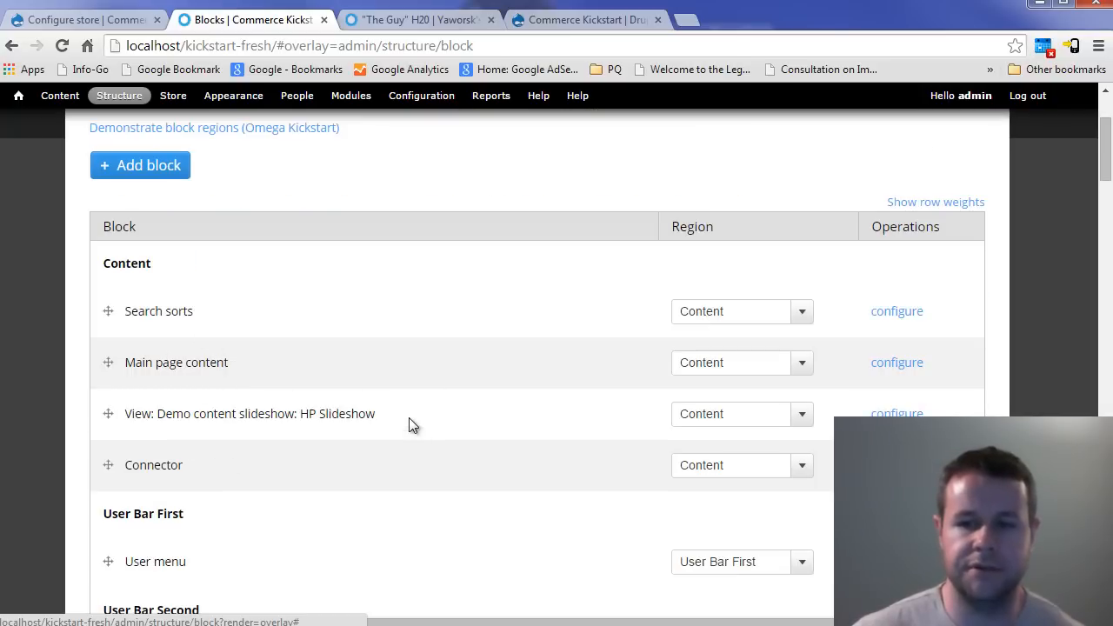
pyautogui.moveTo(413, 425); pyautogui.dragTo(96, 420)
pyautogui.click(214, 425)
pyautogui.scroll(-2, 260, 458)
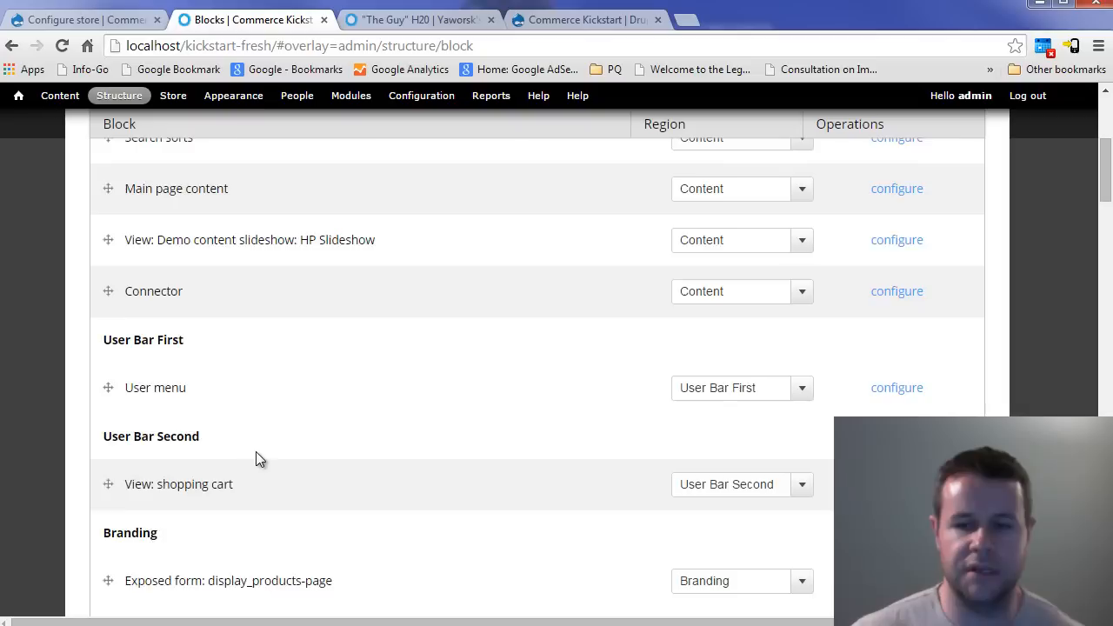
pyautogui.scroll(-1, 258, 459)
pyautogui.scroll(-6, 335, 435)
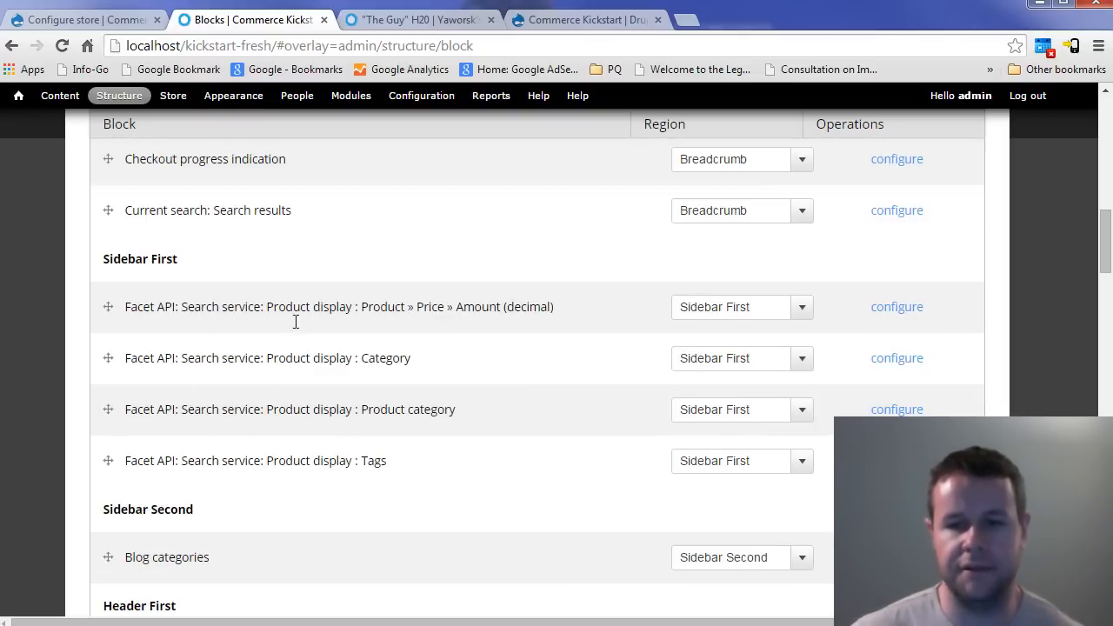
pyautogui.scroll(-11, 314, 456)
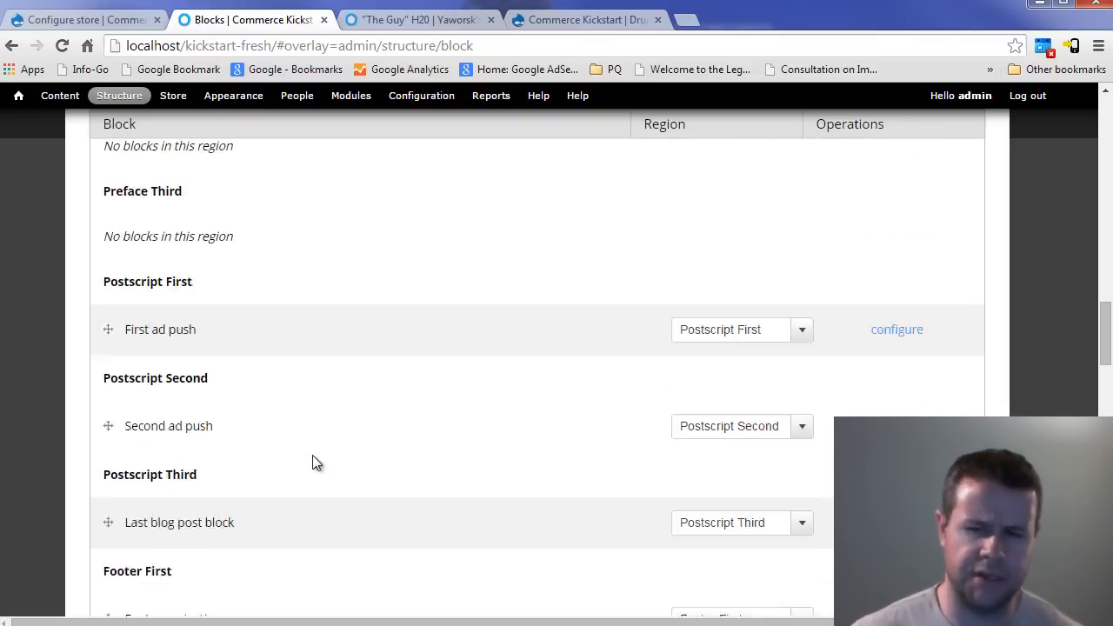
pyautogui.scroll(-10, 313, 456)
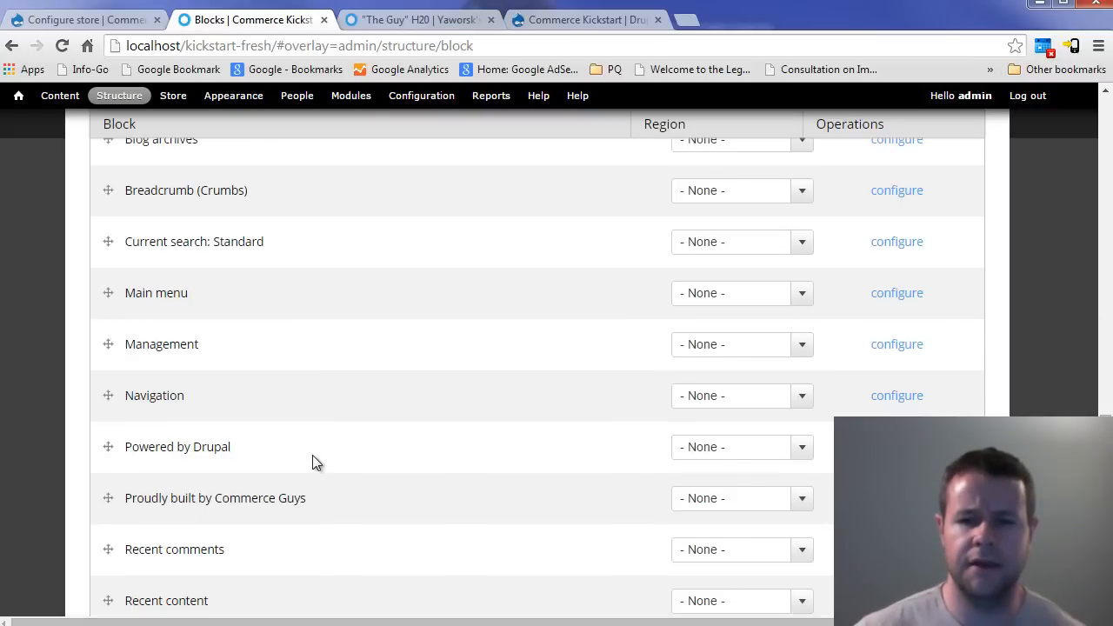
pyautogui.scroll(-6, 315, 464)
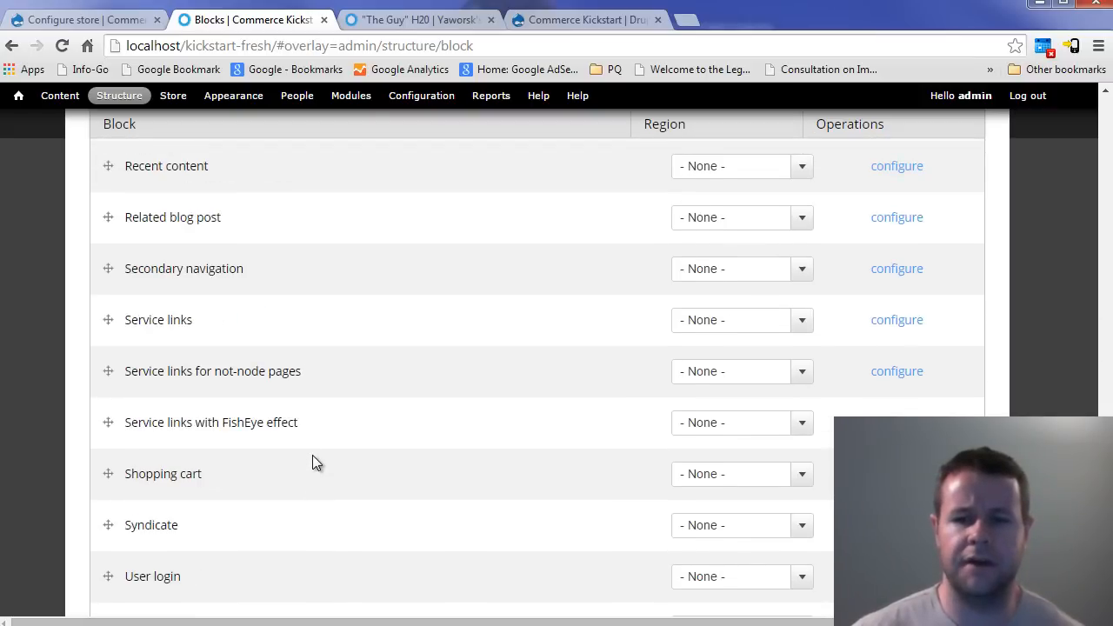
pyautogui.scroll(-4, 314, 457)
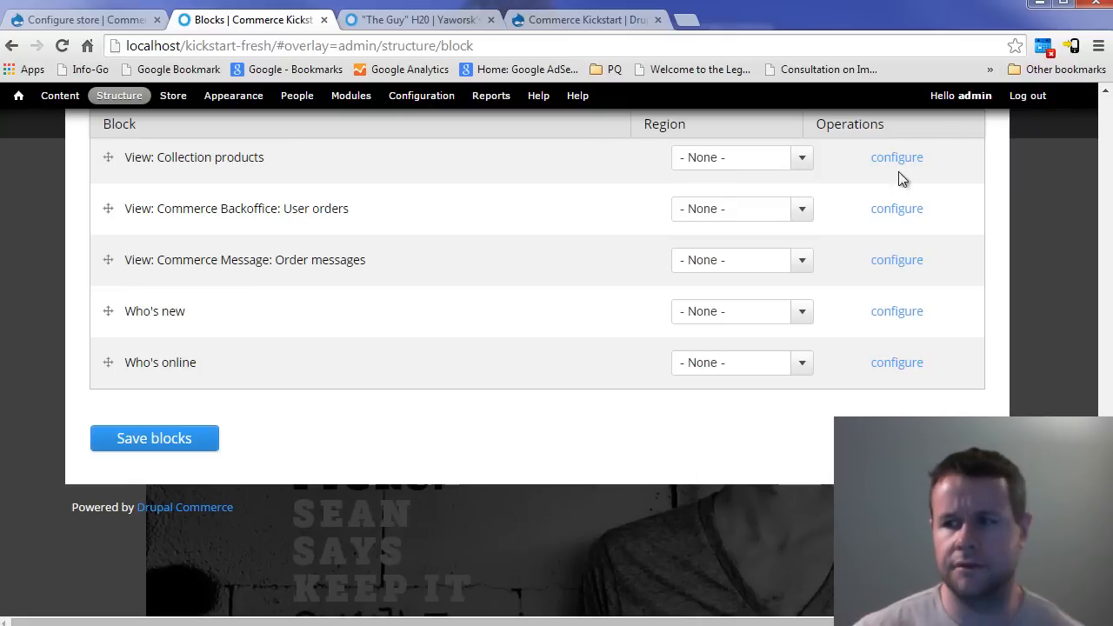
pyautogui.scroll(20, 976, 299)
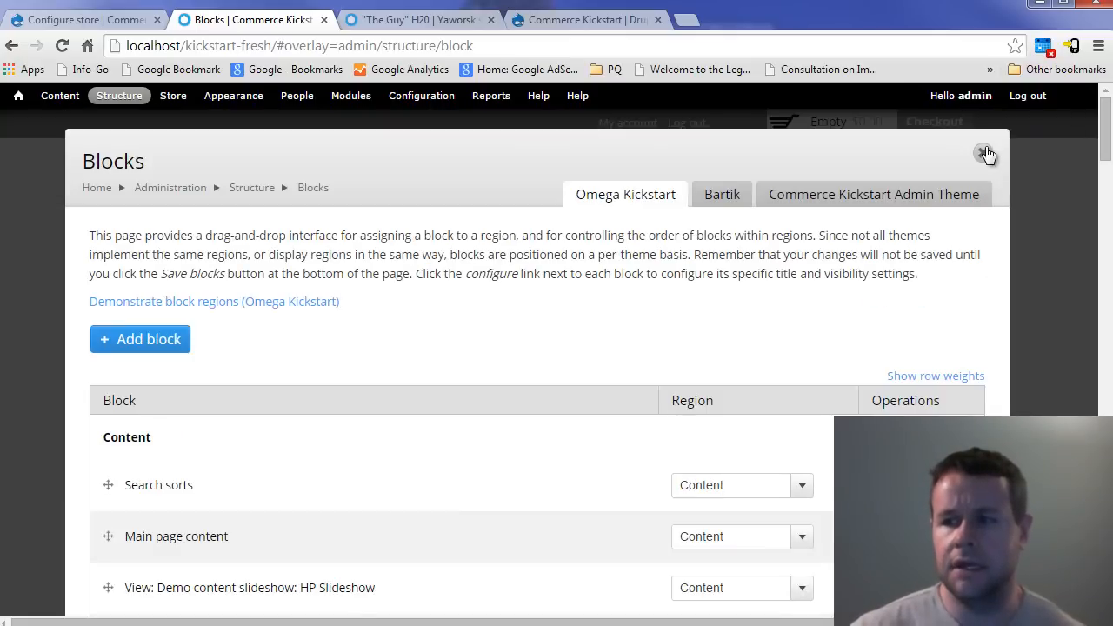
# - Leave the Blocks page, review the store configuration's Commerce Search API options for searching products, and return to the site's homepage
pyautogui.click(984, 153)
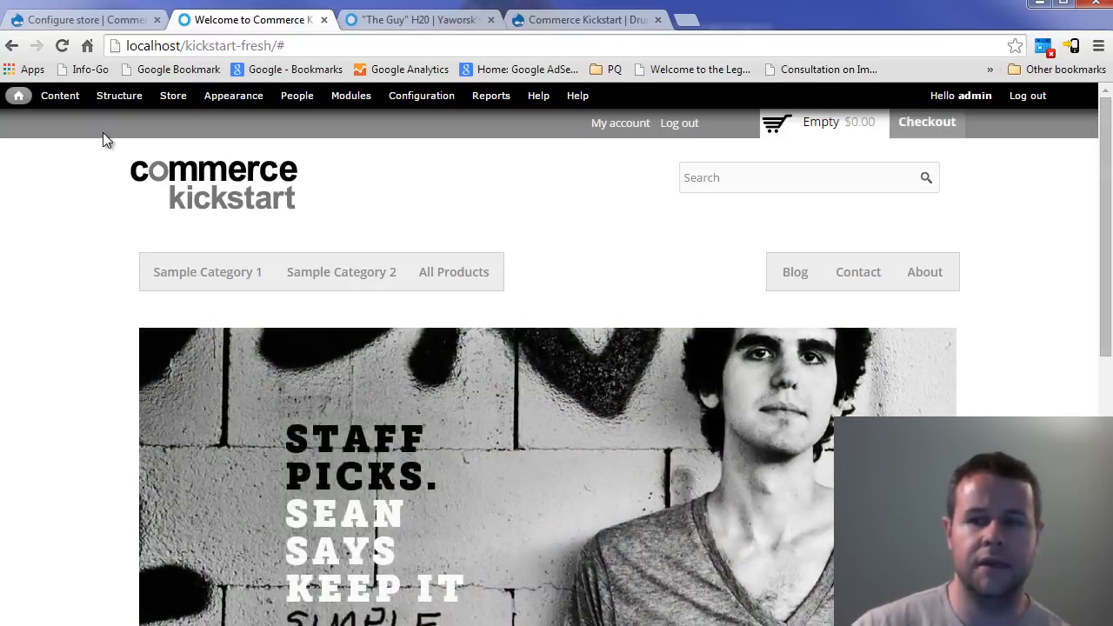
pyautogui.click(175, 99)
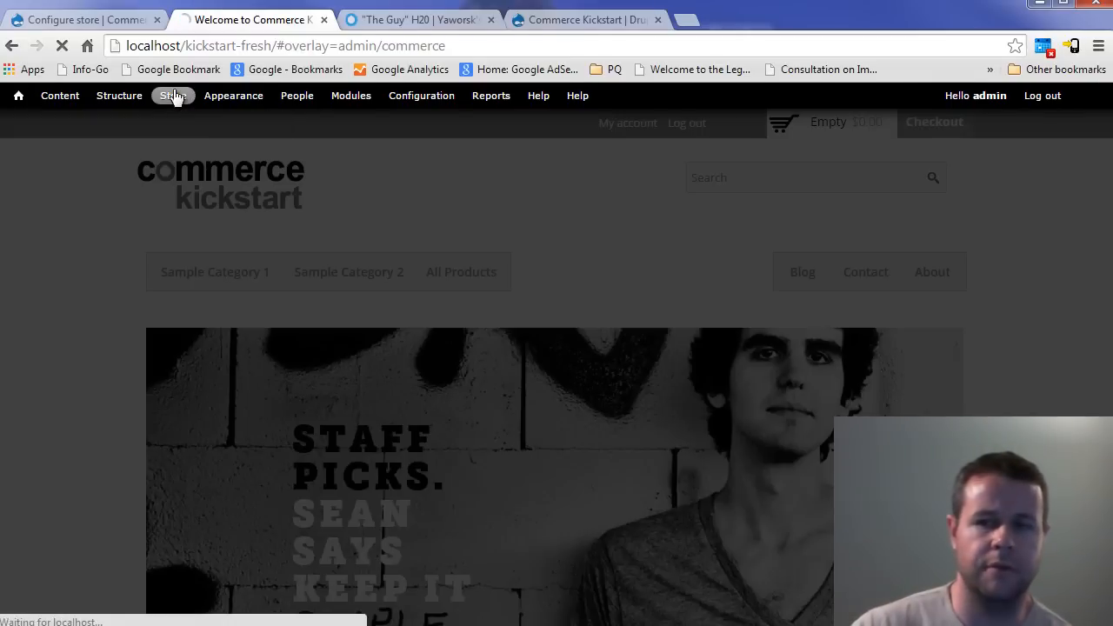
pyautogui.click(165, 409)
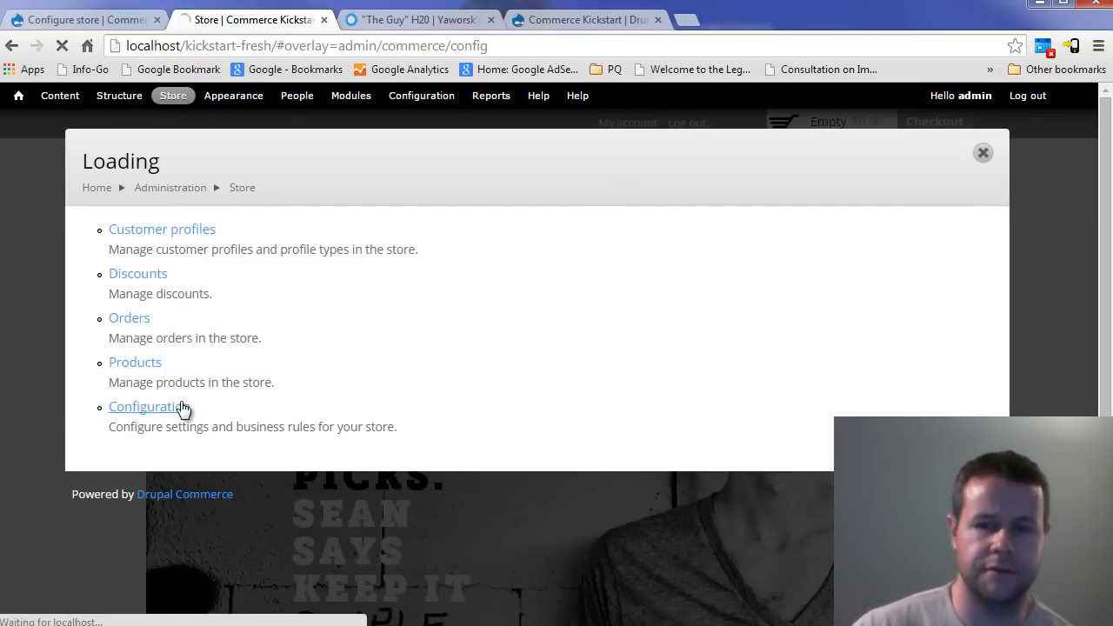
pyautogui.scroll(-1, 346, 401)
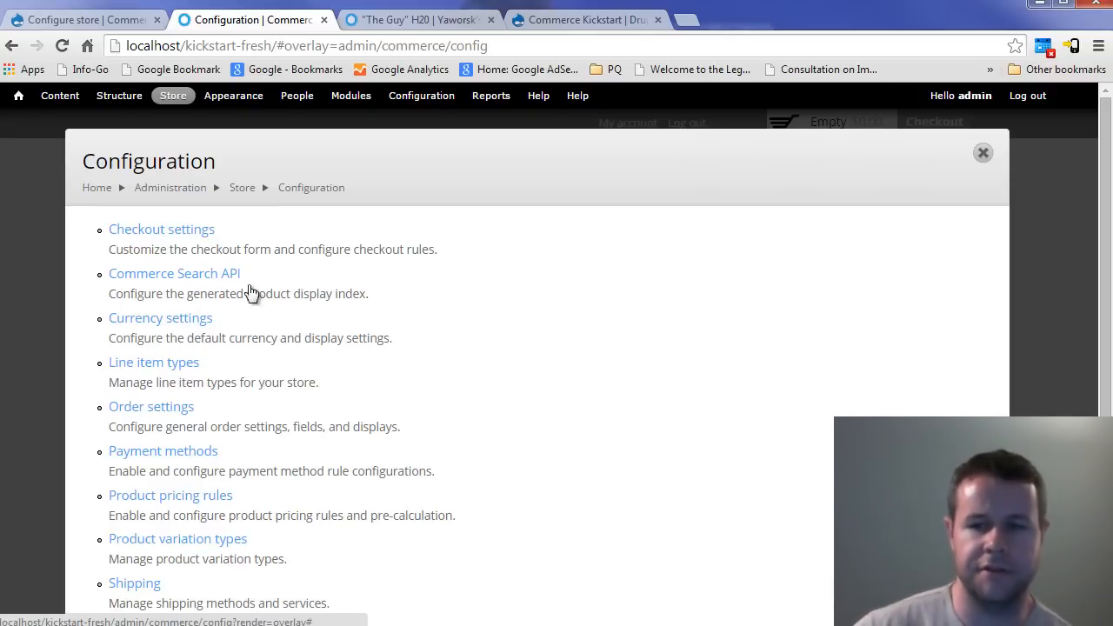
pyautogui.click(206, 276)
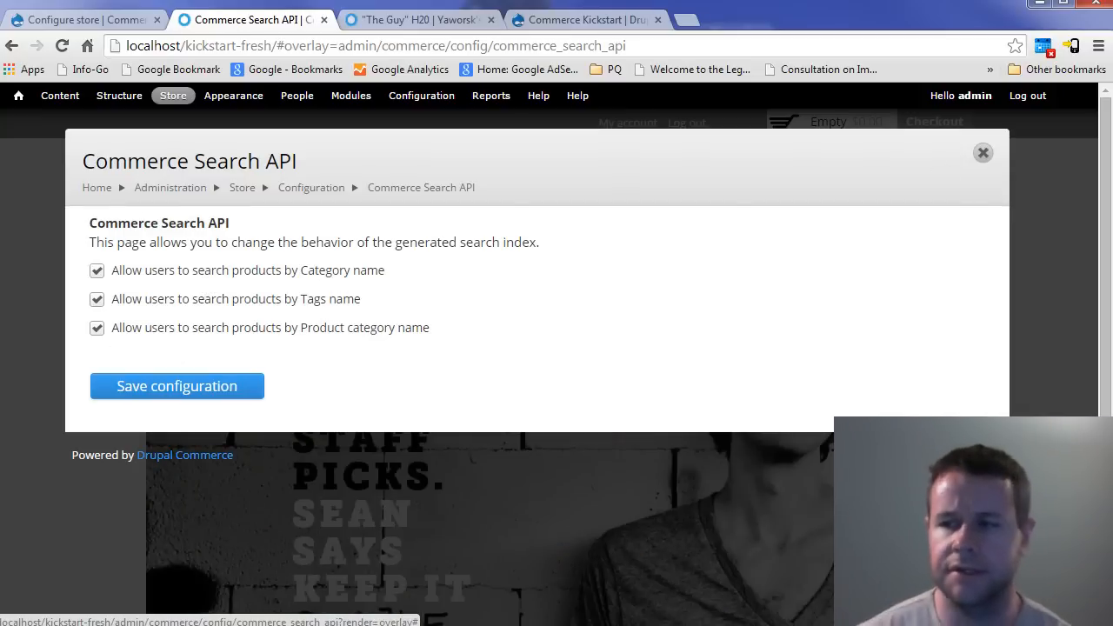
pyautogui.click(983, 153)
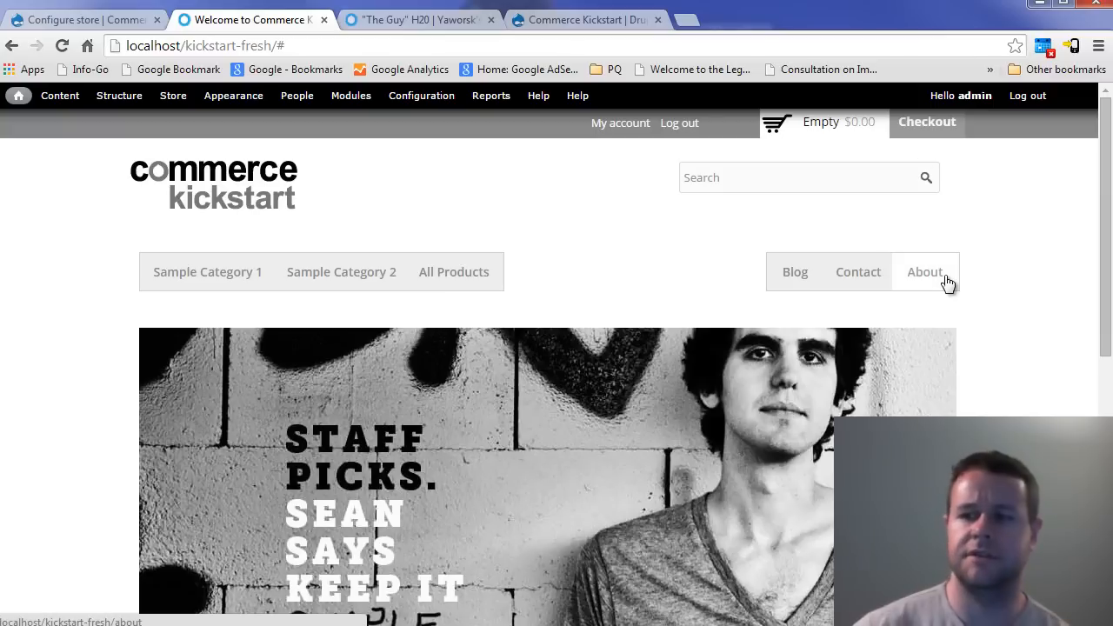